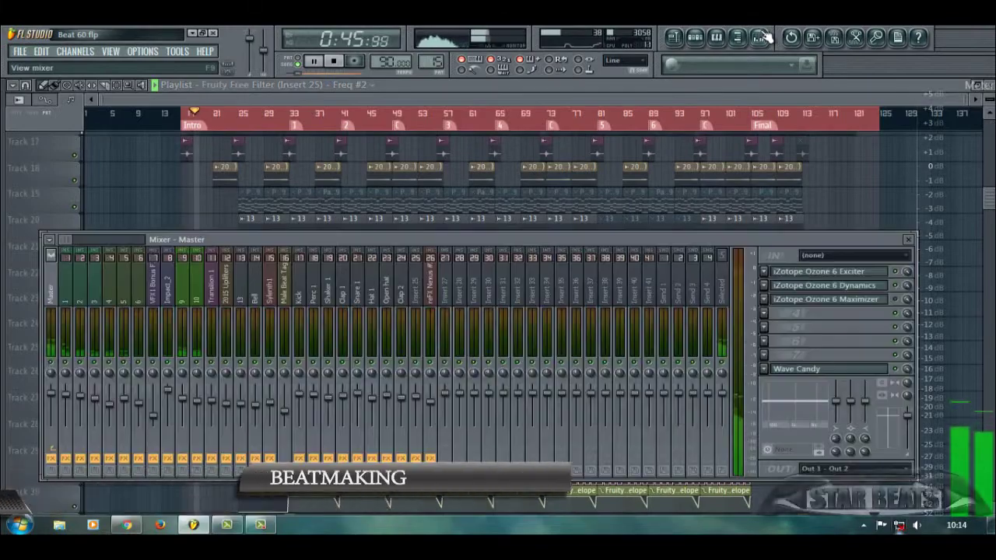
Solo Track 2 and unmute its Pattern 2 and Pattern 3 clips from the Intro marker through bar 32.
scroll(261, 284, "up", 10)
scroll(261, 308, "up", 3)
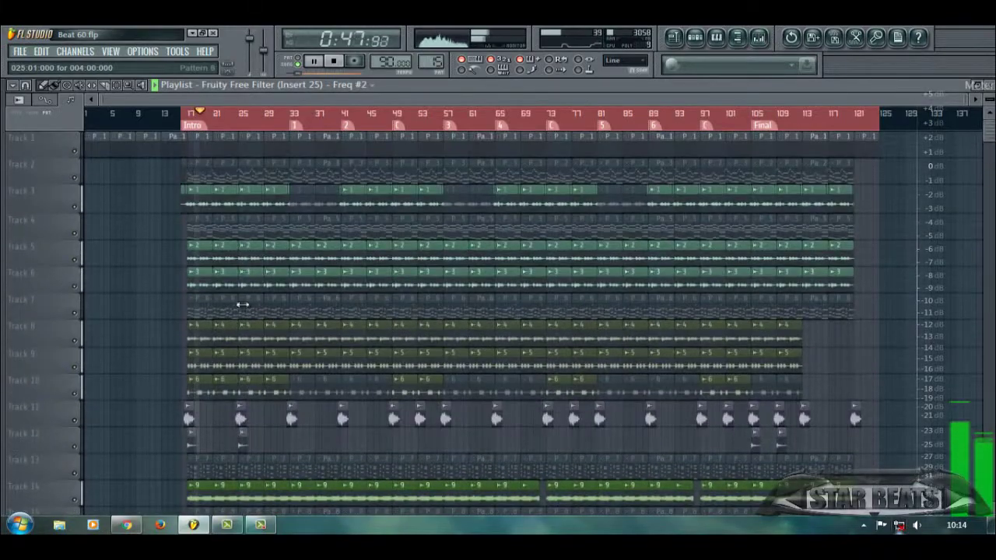
scroll(190, 295, "up", 4)
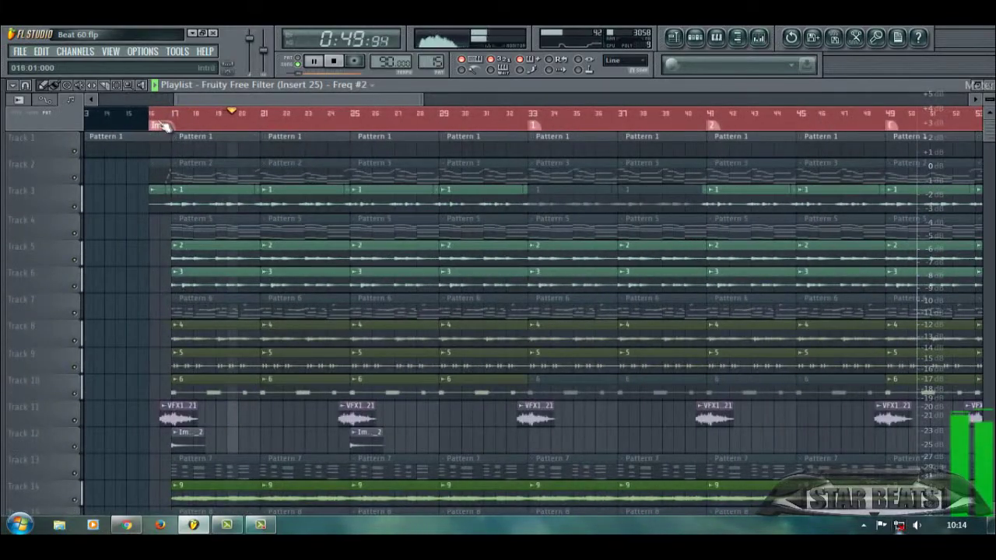
key("space")
right_click(74, 180)
left_click(76, 204)
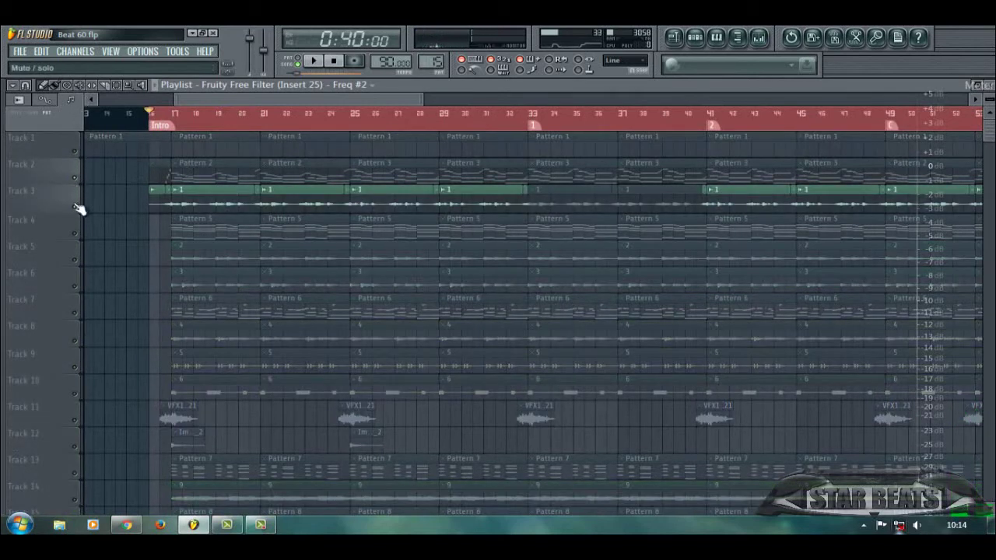
left_click(75, 206)
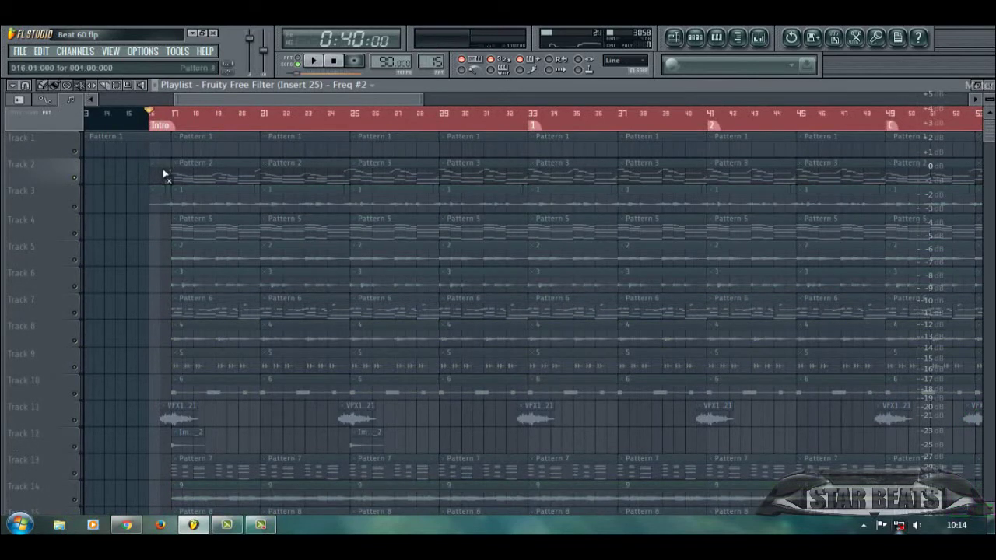
left_click_drag(165, 175, 470, 181)
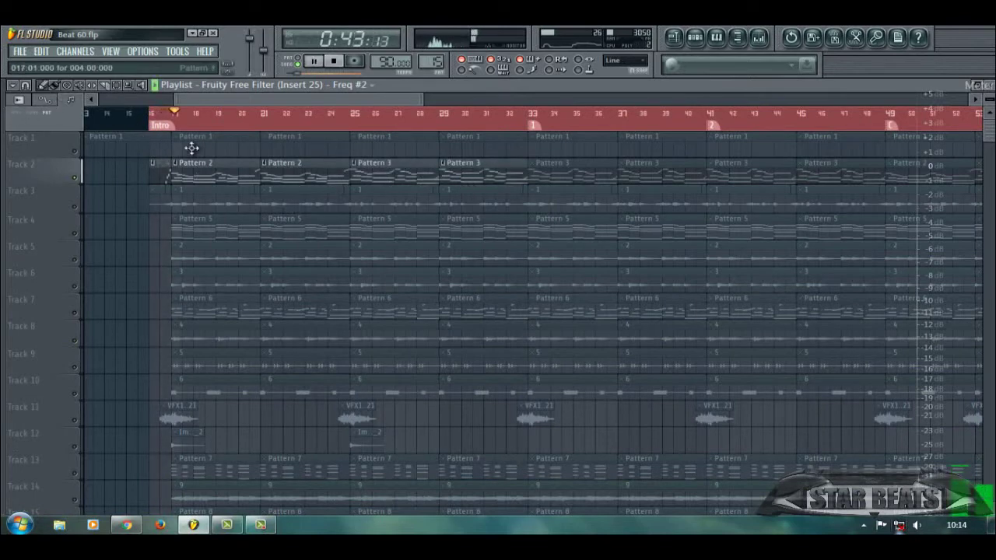
Inspect the MIDI out notes of Pattern 2 in the piano roll and its Hypersonic 2 channel, and return to the playlist.
double_click(217, 168)
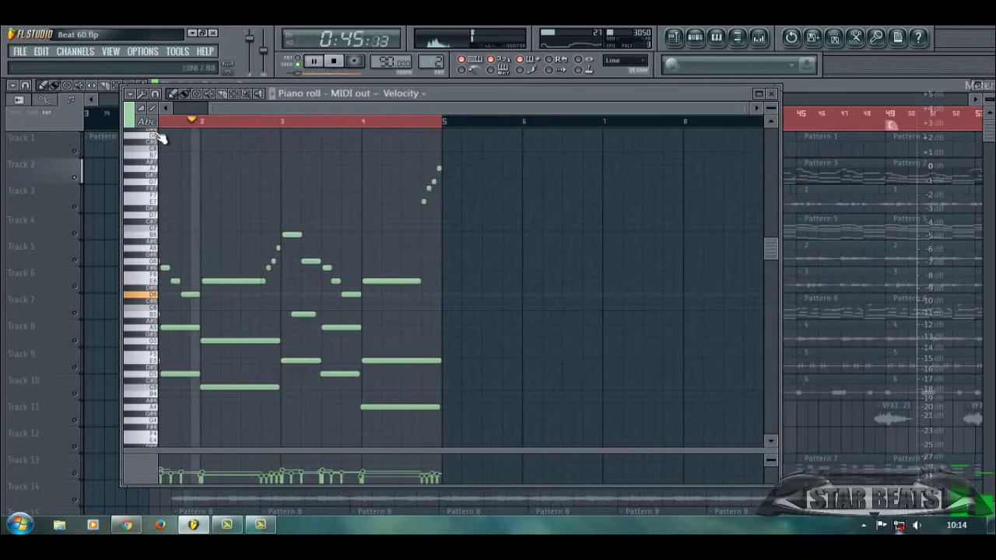
left_click(696, 39)
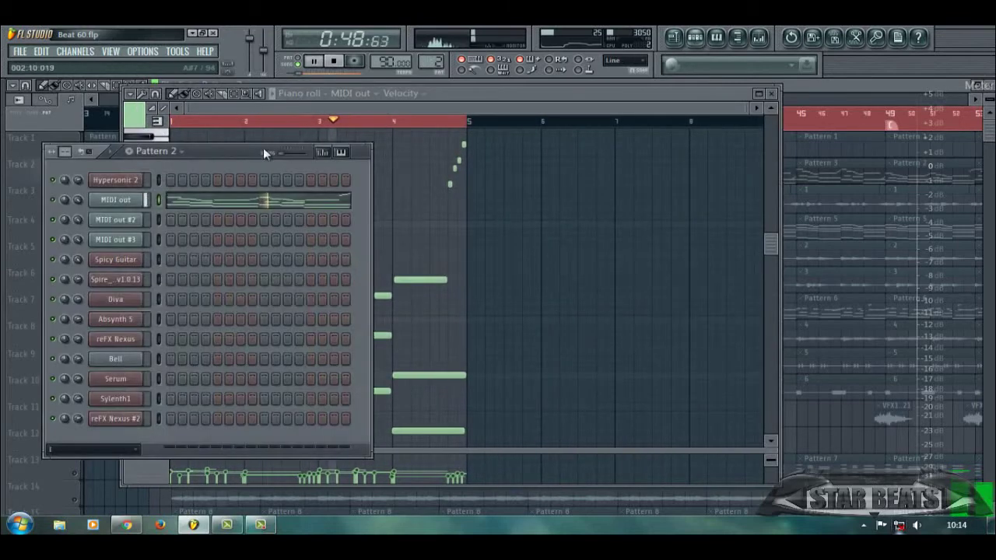
left_click(113, 182)
left_click(115, 183)
left_click(617, 99)
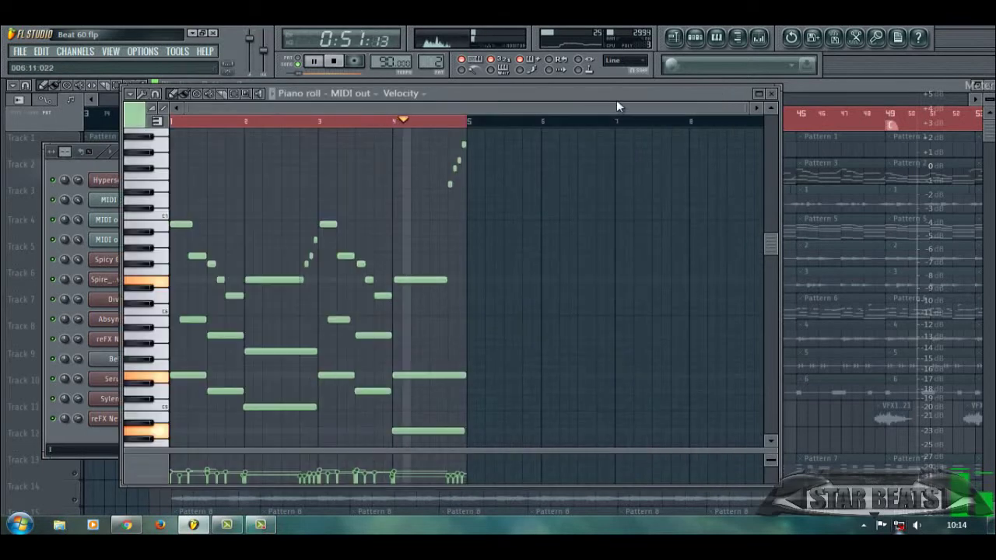
left_click(716, 39)
left_click(364, 101)
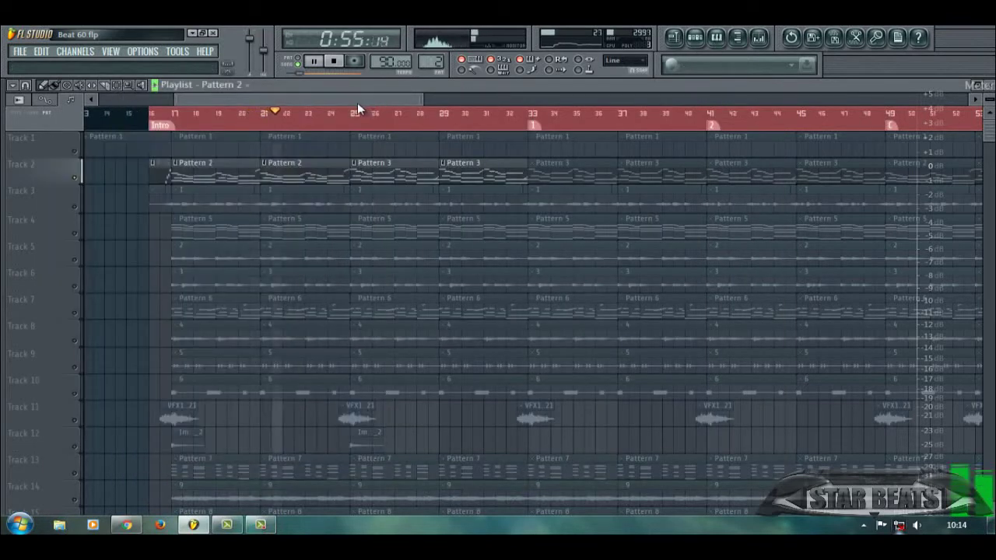
Play Track 2 from about bar 24 and examine the MIDI out notes of Pattern 3 in the piano roll.
left_click(335, 117)
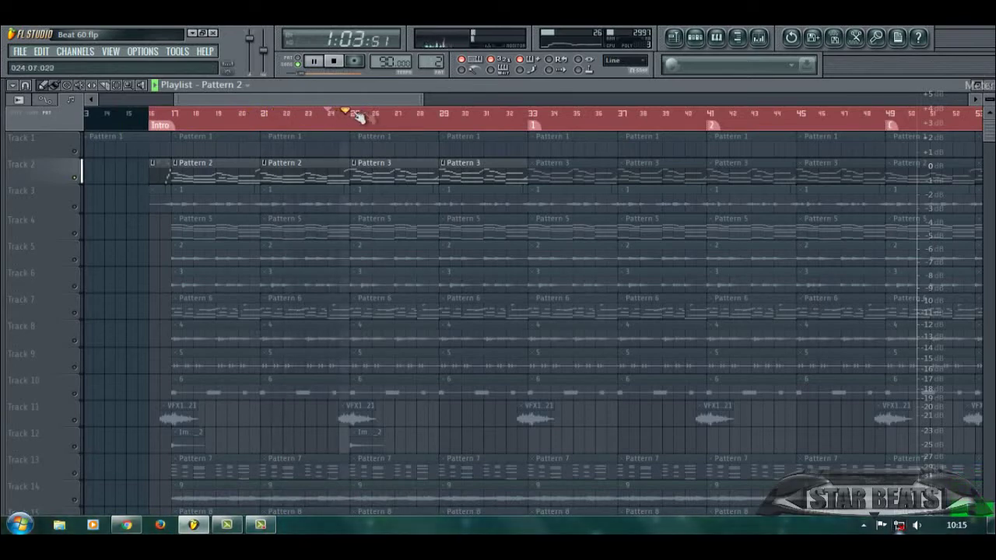
left_click(762, 40)
double_click(363, 177)
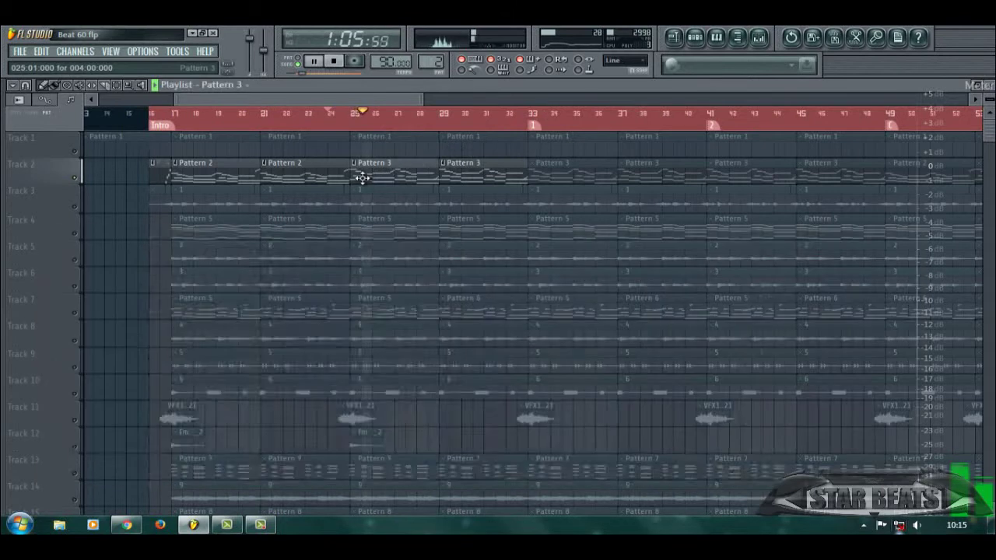
scroll(368, 182, "down", 3)
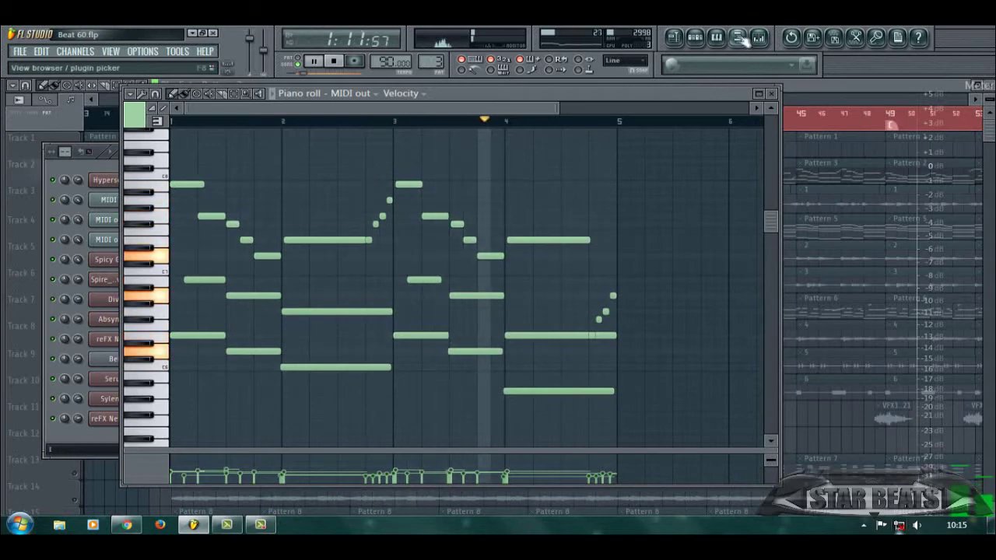
key("space")
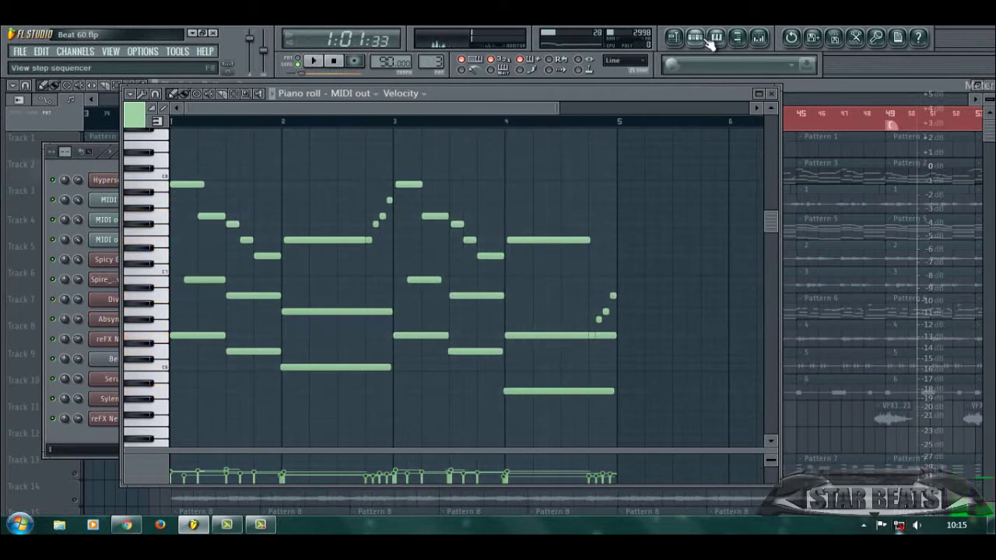
Bring up the mixer, select insert 1 and start playback.
left_click(717, 41)
left_click(759, 37)
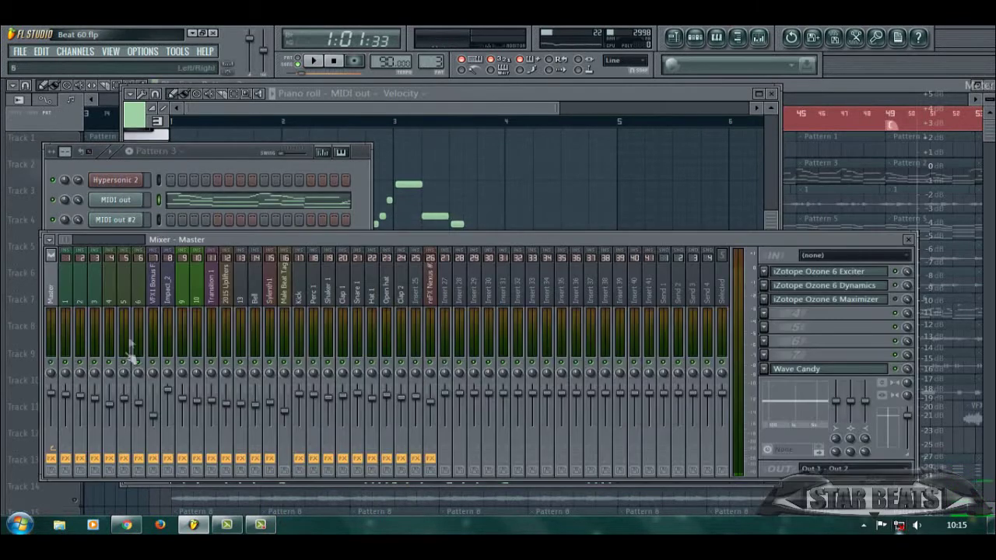
left_click(70, 319)
key("space")
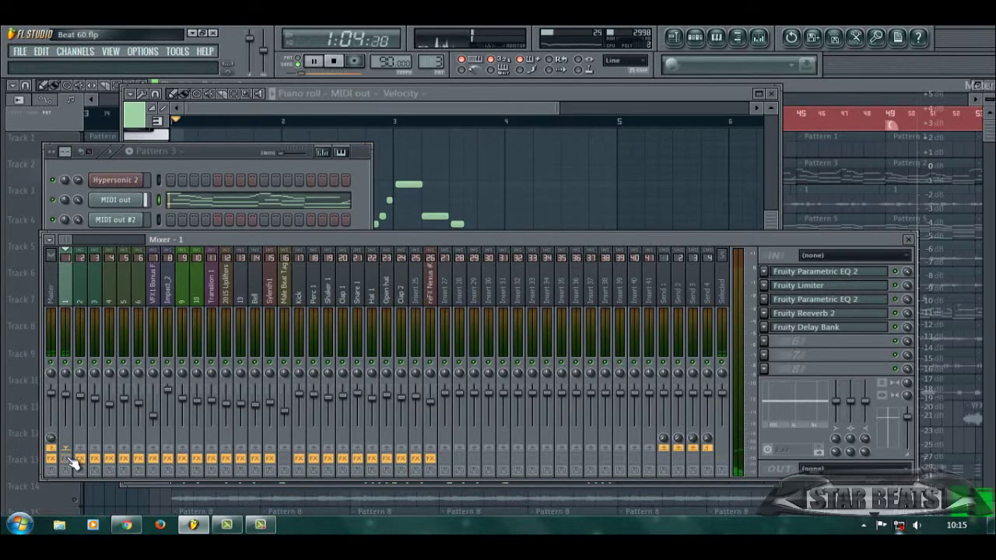
Inspect insert 1's effects from the first Fruity Parametric EQ 2 through Fruity Reeverb 2, and return to the playlist.
left_click(816, 272)
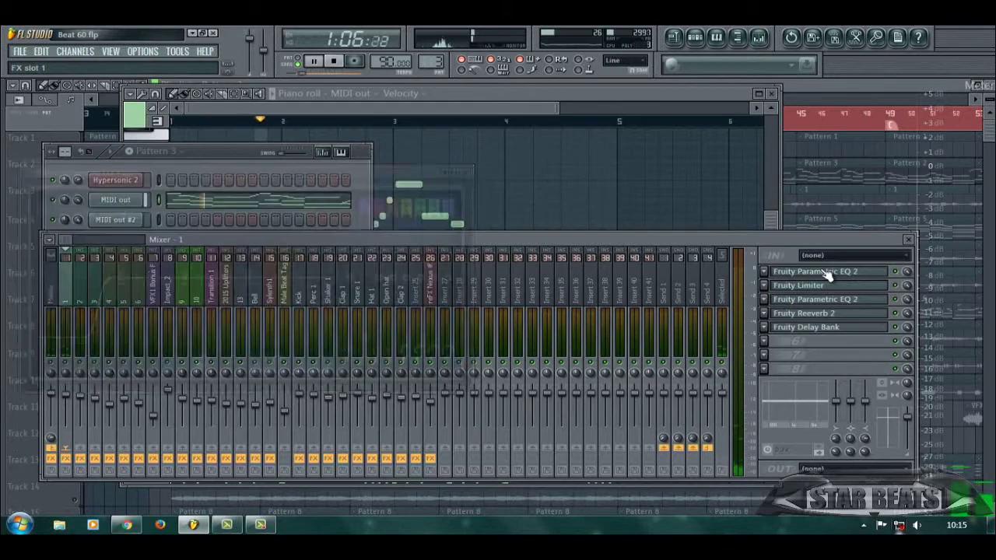
left_click(817, 285)
left_click(817, 287)
left_click(817, 300)
left_click(816, 302)
left_click(809, 314)
left_click(804, 316)
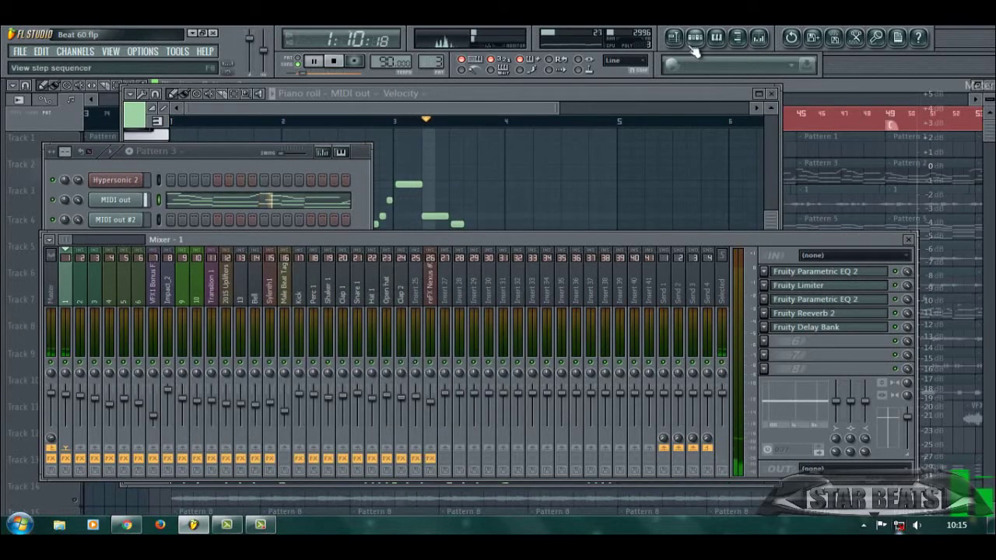
left_click(716, 39)
left_click(715, 39)
left_click(544, 89)
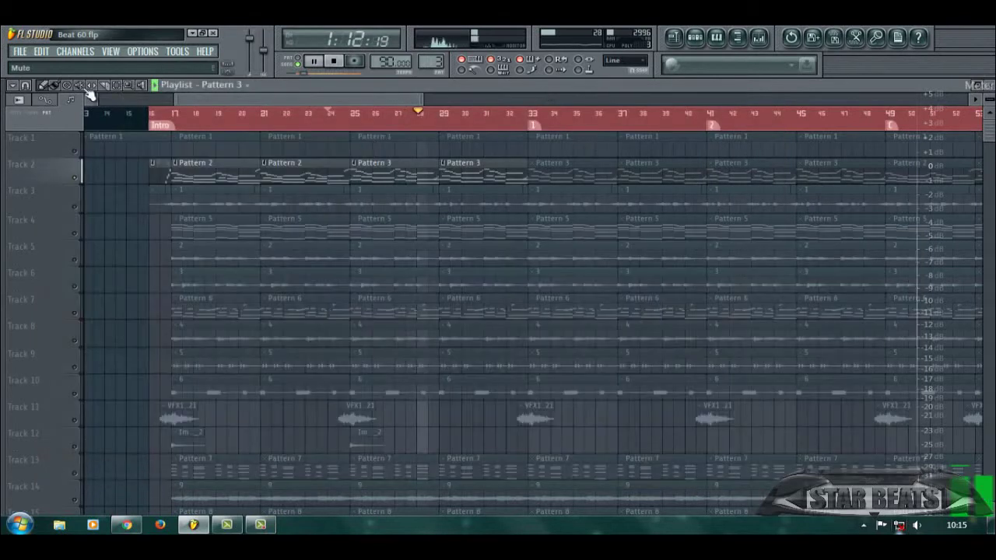
Mute the Pattern 2 and Pattern 3 clips on Track 2 again and play only Track 3, jumping to bar 25.
key("space")
left_click_drag(161, 179, 470, 173)
left_click(81, 208)
key("space")
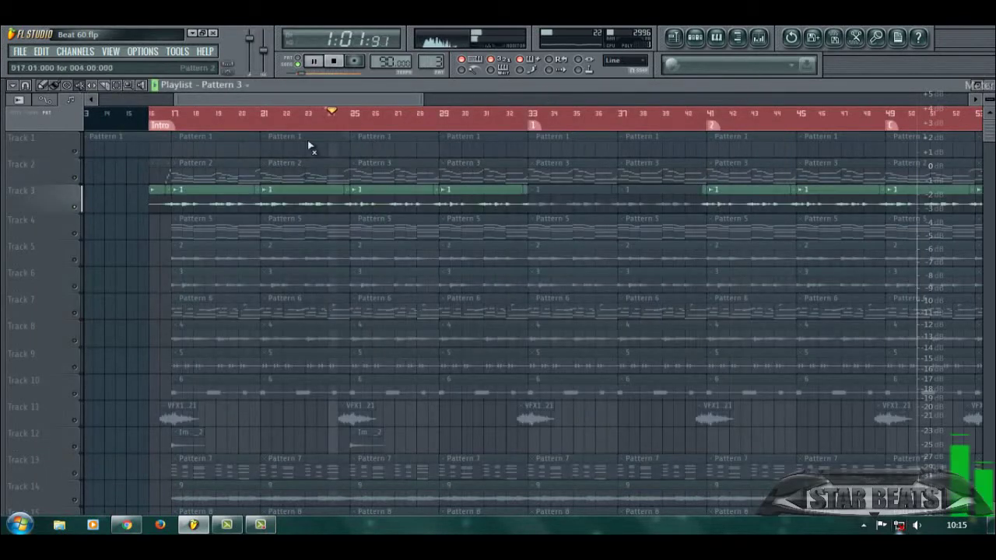
left_click(354, 116)
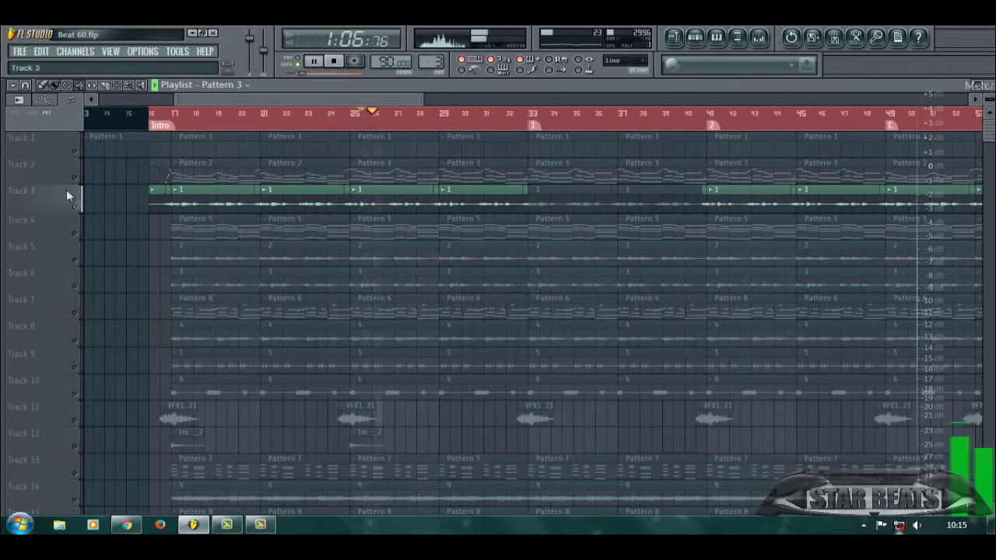
Solo Track 4 with its Pattern 5 clips unmuted from bar 17 through bar 32, and play it from bar 17.
key("space")
right_click(77, 208)
right_click(68, 235)
left_click(62, 235)
right_click(74, 235)
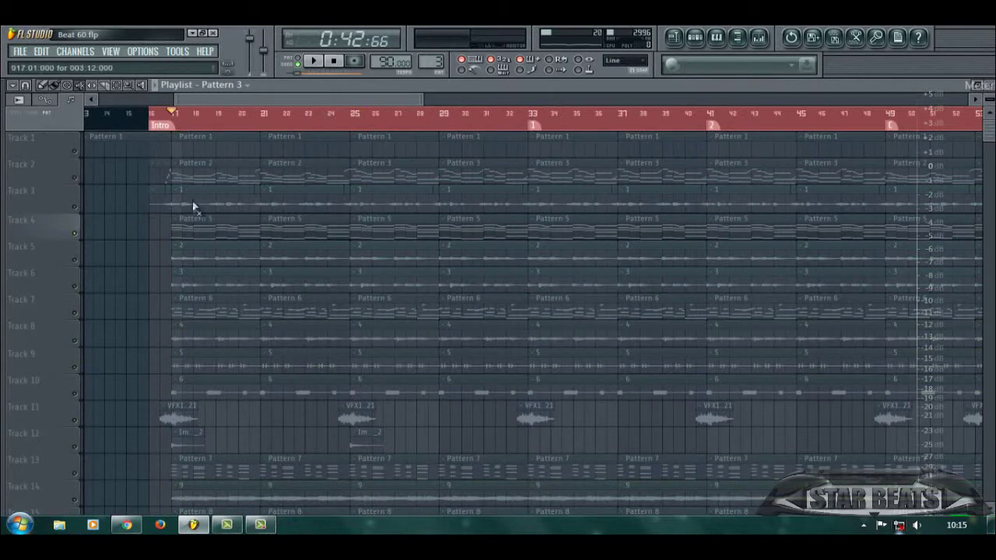
key("space")
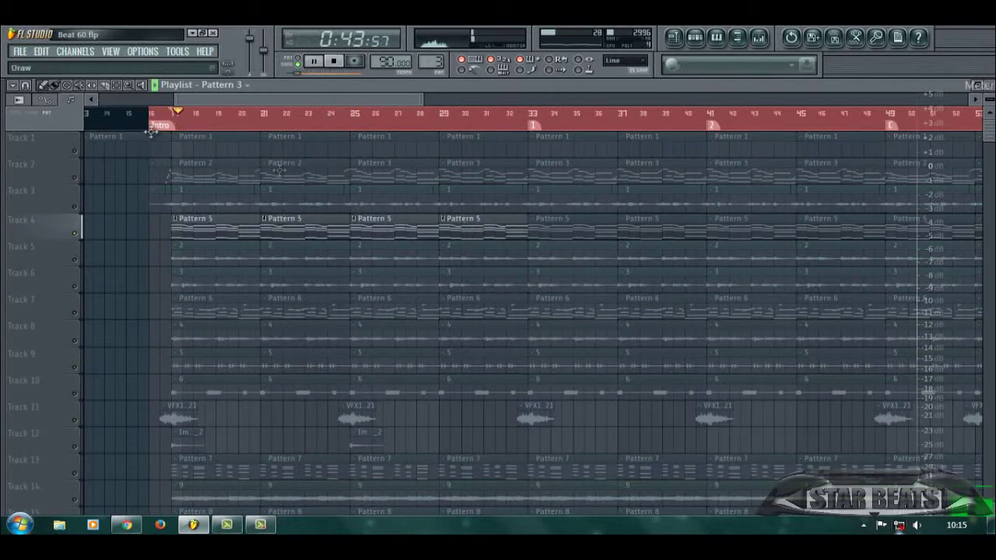
Examine the MIDI out #2 and MIDI out #3 notes of Pattern 5 in the piano roll.
left_click(695, 37)
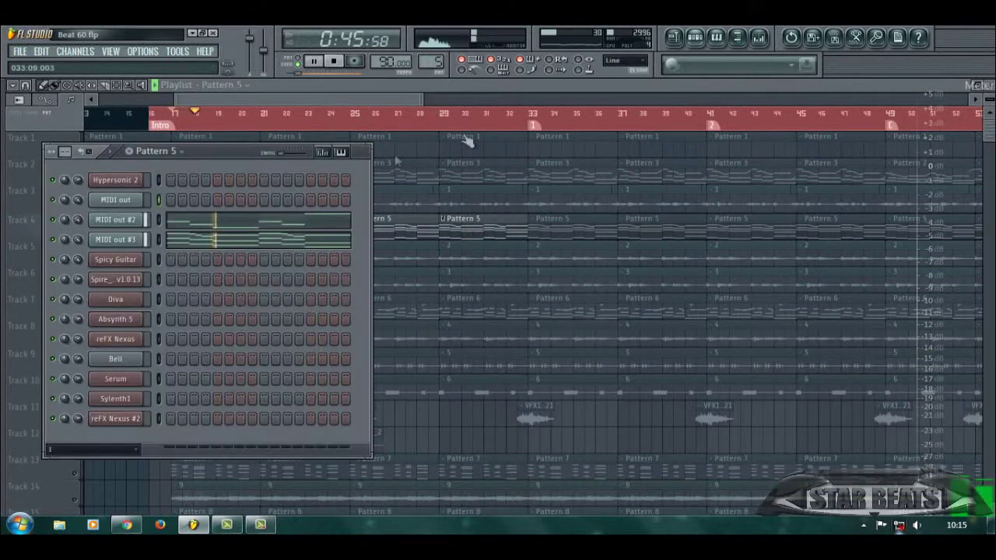
left_click(260, 230)
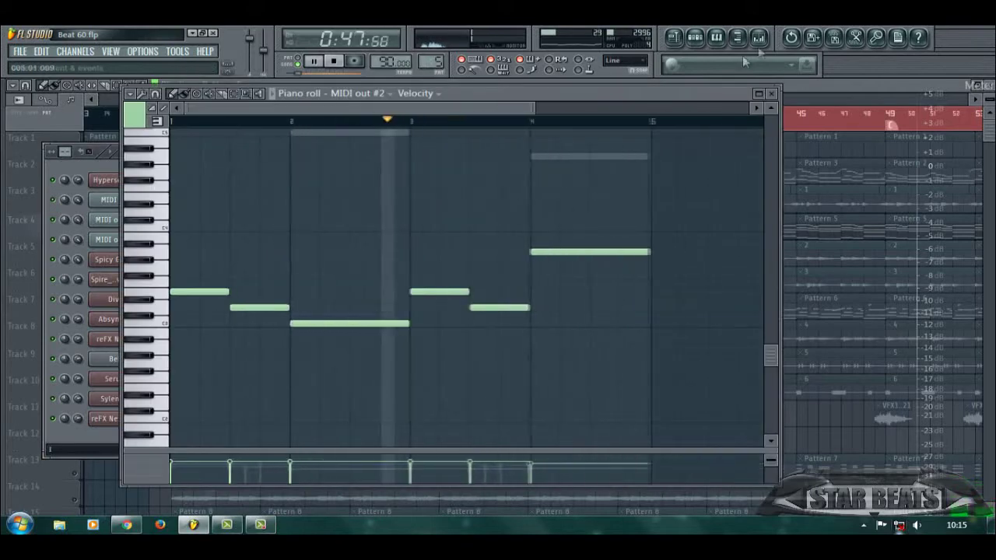
left_click(354, 252)
left_click(329, 239)
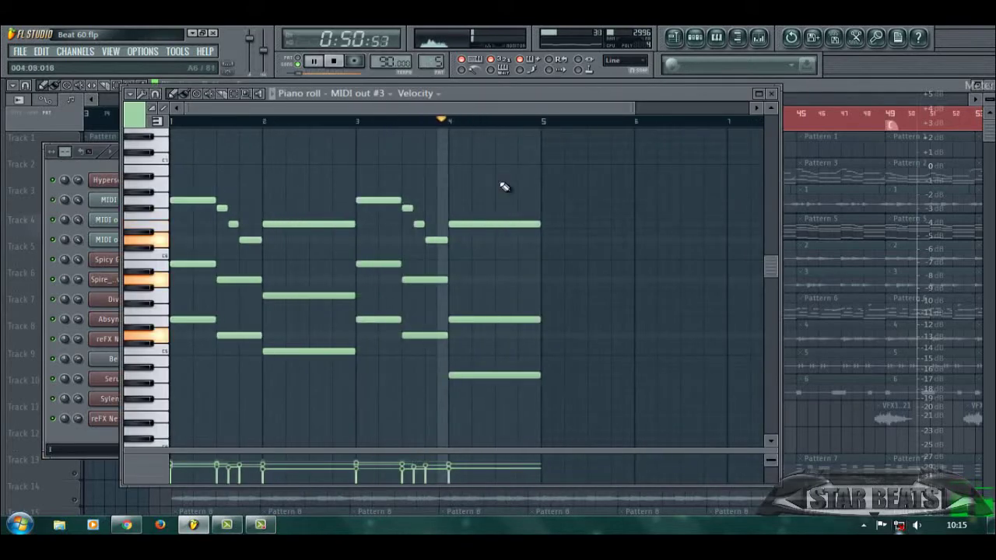
left_click(715, 38)
View the Hypersonic 2, MIDI out #2 and MIDI out #3 channel settings one after another.
left_click(131, 184)
left_click(131, 183)
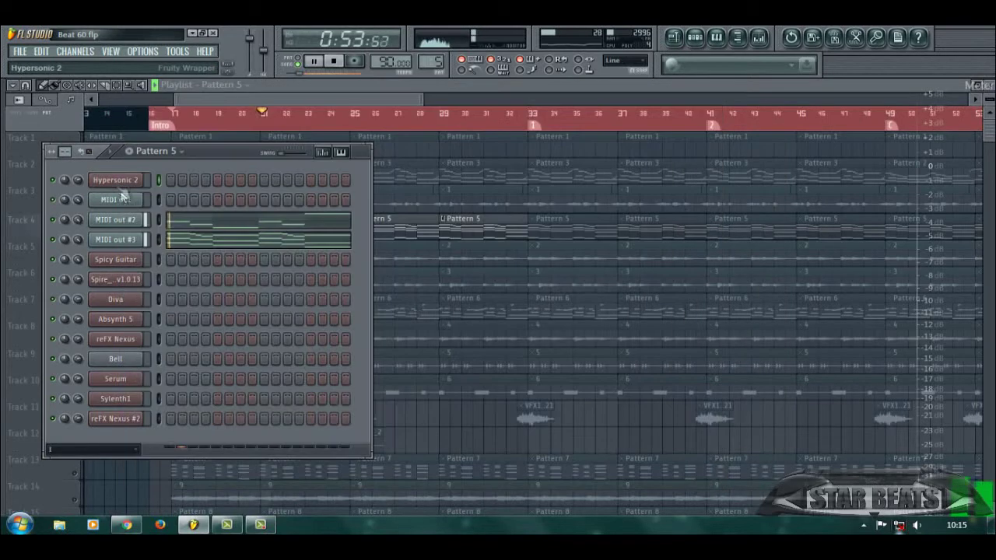
left_click(128, 220)
left_click(130, 221)
left_click(130, 240)
left_click(130, 240)
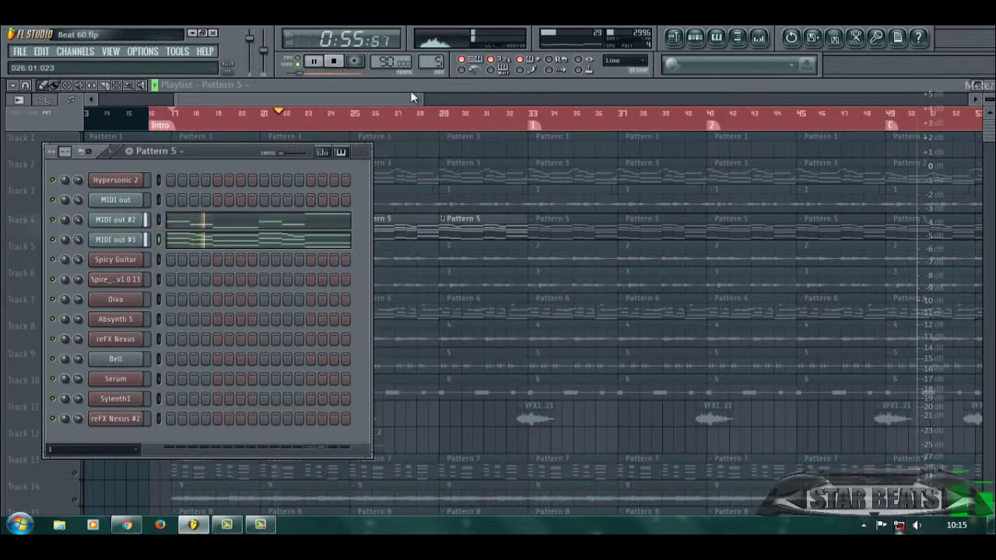
Return to the playlist, take Track 4 out of solo and mute its Pattern 5 clips again.
left_click(697, 38)
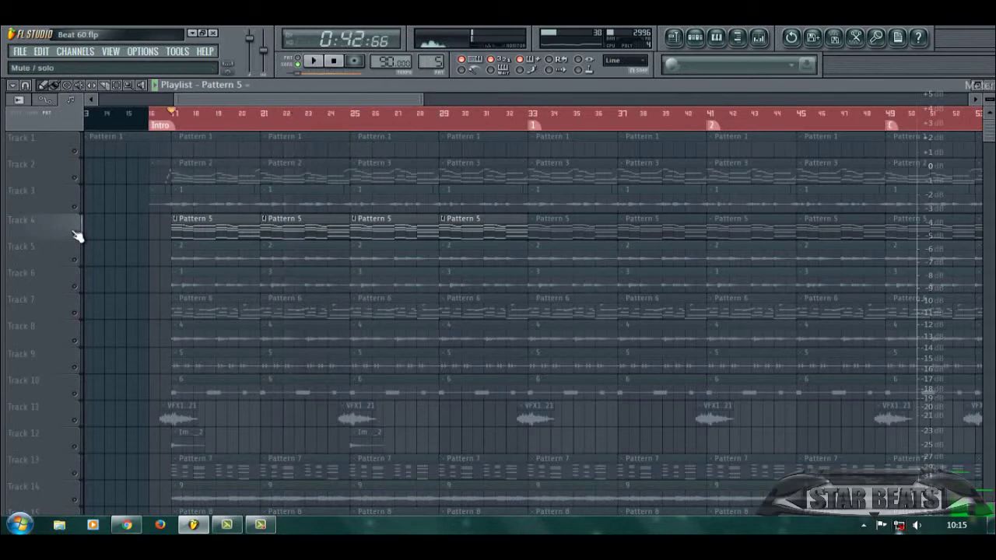
right_click(73, 233)
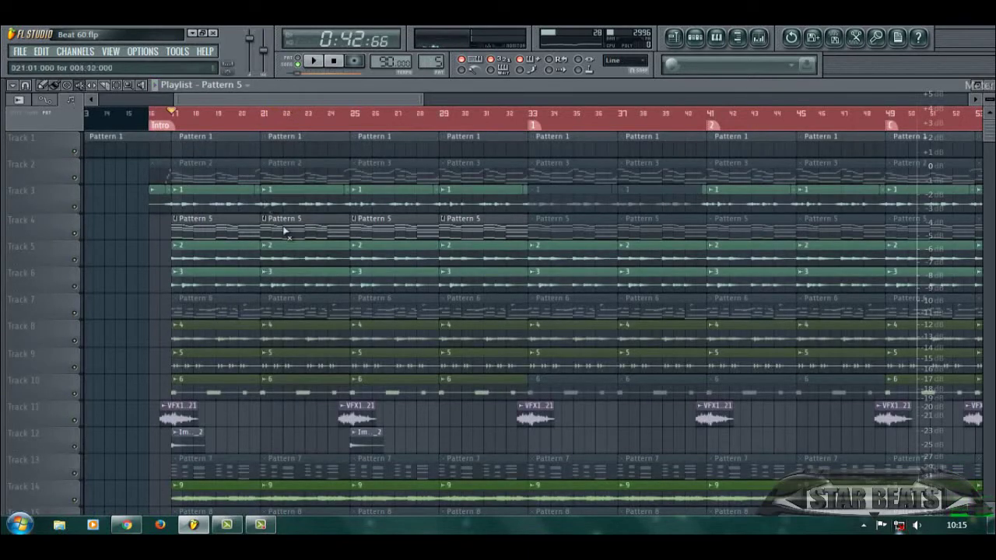
left_click_drag(228, 230, 396, 232)
Play only Tracks 5 and 6 and check their levels in the mixer.
right_click(77, 260)
key("space")
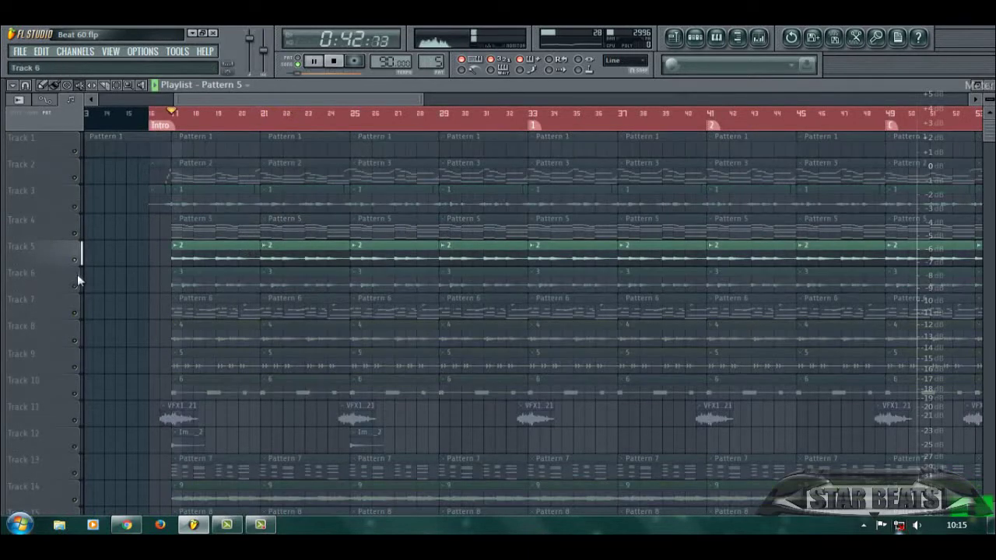
left_click(75, 287)
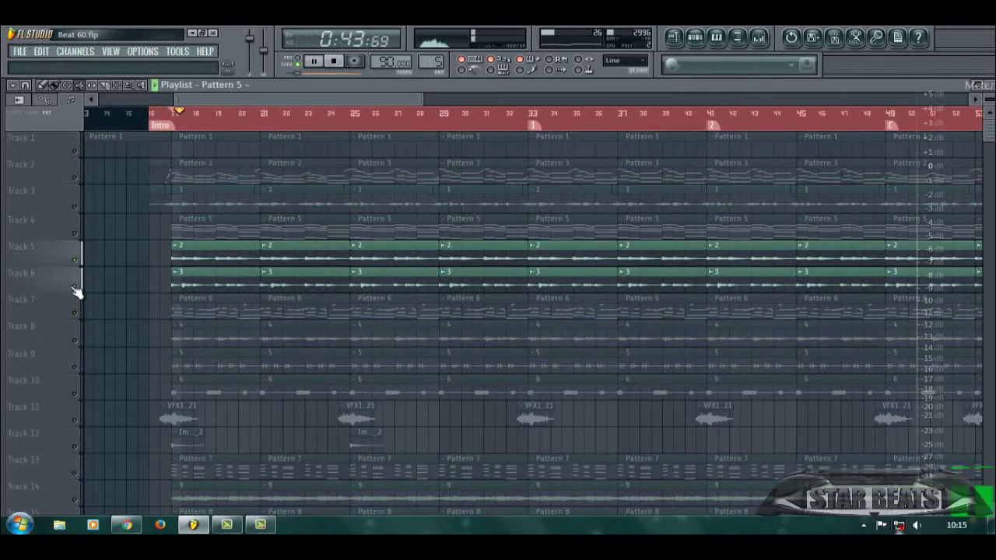
left_click(760, 37)
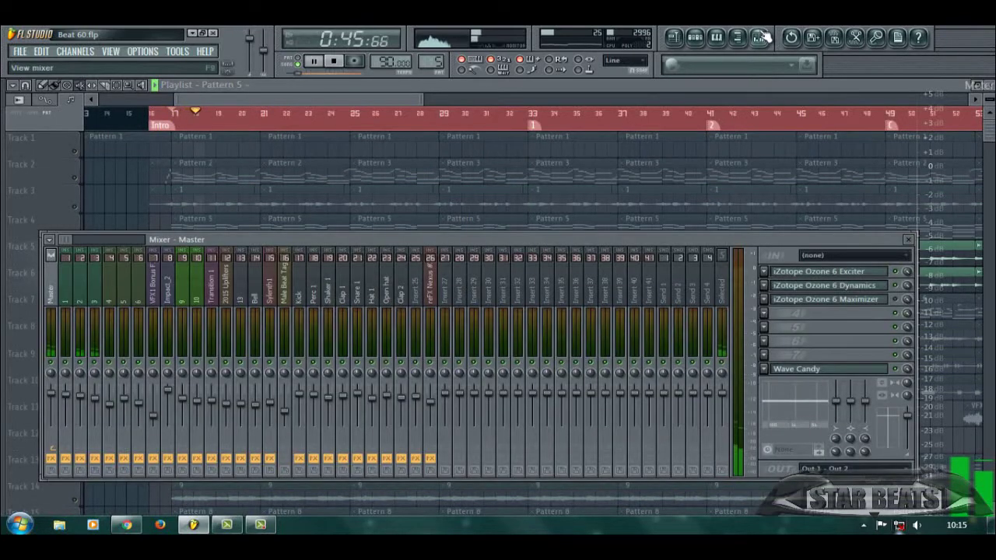
left_click(760, 37)
Stop playback and take Tracks 5 and 6 out of solo in the playlist.
key("space")
right_click(78, 261)
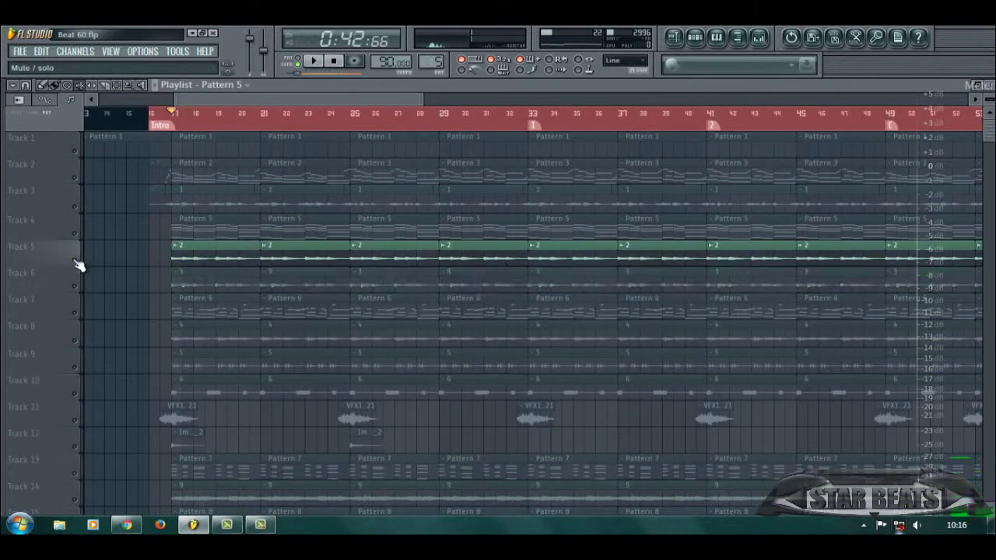
right_click(77, 260)
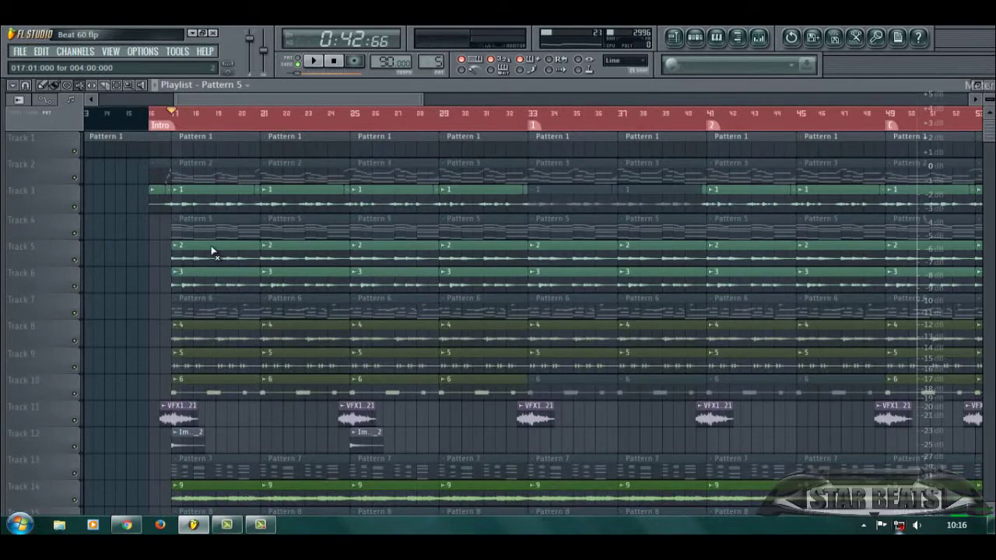
Solo Track 7 and unmute its Pattern 6 clips from bar 17 up to bar 33.
right_click(76, 313)
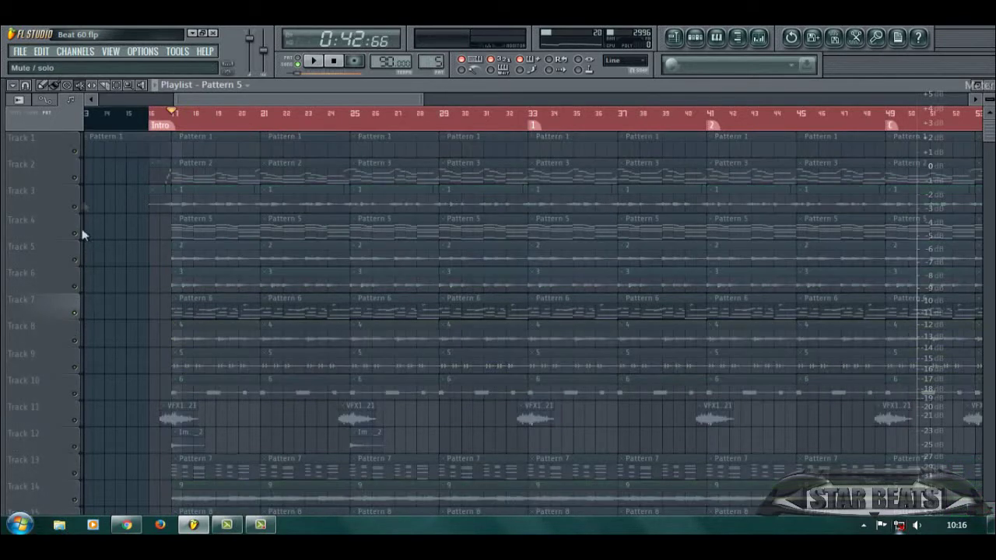
left_click_drag(265, 305, 515, 316)
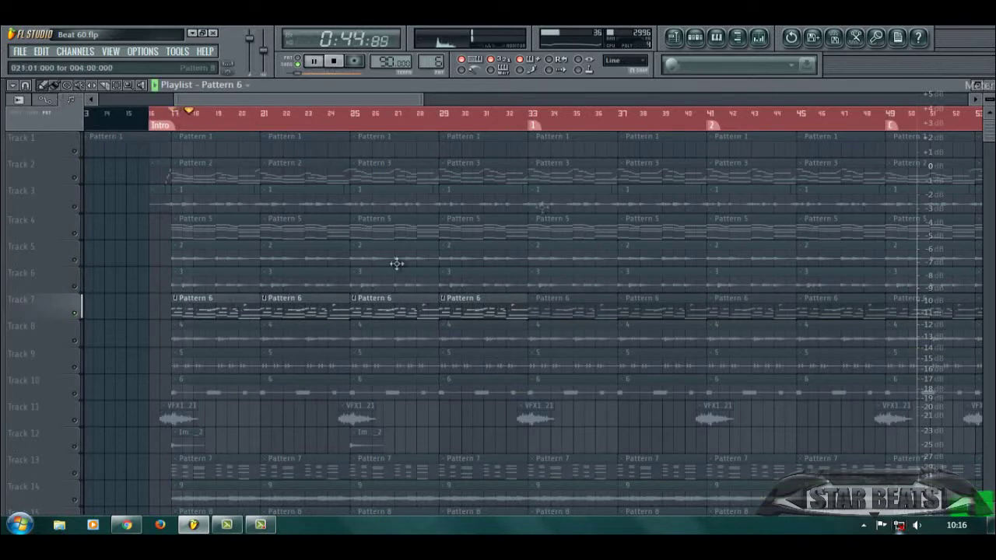
Examine the Spire channel's Pattern 6 notes in the piano roll, then stop playback.
left_click(695, 37)
left_click(138, 284)
left_click(138, 285)
left_click(174, 284)
scroll(241, 273, "down", 3)
key("space")
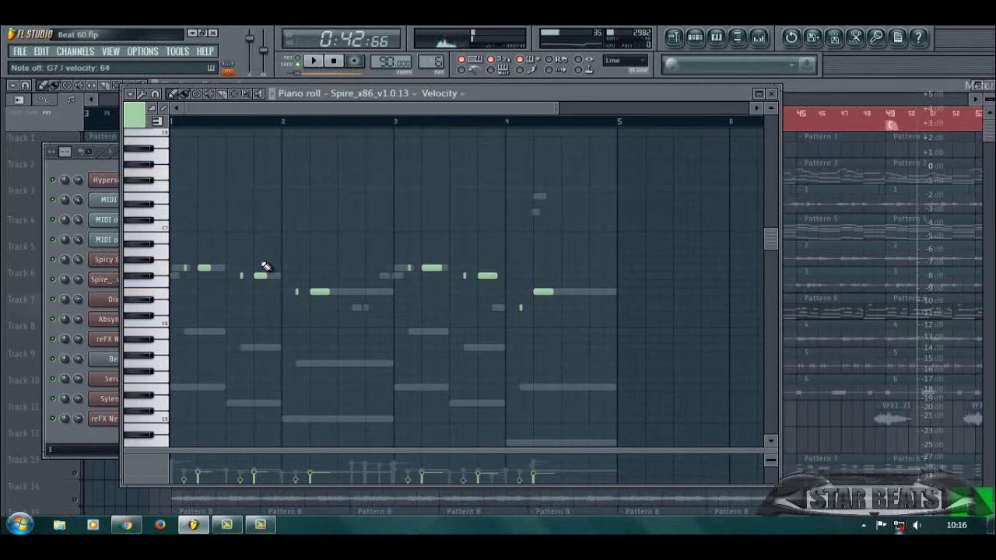
Play the soloed Track 7 and view insert 5's effect chain in the mixer.
left_click(737, 37)
key("space")
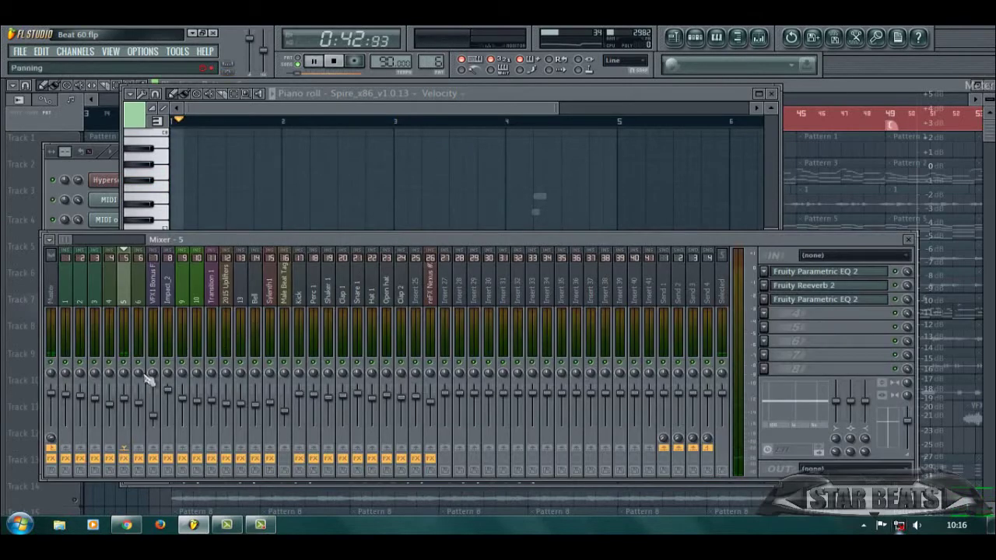
left_click(127, 458)
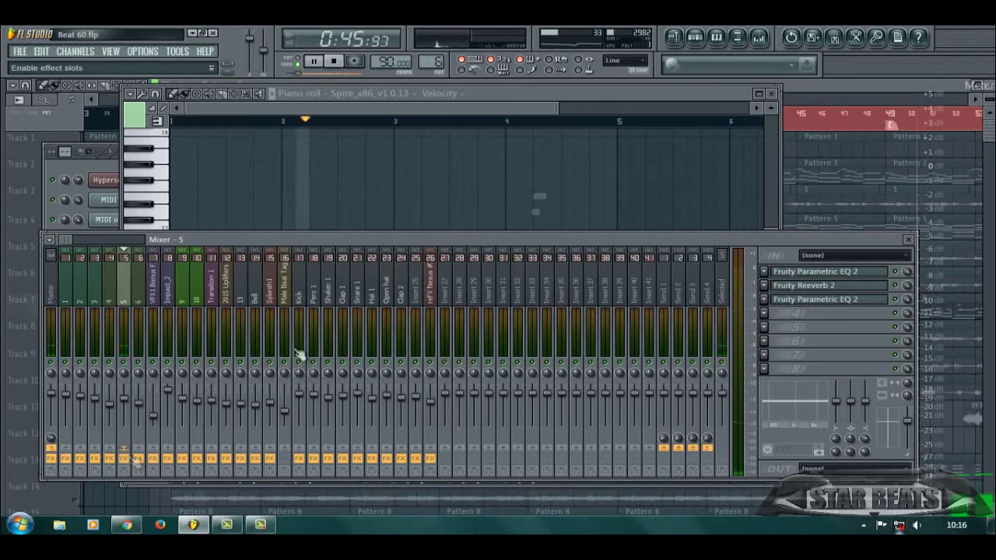
Return to the playlist, take Track 7 out of solo and mute its Pattern 6 clips again.
left_click(718, 38)
left_click(717, 38)
left_click(374, 83)
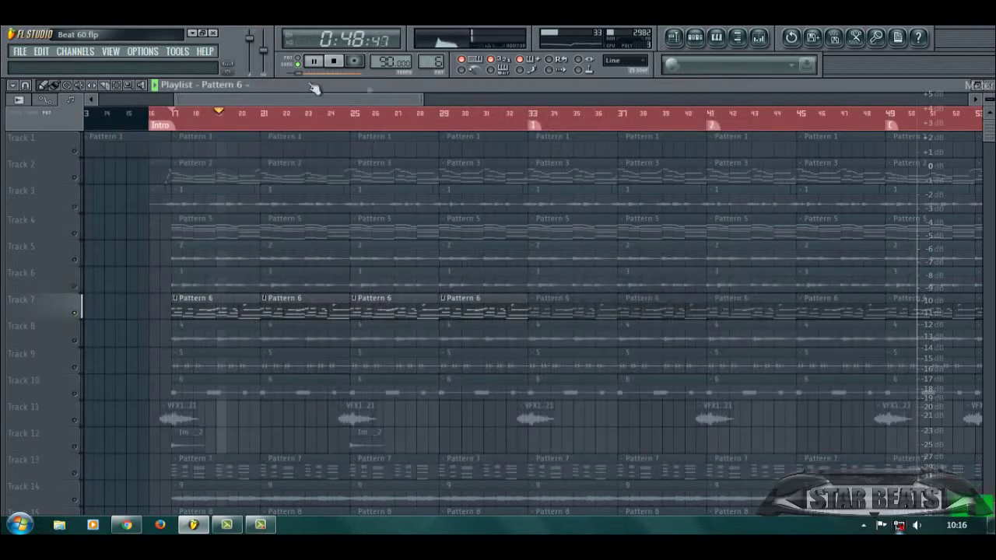
key("space")
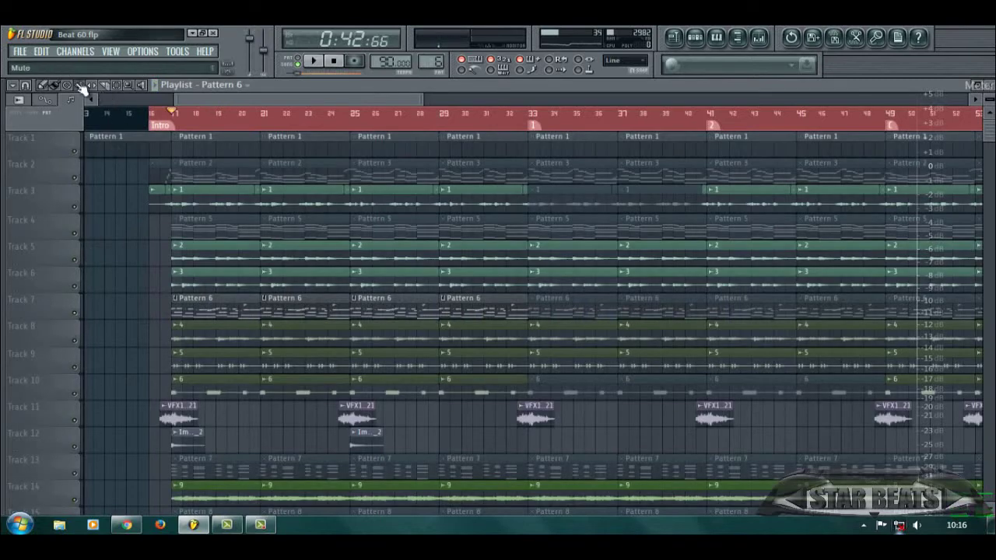
left_click_drag(208, 300, 482, 305)
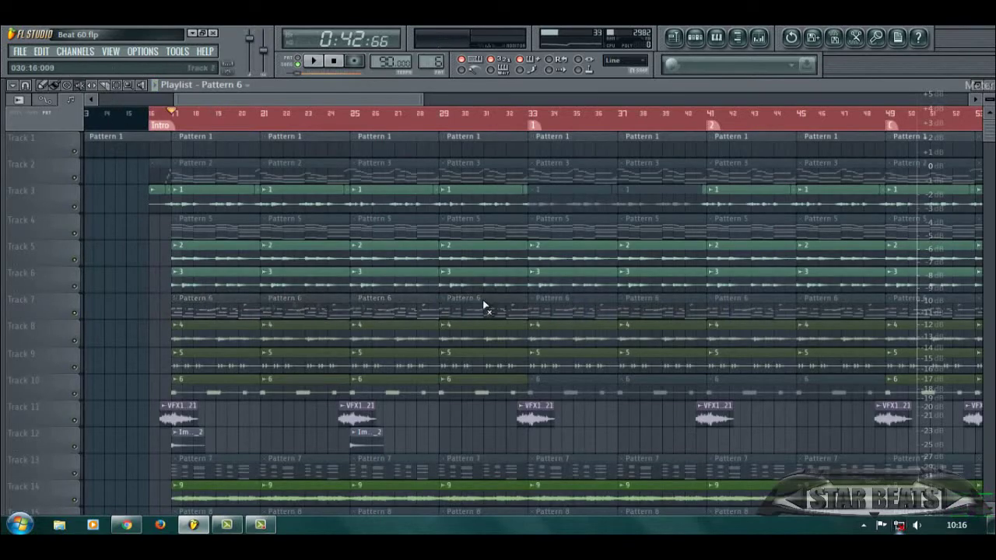
Play Track 9 briefly on its own, then take it out of solo.
right_click(76, 366)
key("space")
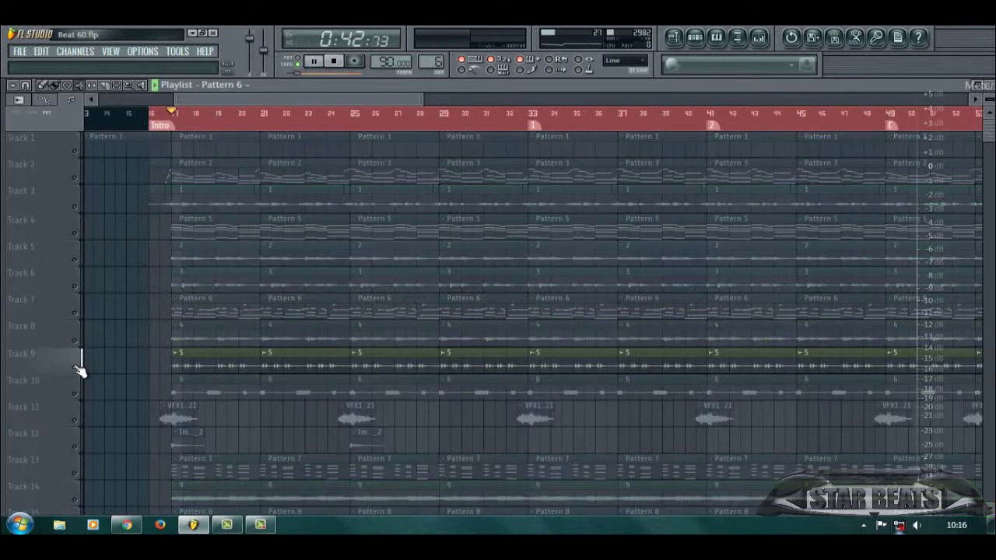
right_click(76, 367)
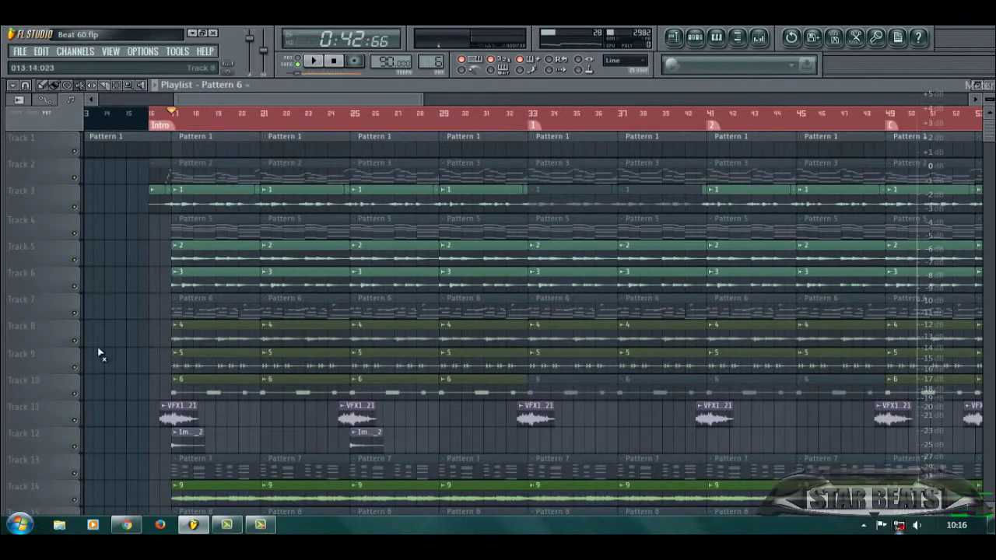
Solo Track 8 and play its audio clips from bar 17.
right_click(76, 341)
key("space")
left_click(26, 85)
left_click(32, 84)
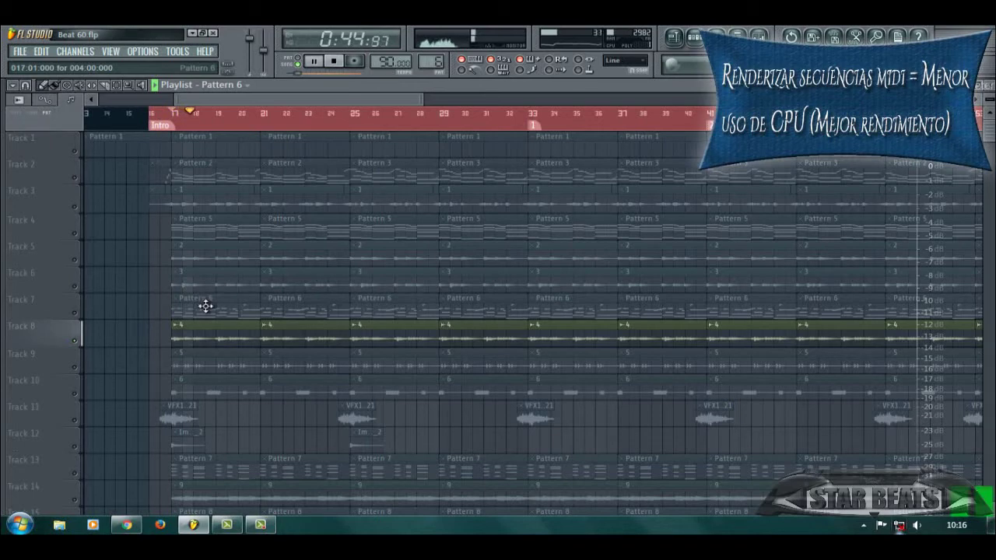
Examine the Spicy Guitar channel's Pattern 6 notes in the piano roll.
left_click(694, 35)
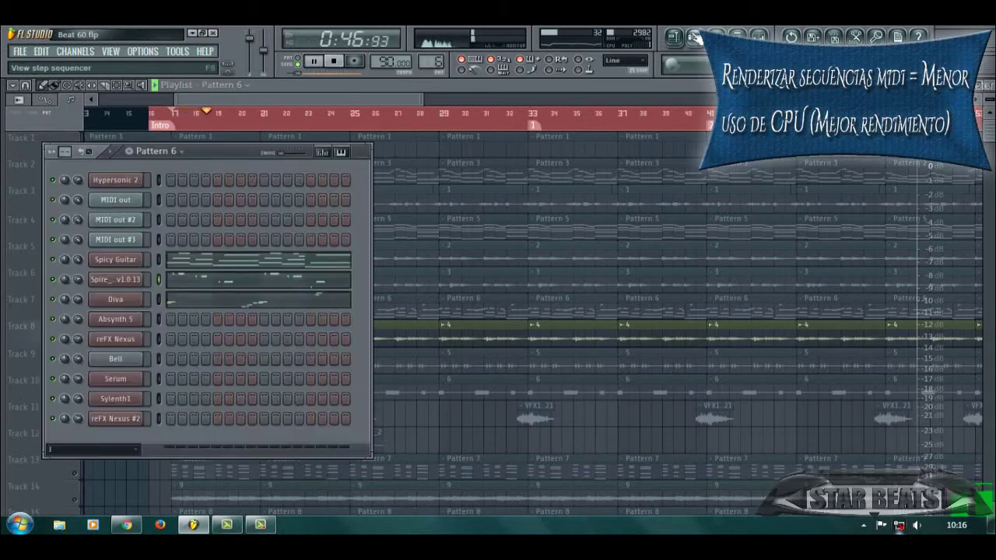
left_click(210, 259)
scroll(323, 252, "down", 3)
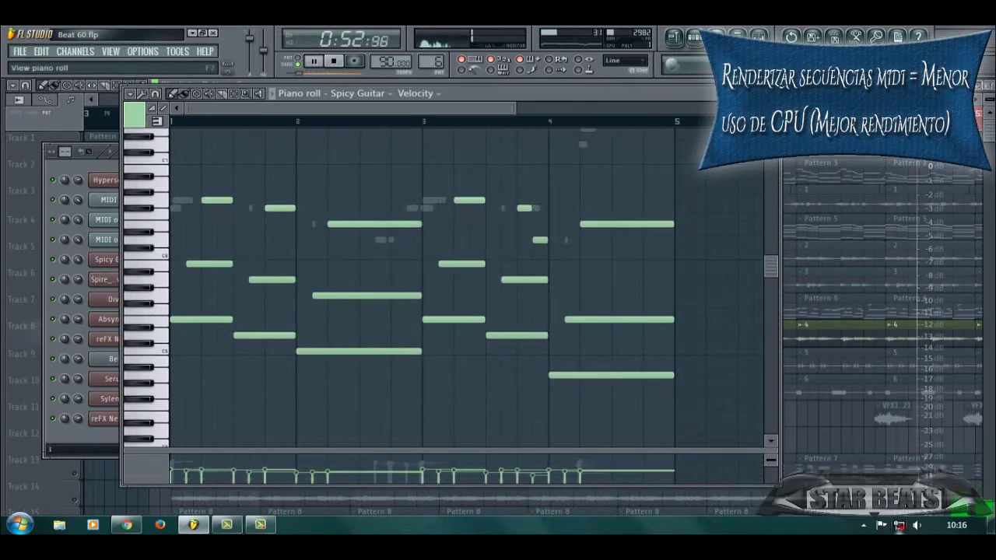
Select insert 4 in the mixer and view its first Fruity Parametric EQ 2, Sausage Fattener and Fruity Limiter.
left_click(716, 36)
left_click(758, 36)
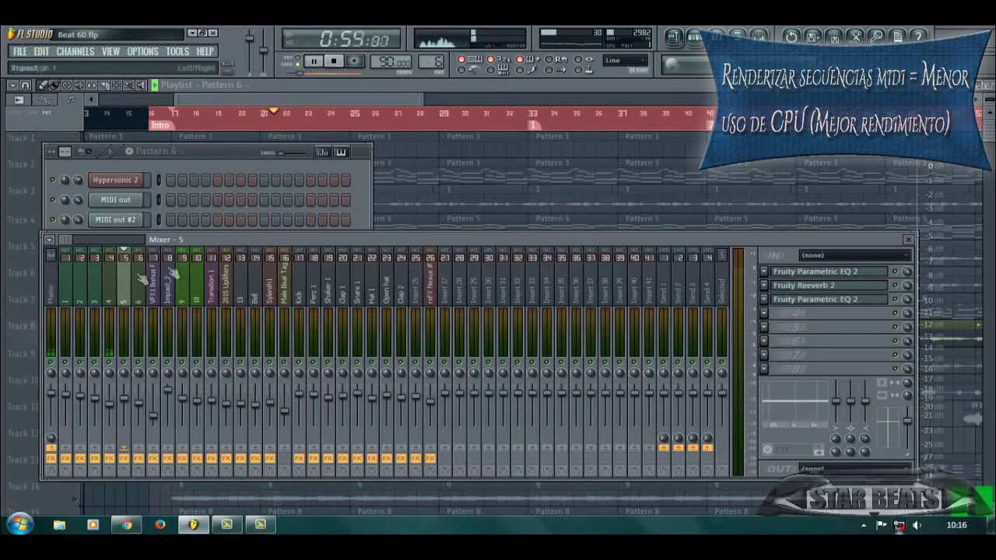
left_click(106, 309)
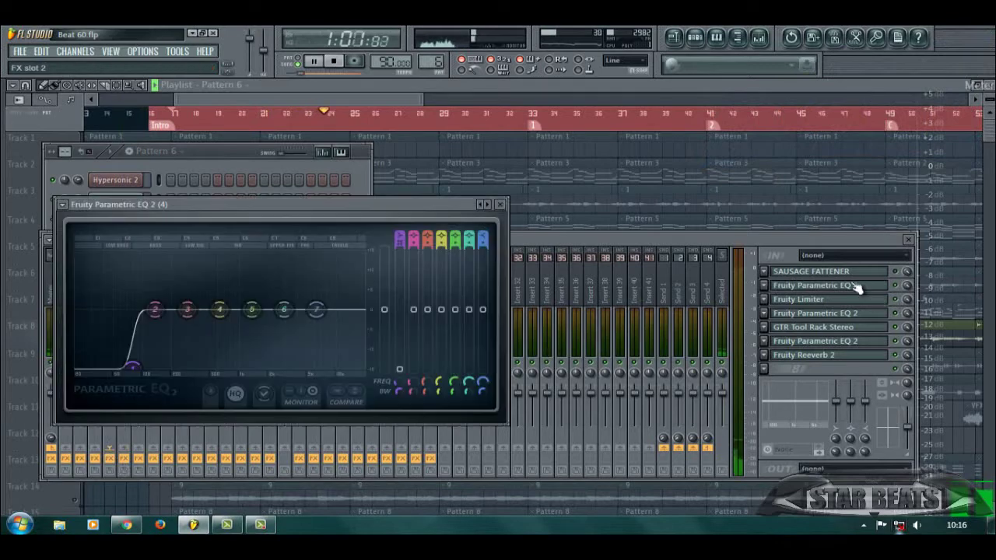
left_click(848, 273)
left_click(848, 274)
left_click(839, 300)
left_click(838, 301)
View insert 4's remaining effects: the other two Fruity Parametric EQ 2 instances, GTR Tool Rack Stereo and Fruity Reeverb 2.
left_click(838, 314)
left_click(838, 315)
left_click(839, 327)
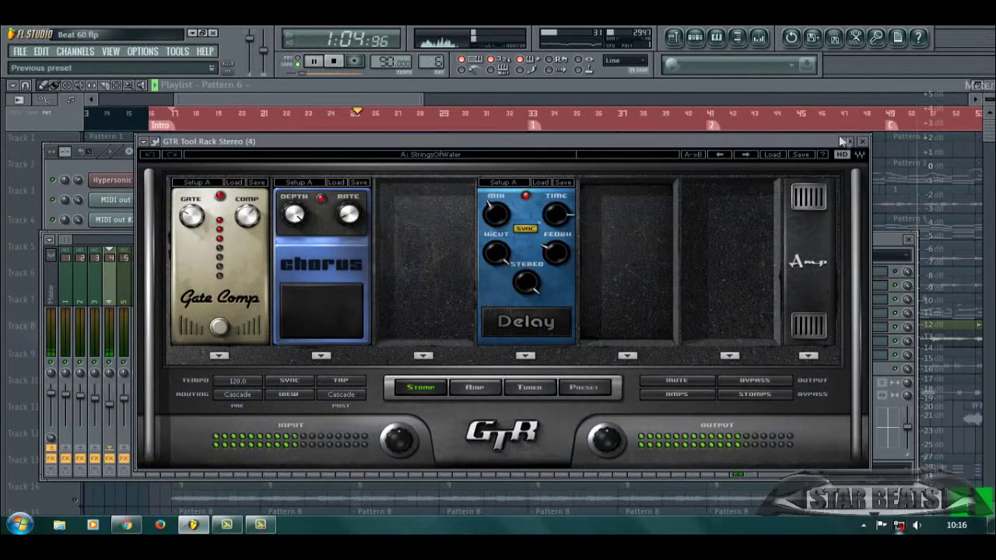
left_click(862, 141)
left_click(832, 340)
left_click(832, 342)
left_click(830, 355)
left_click(831, 355)
Close the open windows, stop playback and take Track 8 out of solo.
key("F12")
key("space")
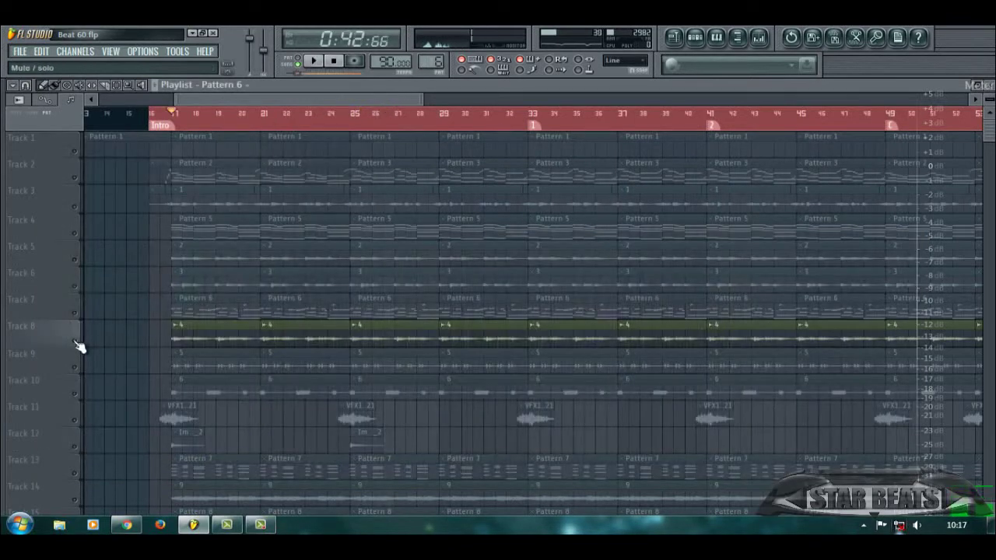
right_click(75, 343)
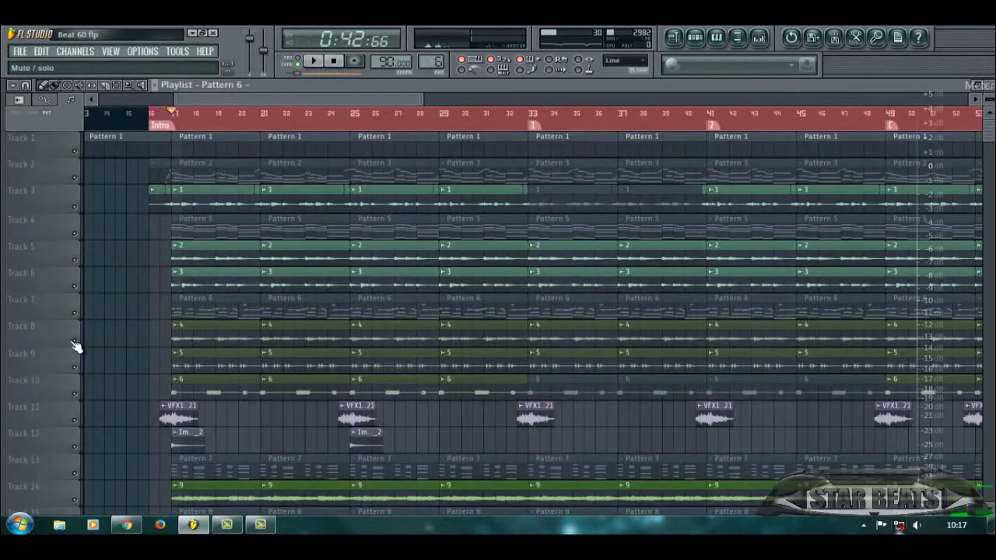
Solo and play Track 10, and view the audio clip channels in the step sequencer.
right_click(75, 394)
key("space")
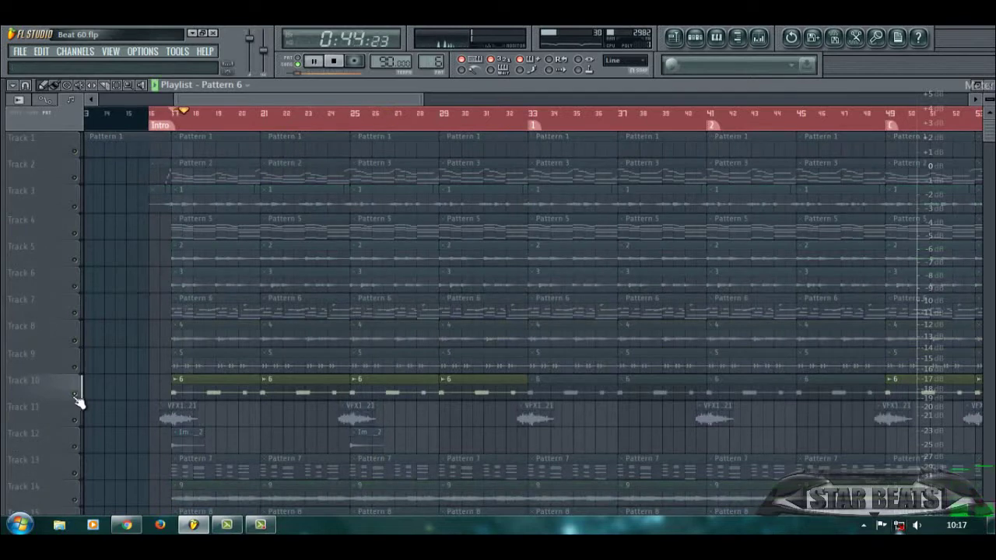
left_click(206, 387)
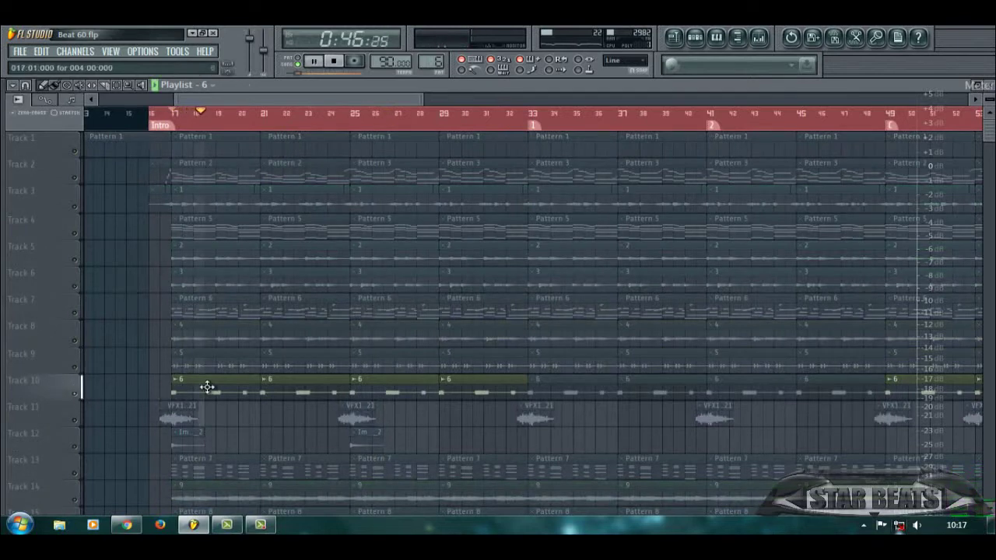
left_click(696, 38)
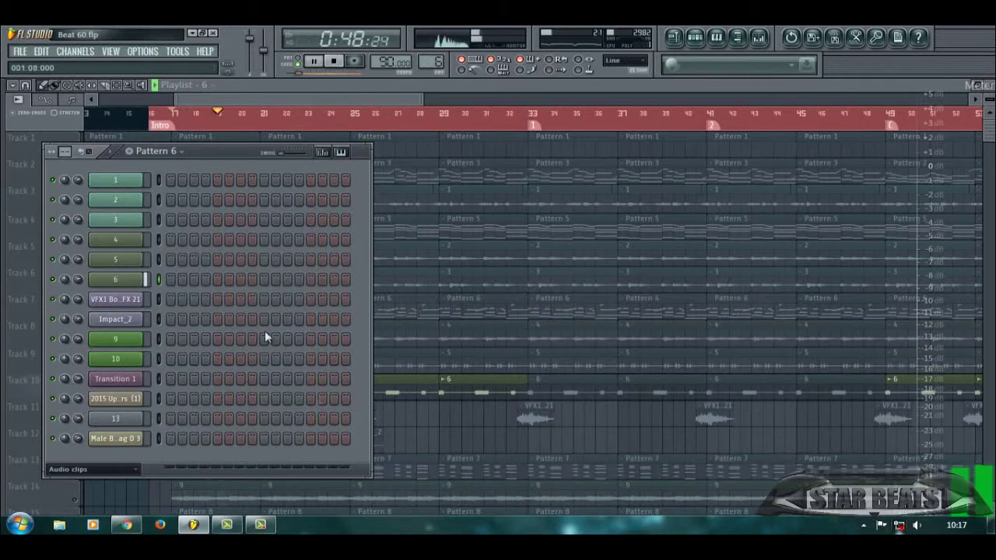
left_click(412, 433)
left_click(247, 318)
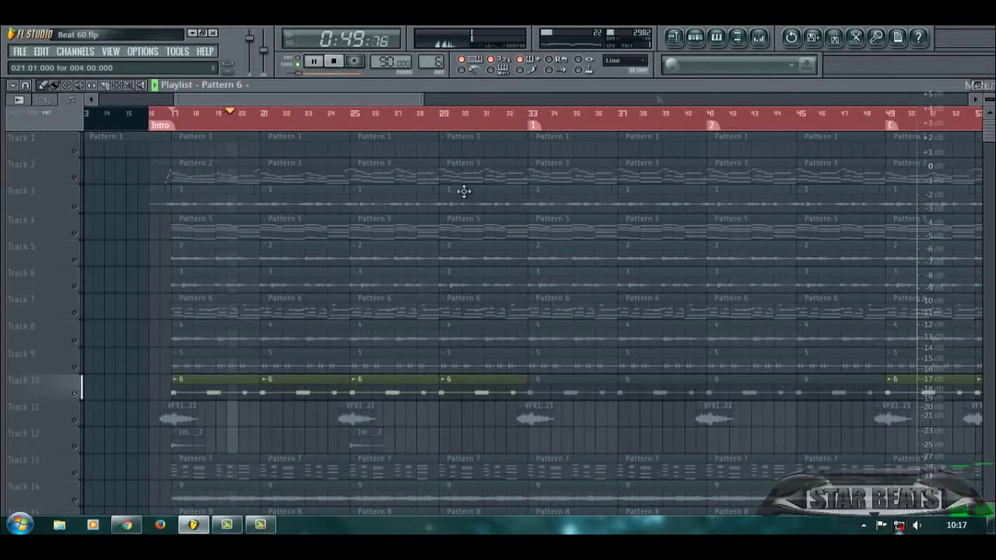
Switch the step sequencer from audio clips to the instrument channels and look over the Spicy Guitar notes in the piano roll.
left_click(696, 38)
left_click(102, 471)
left_click(94, 498)
left_click(146, 351)
double_click(204, 303)
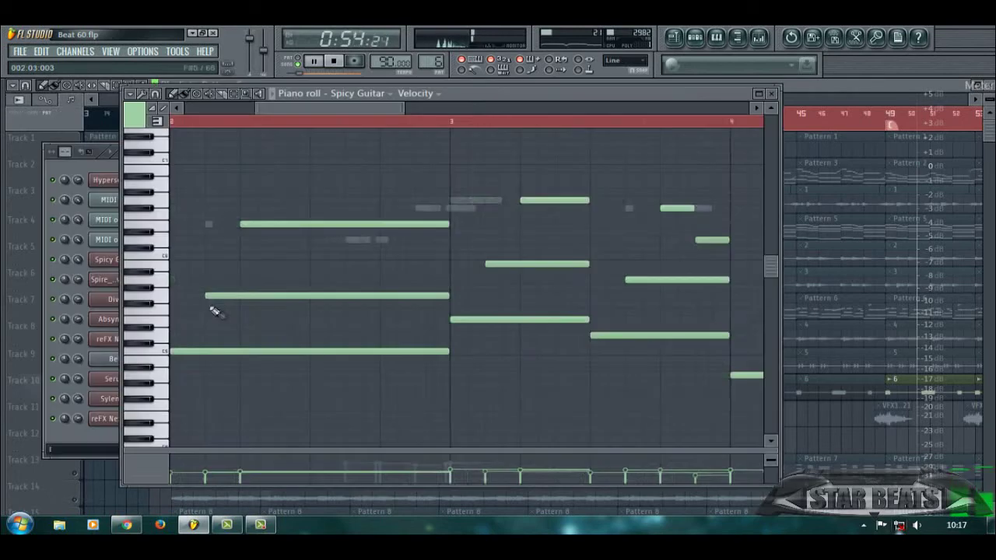
scroll(221, 309, "down", 4)
Examine the Diva channel's Pattern 6 notes in the piano roll and view its plugin window.
left_click(695, 39)
left_click(246, 304)
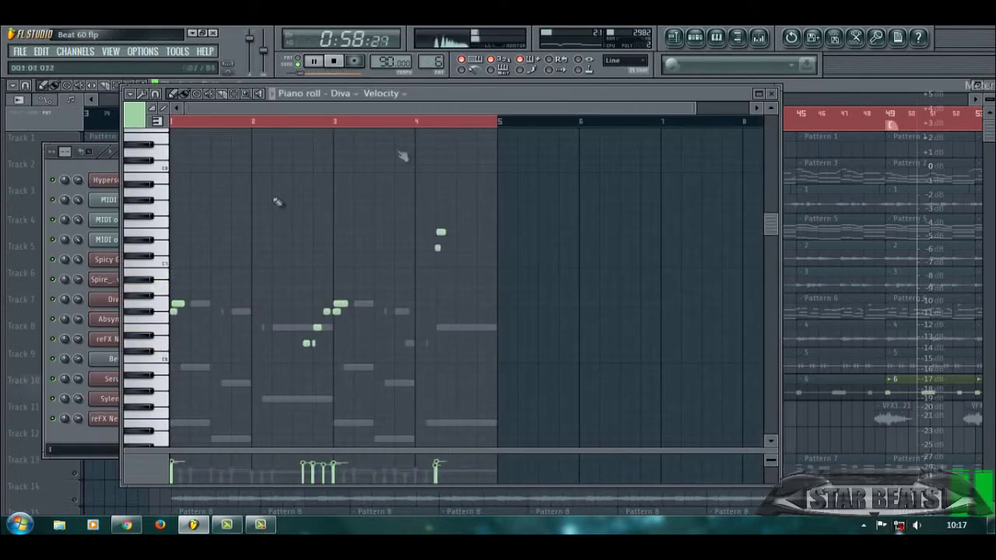
left_click(716, 38)
left_click(120, 301)
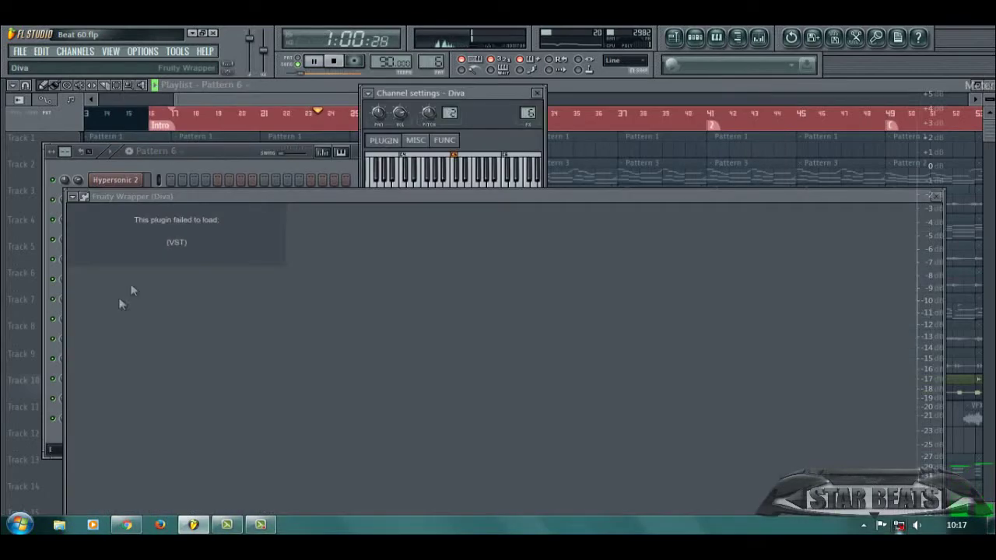
left_click(935, 196)
left_click(307, 97)
Stop playback and take Track 10 out of solo in the playlist.
key("space")
right_click(75, 395)
scroll(107, 181, "down", 4)
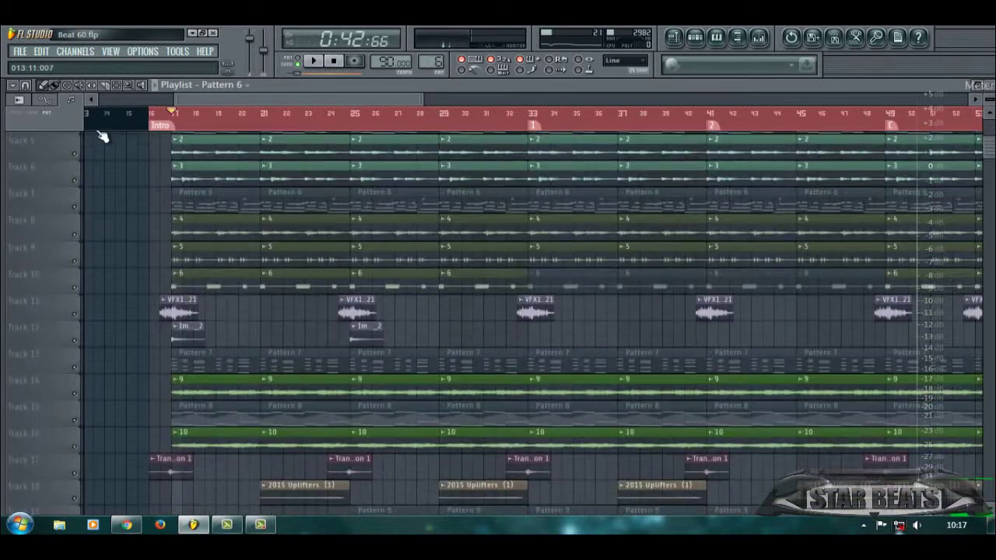
Play all the unmuted tracks together and check their levels in the mixer.
key("space")
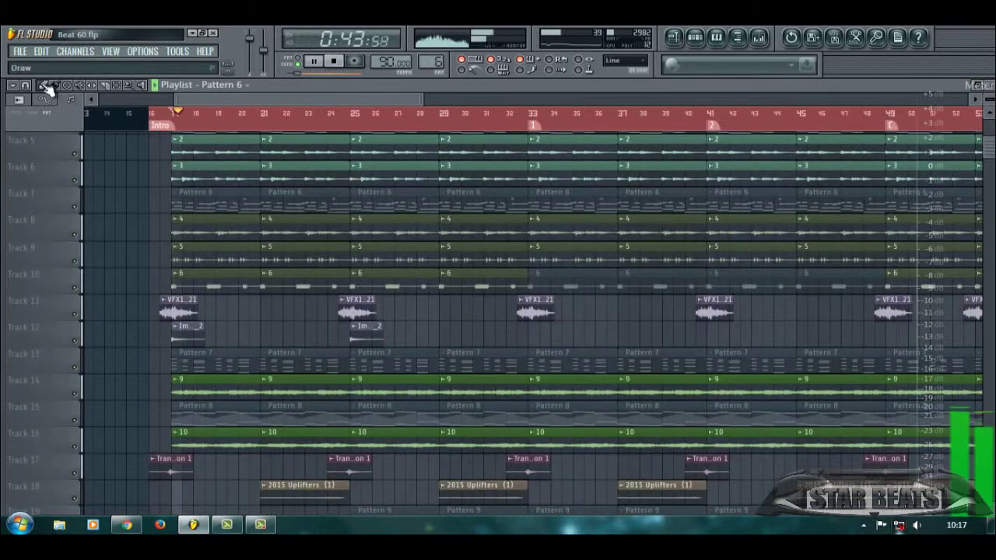
scroll(681, 247, "up", 3)
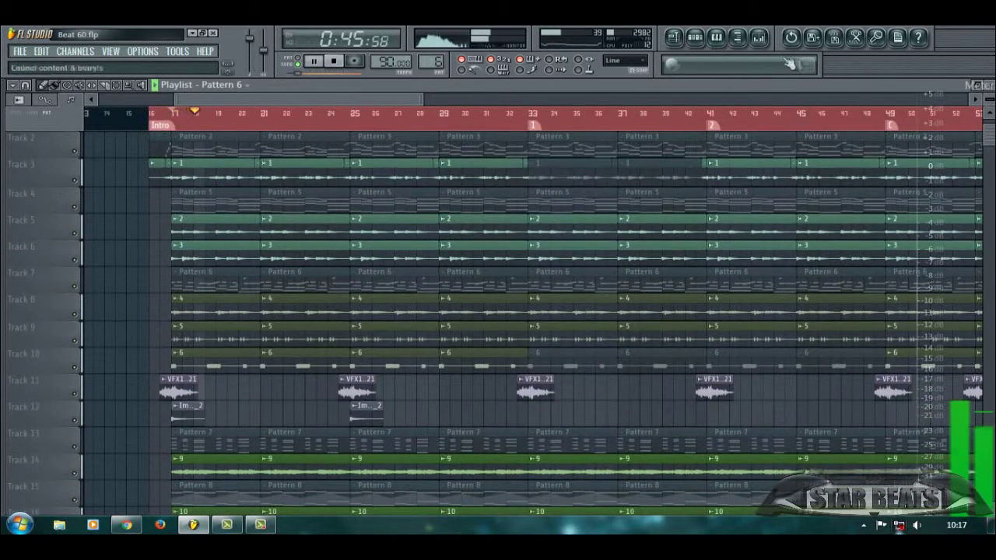
left_click(766, 45)
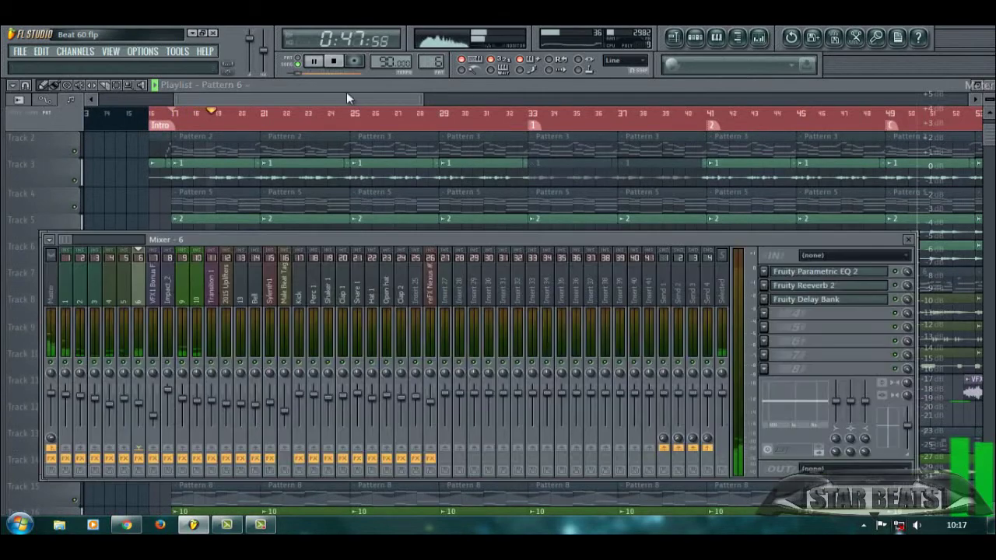
key("F9")
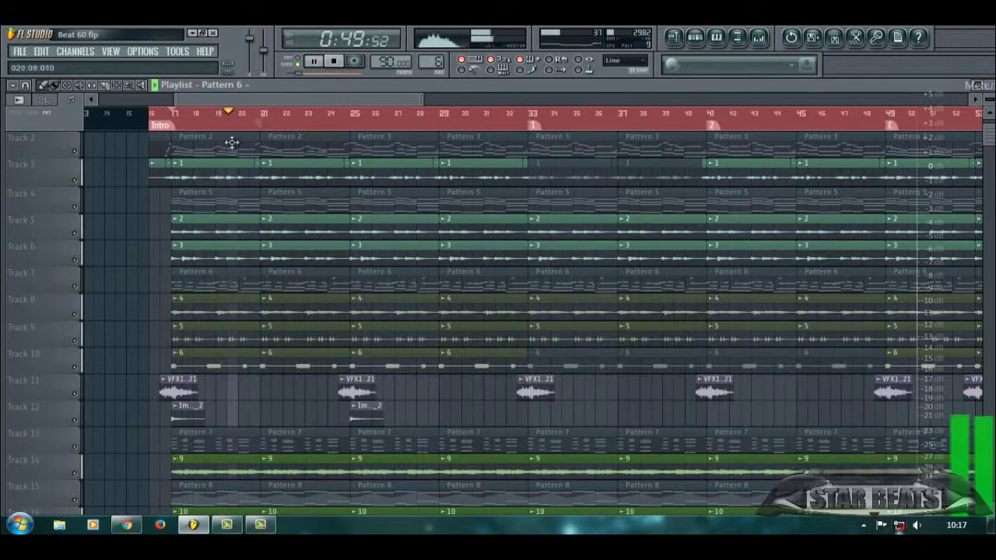
Solo Track 11 and play its VFX clip from bar 16, then stop playback.
key("space")
right_click(75, 394)
left_click(158, 119)
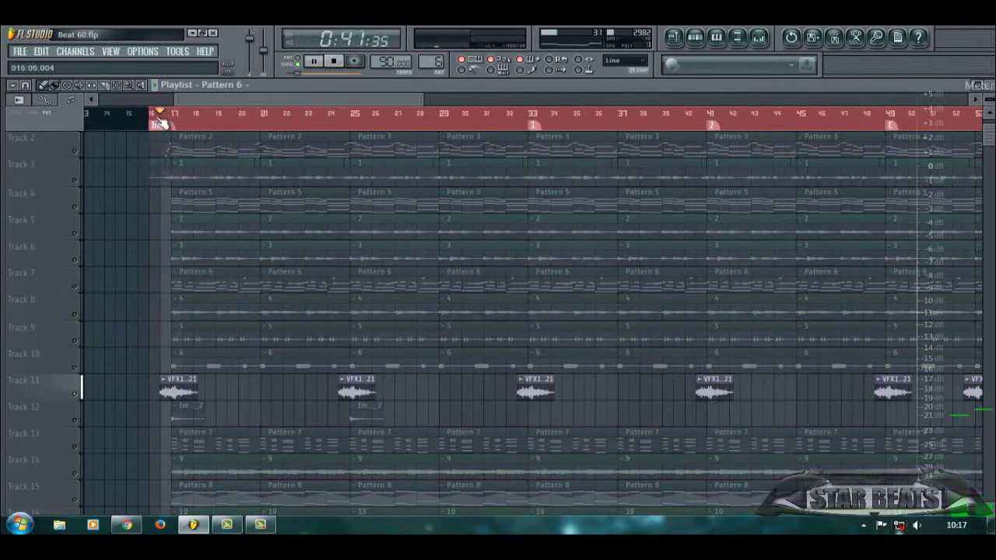
scroll(204, 224, "down", 2)
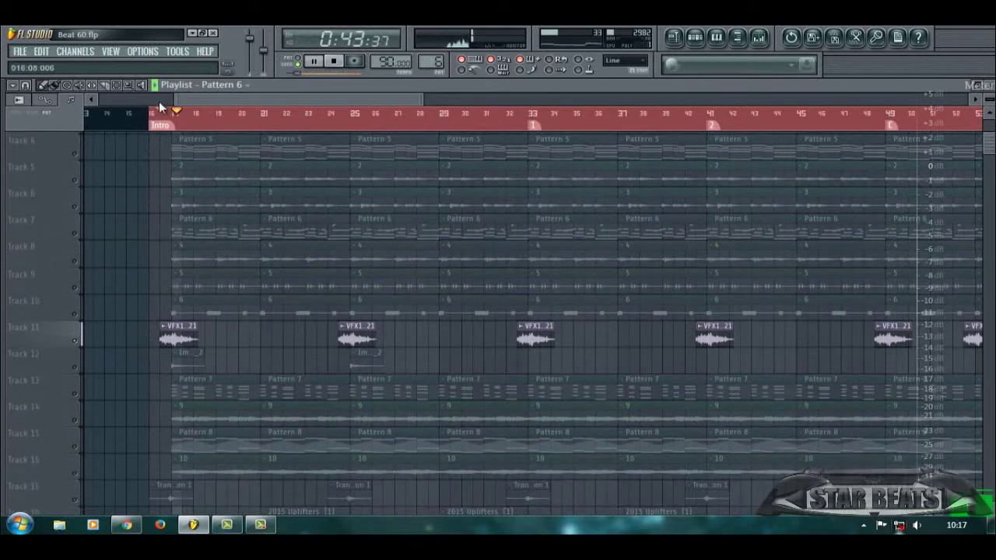
left_click(177, 114)
key("space")
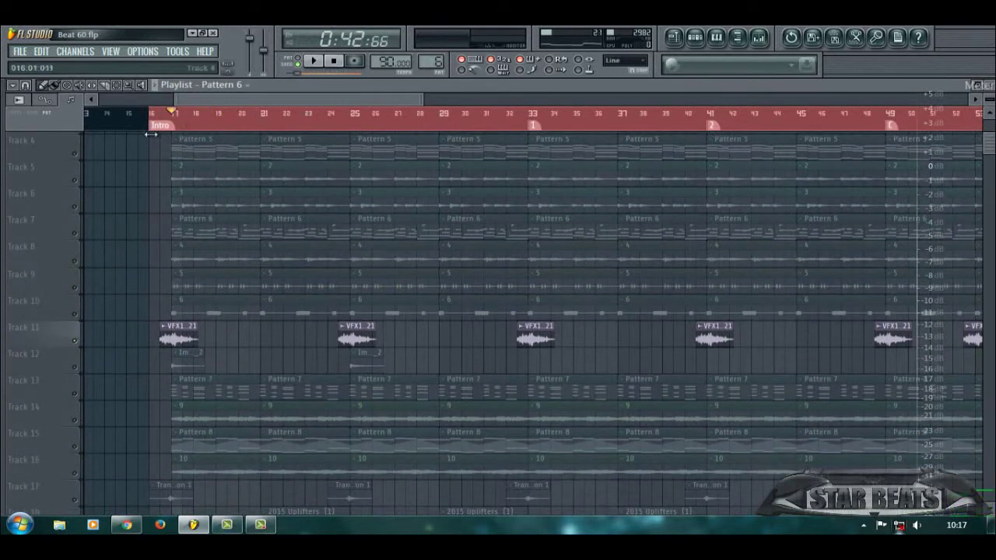
Add Track 12 to the soloed Track 11 and play both tracks from the Intro section, then stop playback.
left_click(162, 119)
left_click(74, 368)
key("space")
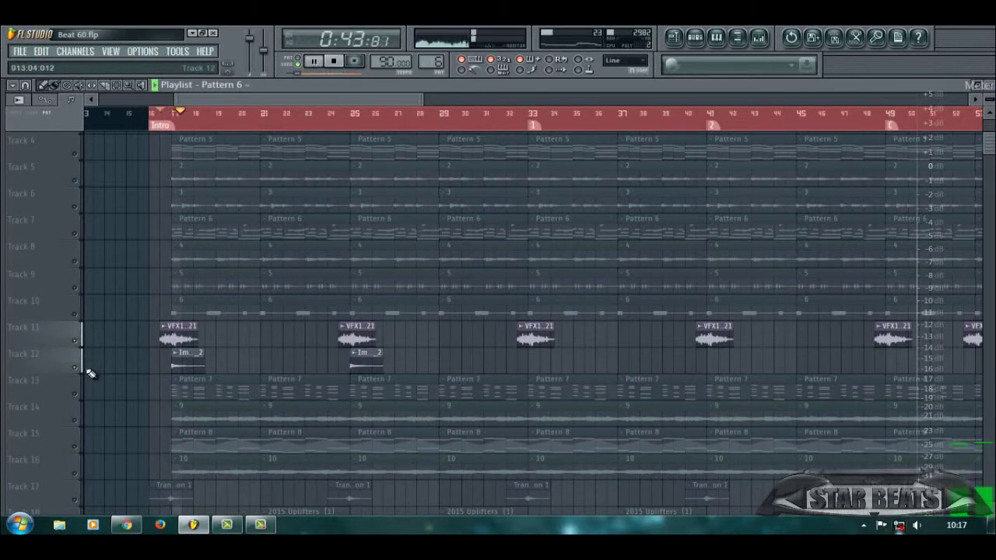
key("space")
Solo Track 13, unmute its first four Pattern 7 clips and play them from bar 17.
left_click(173, 113)
scroll(117, 234, "down", 5)
right_click(76, 262)
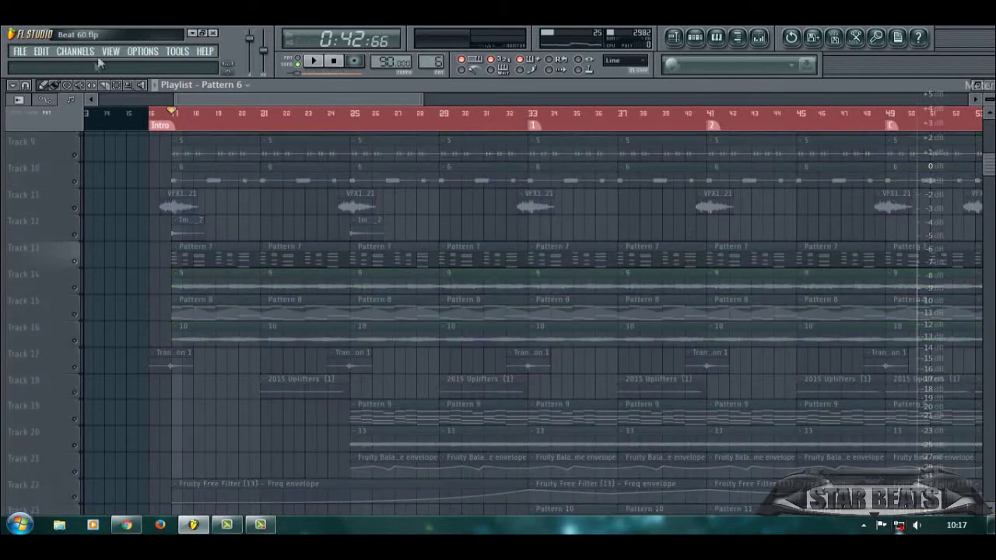
left_click_drag(364, 249, 456, 246)
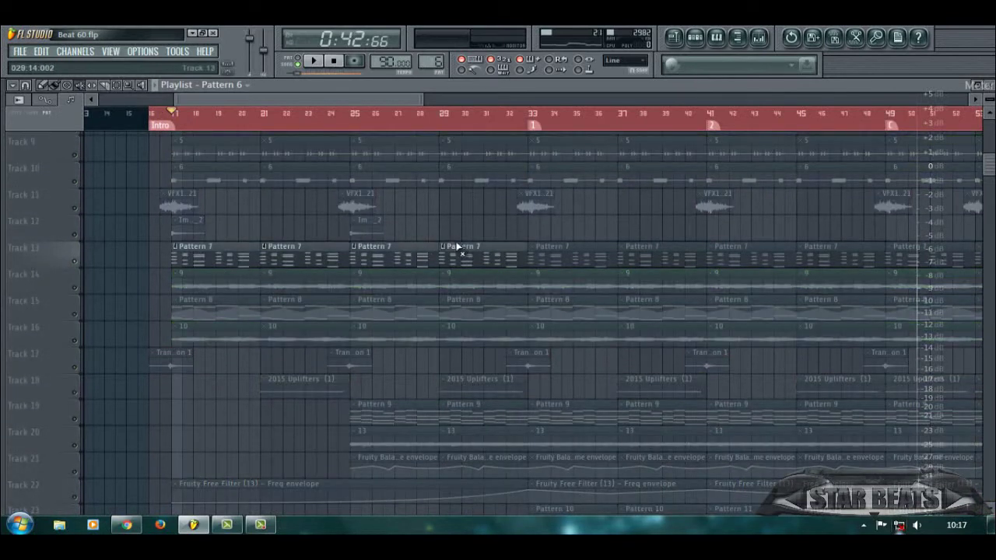
key("space")
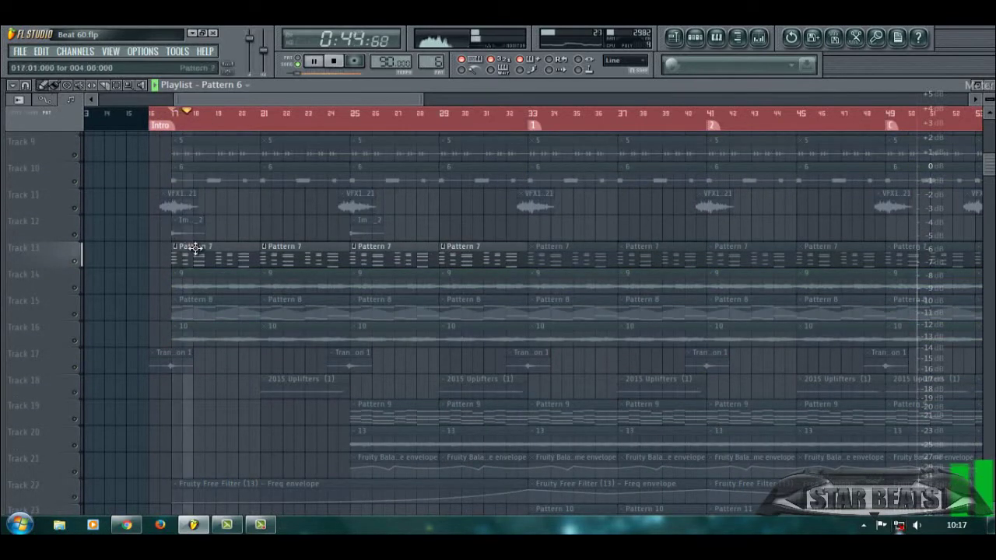
Examine the Absynth 5 channel's Pattern 7 notes in the piano roll, then stop playback and return to the playlist.
left_click(698, 39)
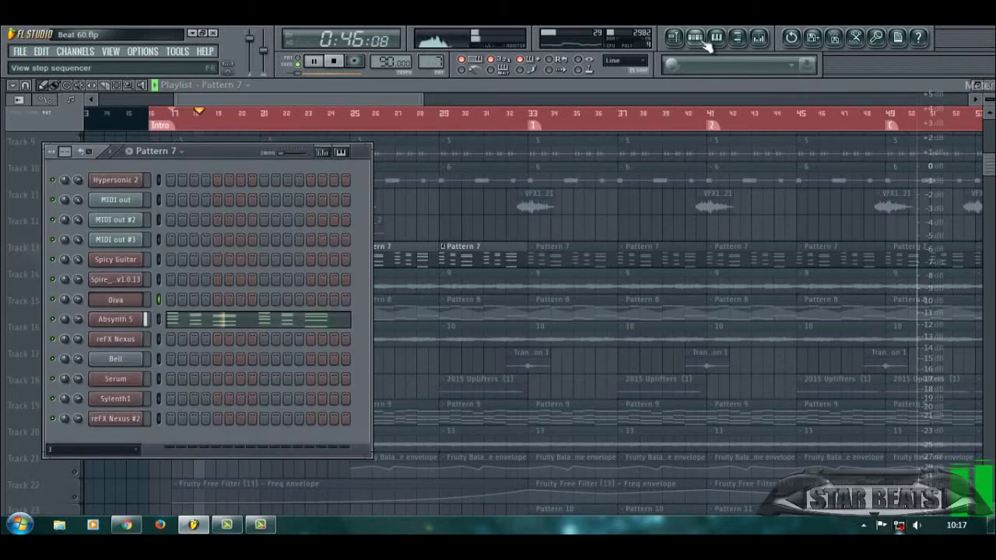
left_click(167, 320)
scroll(315, 271, "down", 3)
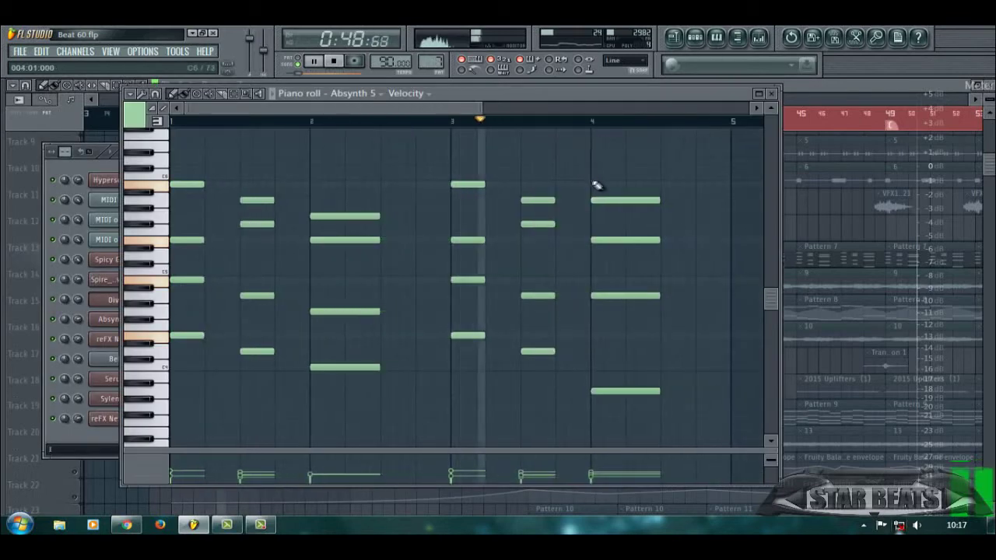
key("space")
left_click(723, 39)
left_click(237, 87)
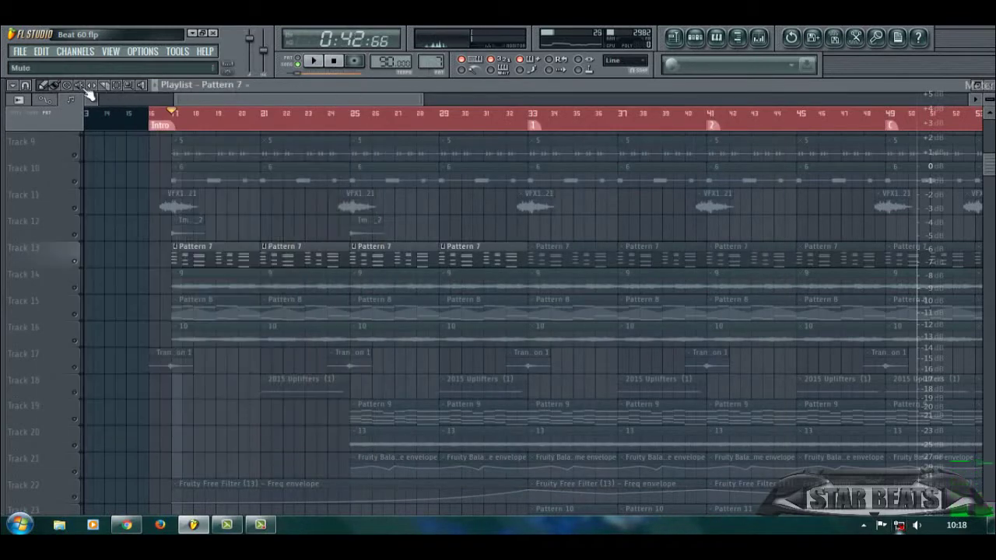
Solo Track 14, play its clips named 9 from bar 17 and show mixer track 9's effects.
left_click(72, 286)
key("space")
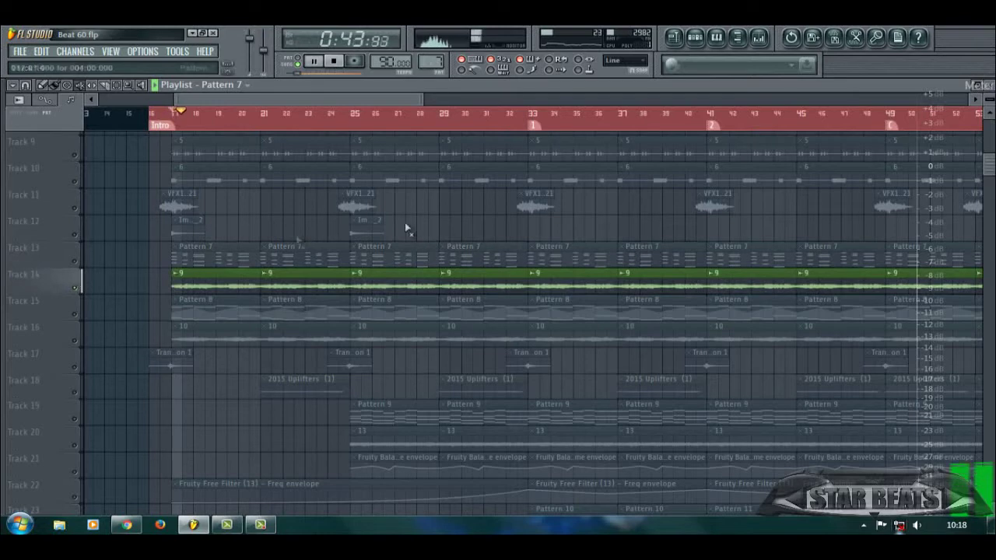
key("F9")
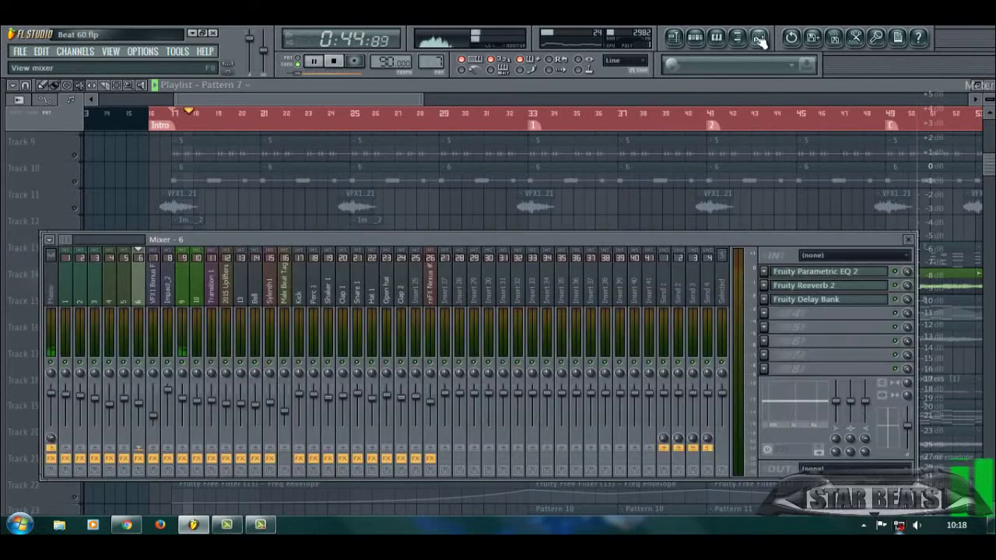
left_click(187, 289)
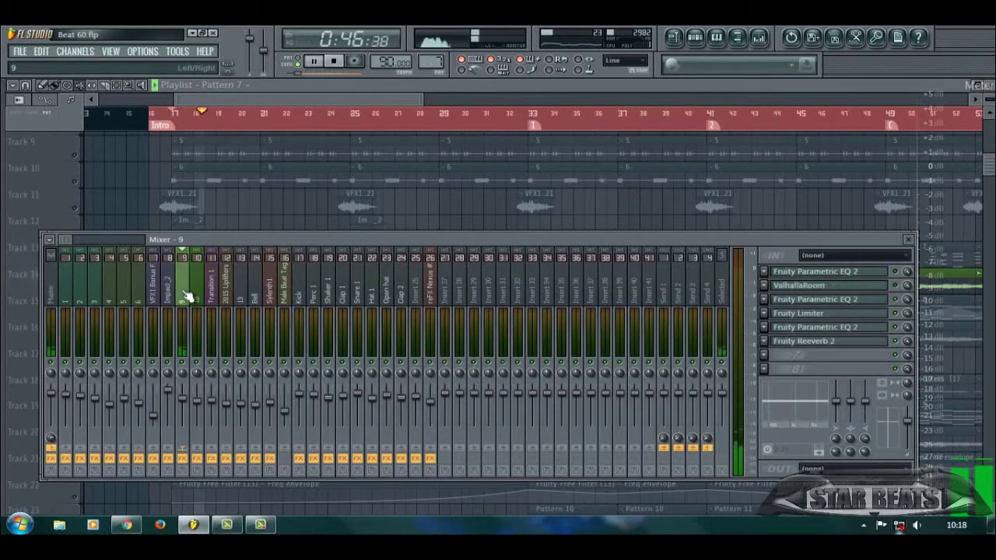
View each effect on mixer track 9 in turn: Fruity Parametric EQ 2, ValhallaRoom, Fruity Limiter and Fruity Reeverb 2.
left_click(846, 273)
left_click(846, 273)
left_click(846, 285)
left_click(847, 287)
left_click(844, 298)
left_click(842, 301)
left_click(835, 313)
left_click(835, 313)
left_click(834, 315)
left_click(833, 326)
left_click(832, 328)
left_click(831, 340)
left_click(831, 343)
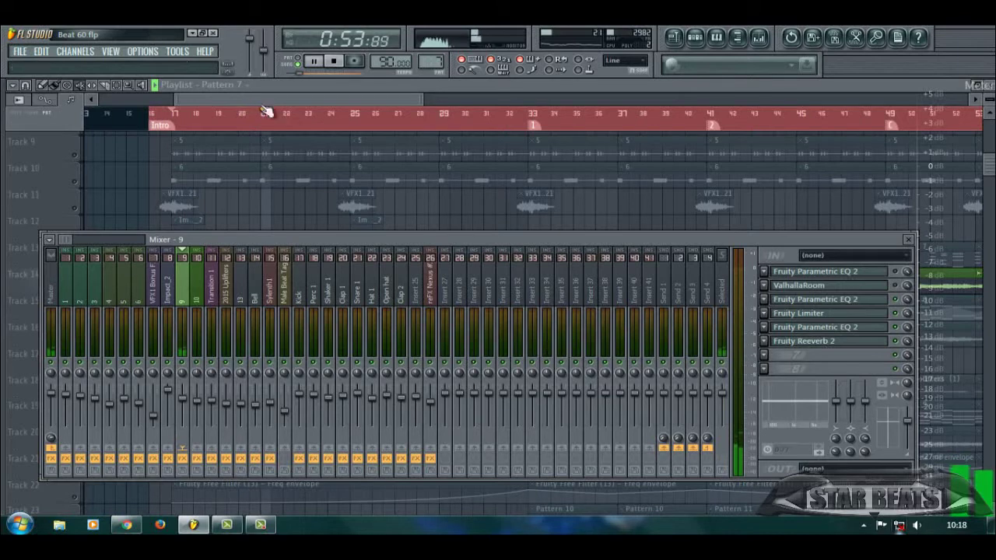
Close the mixer, stop playback and mute the first four Pattern 7 clips on Track 13.
key("F9")
key("space")
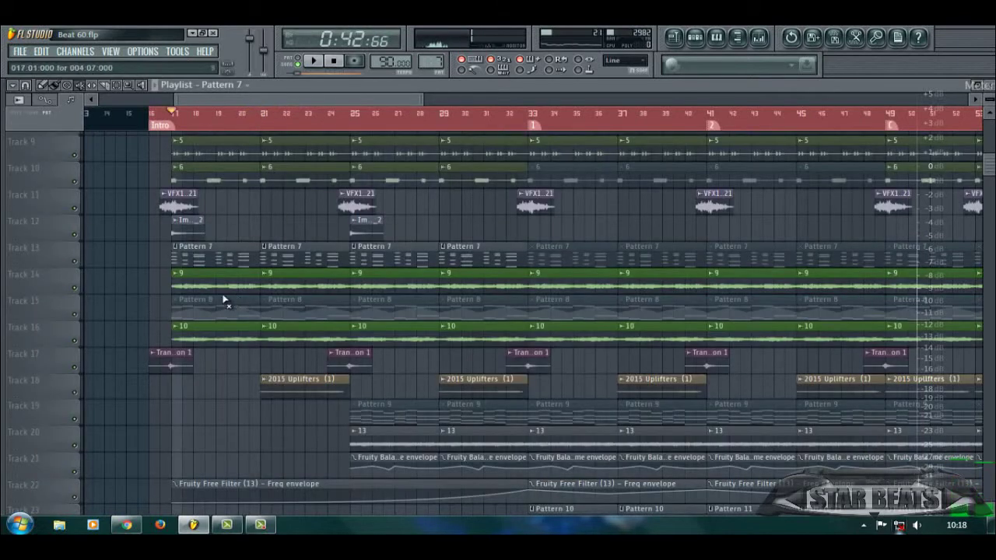
left_click_drag(222, 279, 298, 283)
left_click_drag(233, 256, 466, 259)
Solo Track 15, unmute its first four Pattern 8 clips and play them from bar 17.
right_click(75, 314)
left_click_drag(210, 316, 476, 315)
key("space")
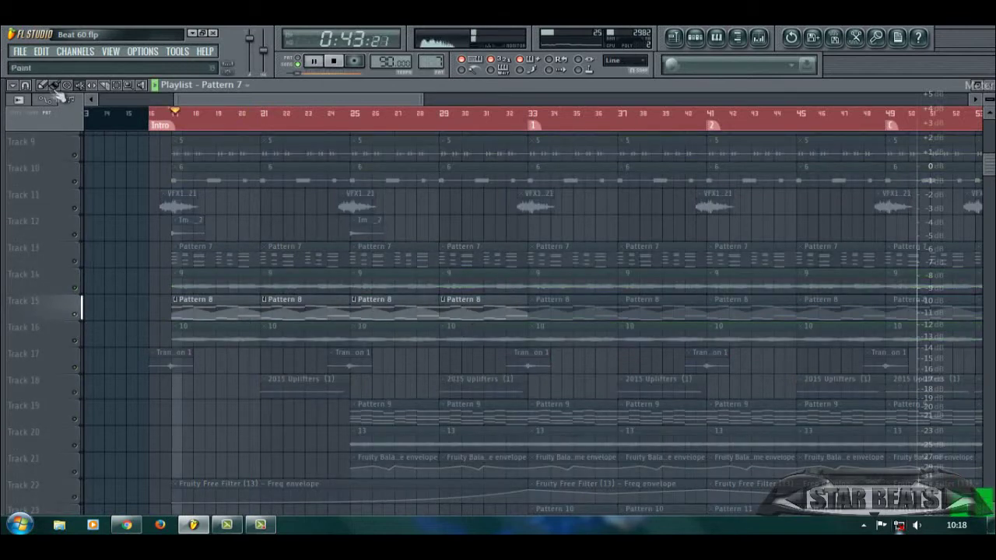
Examine the reFX Nexus channel's Pattern 8 notes in the piano roll and view its plugin window.
double_click(205, 305)
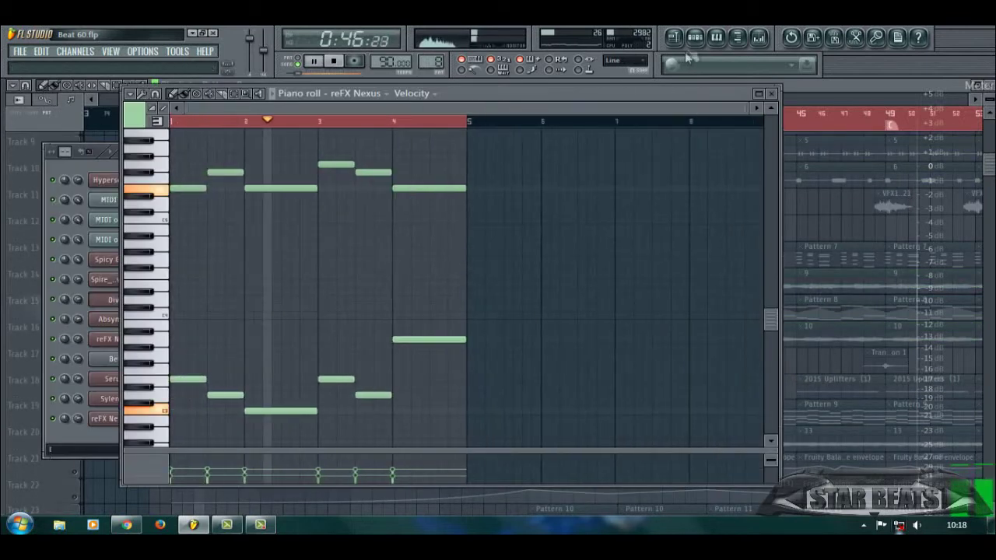
left_click(79, 344)
left_click(116, 339)
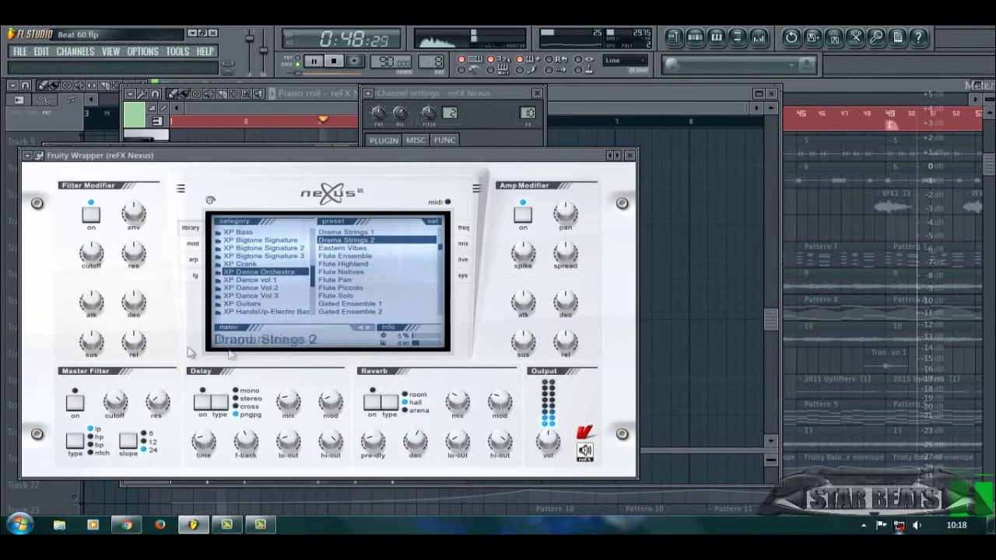
left_click(630, 155)
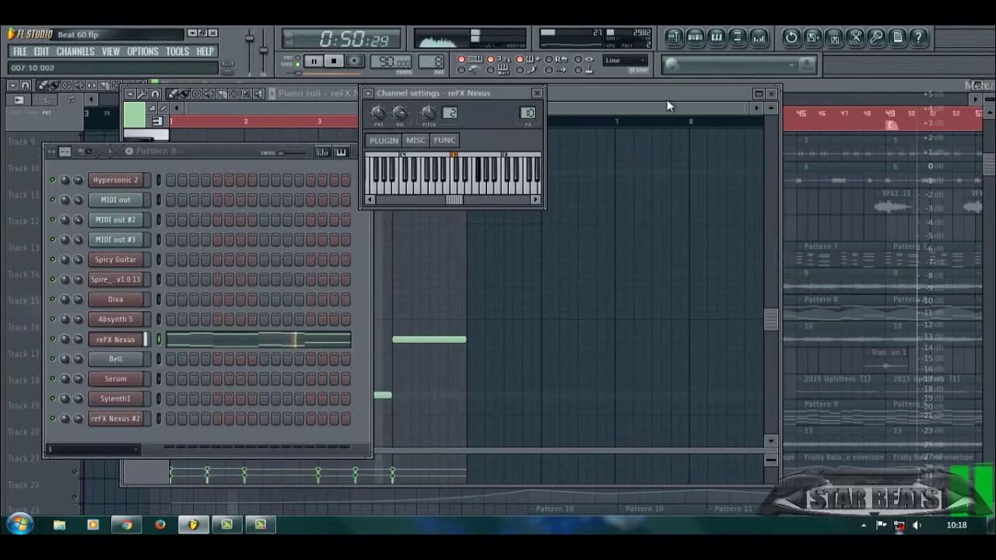
left_click(700, 132)
left_click(758, 37)
left_click(762, 42)
left_click(715, 38)
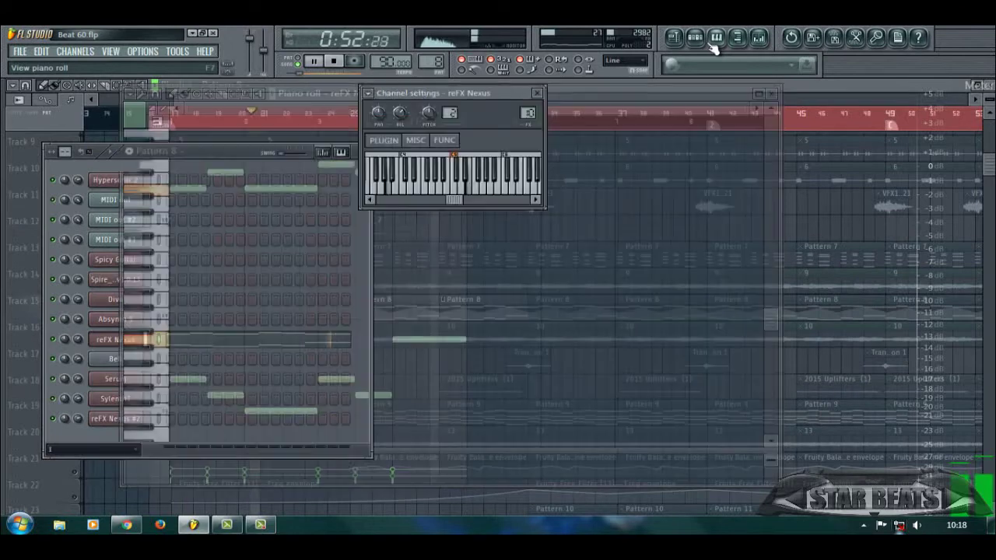
Stop playback, take Track 15 out of solo and mute its first four Pattern 8 clips.
left_click(590, 86)
key("space")
right_click(75, 315)
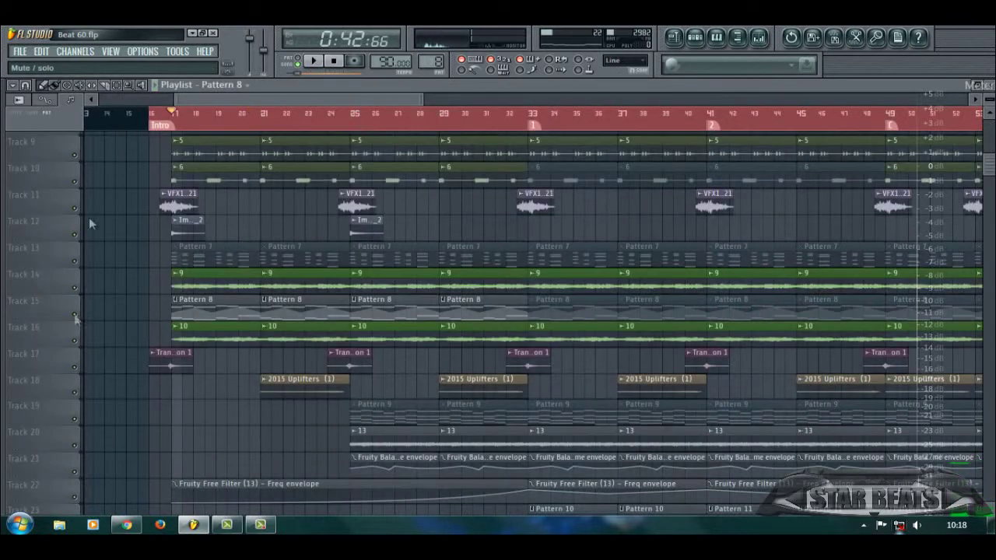
left_click_drag(219, 311, 466, 303)
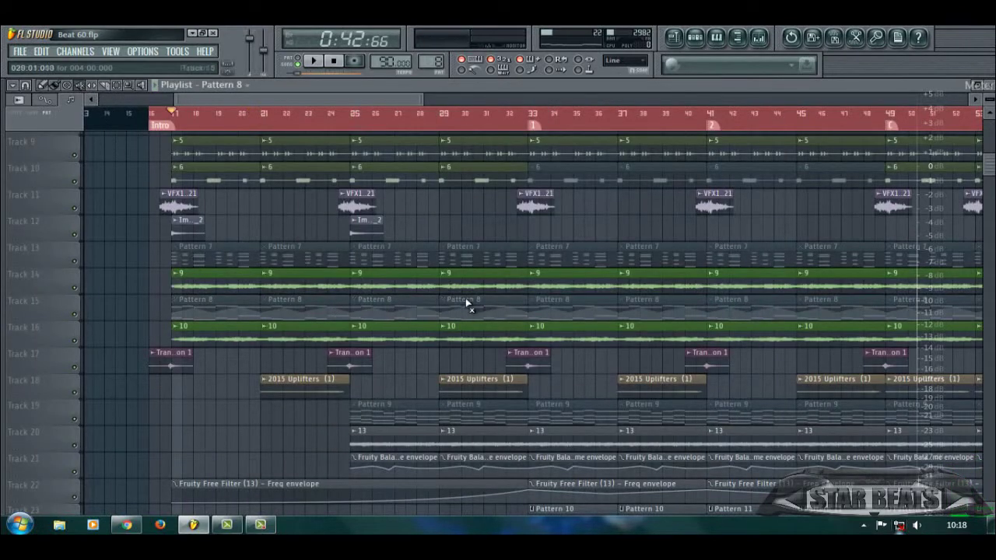
Solo Track 17 and play its Transition 1 clip from bar 16, adding Tracks 11 and 12 to the solo.
right_click(75, 372)
key("space")
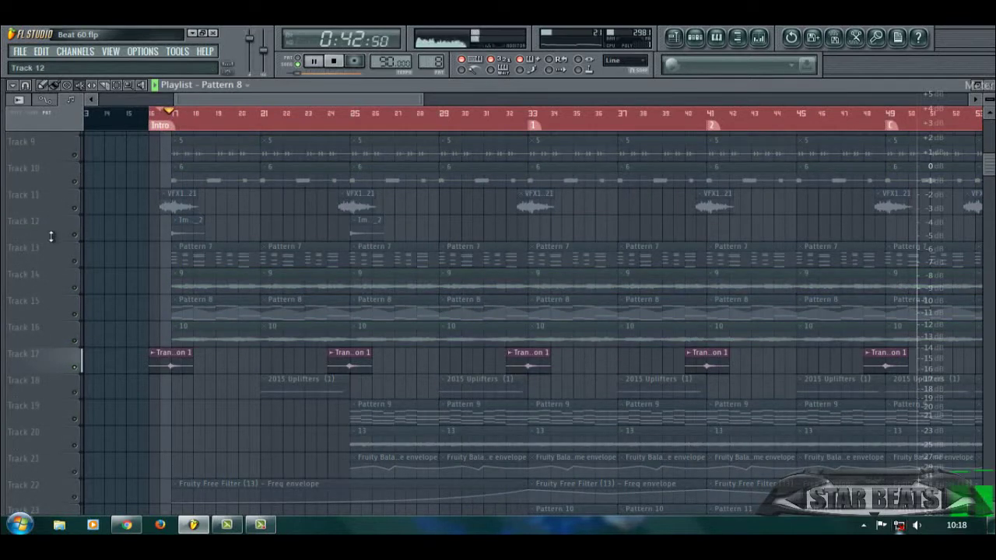
left_click(75, 208)
left_click(74, 234)
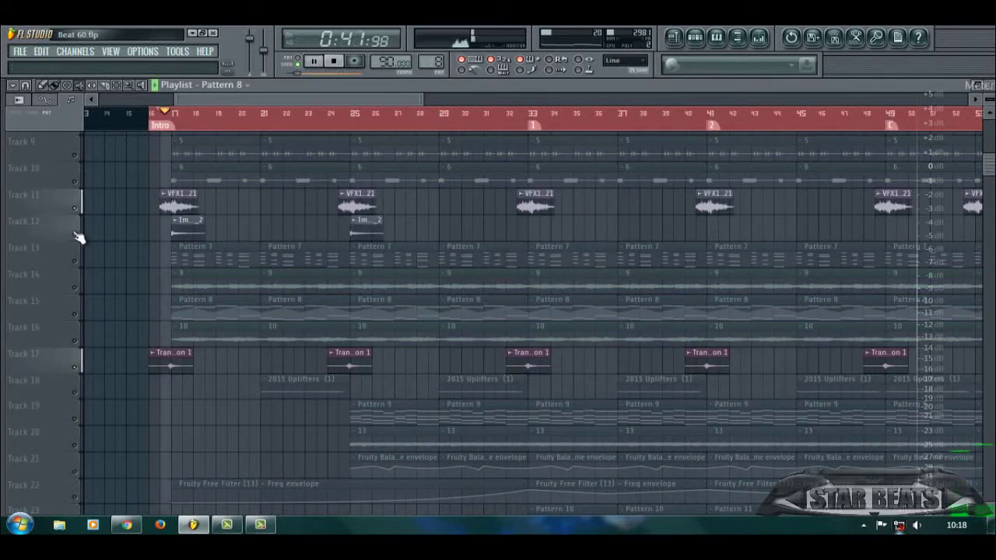
Bring all tracks out of solo and play the intro transition with the full arrangement, then stop playback.
right_click(76, 208)
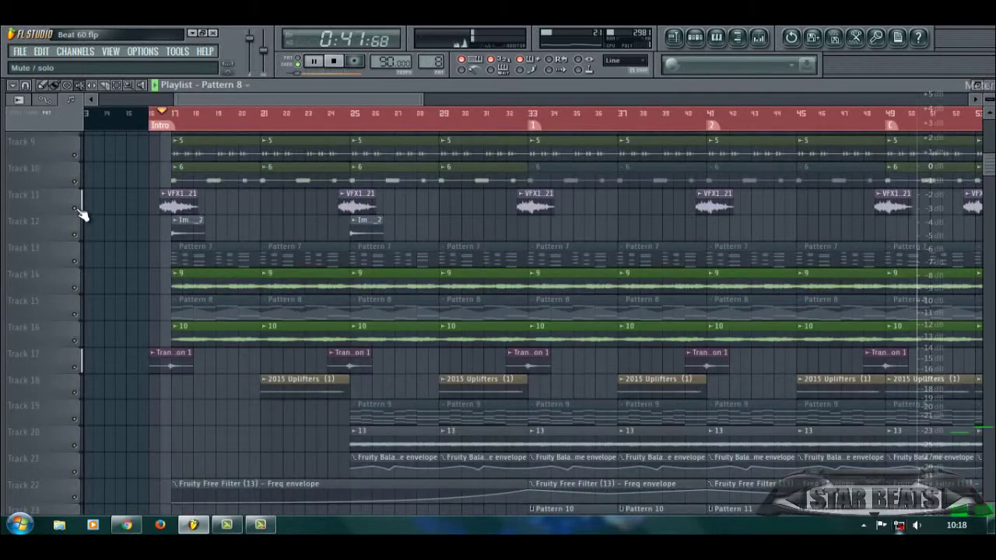
scroll(193, 193, "down", 4)
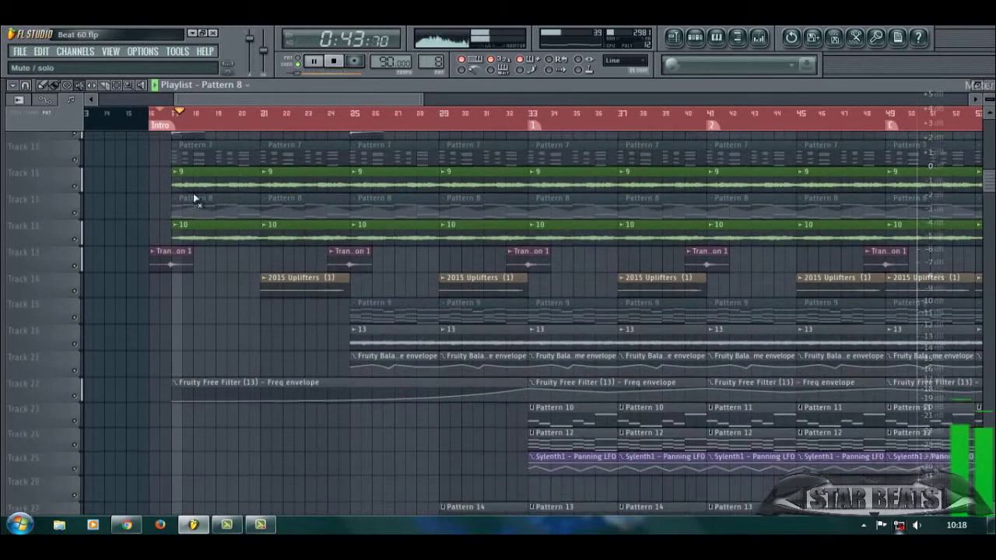
key("space")
Solo Track 18 and play its 2015 Uplifters clip from bar 23, making the track taller and adding Track 17.
left_click(319, 117)
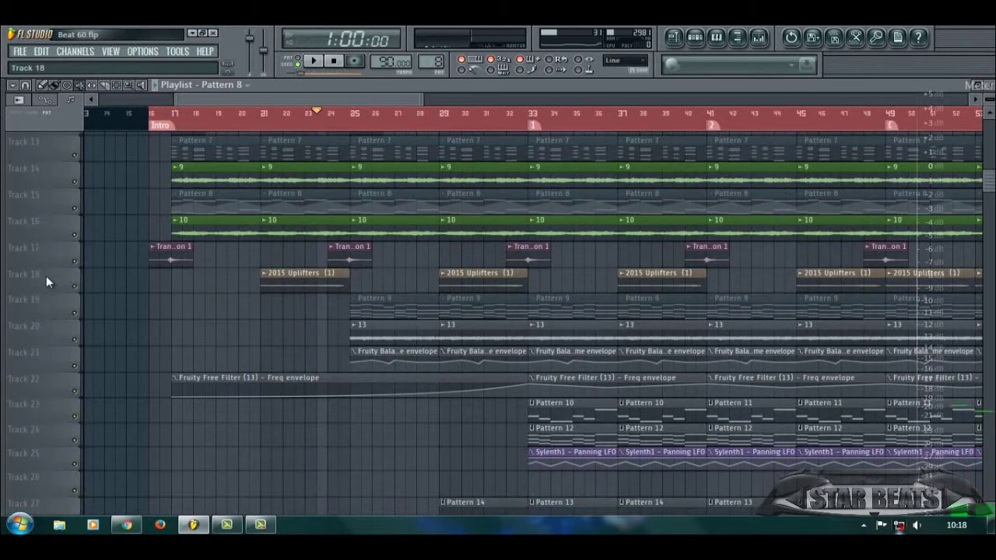
right_click(76, 286)
key("space")
mouse_move(66, 288)
left_mouse_down()
mouse_move(62, 338)
mouse_move(68, 307)
left_mouse_up()
left_click(75, 263)
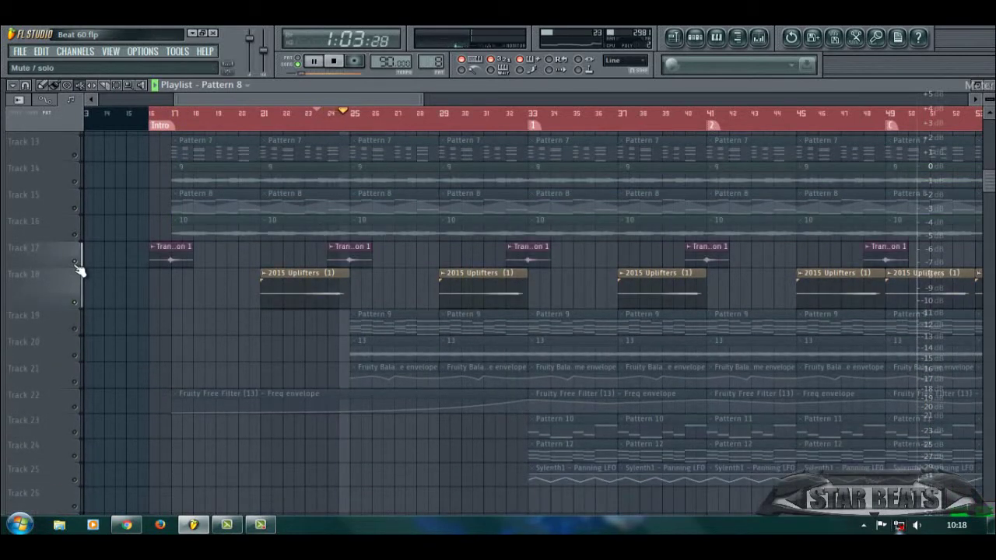
key("space")
Take Tracks 17 and 18 out of solo and shrink Track 18 back to about the other tracks' height.
right_click(77, 264)
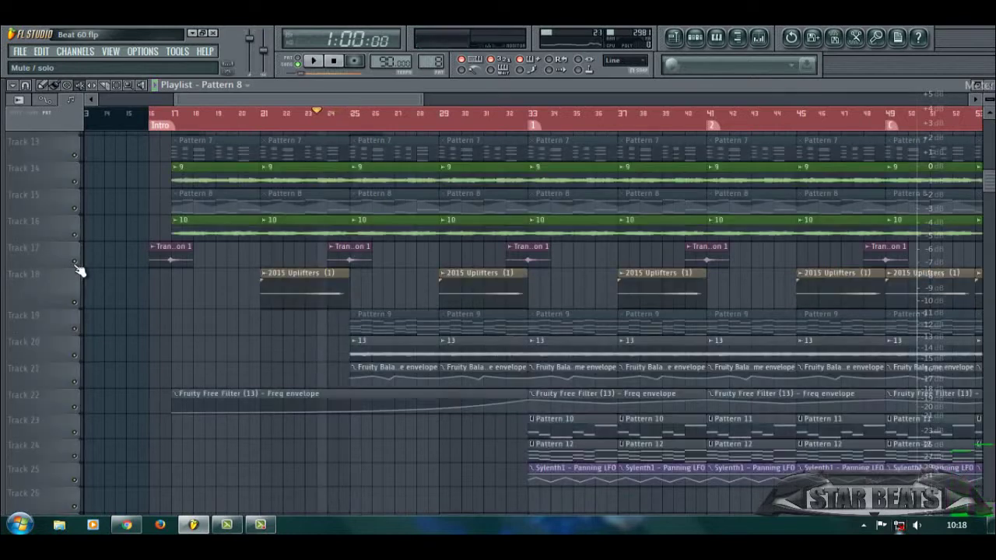
left_click_drag(57, 307, 60, 267)
scroll(447, 289, "down", 1)
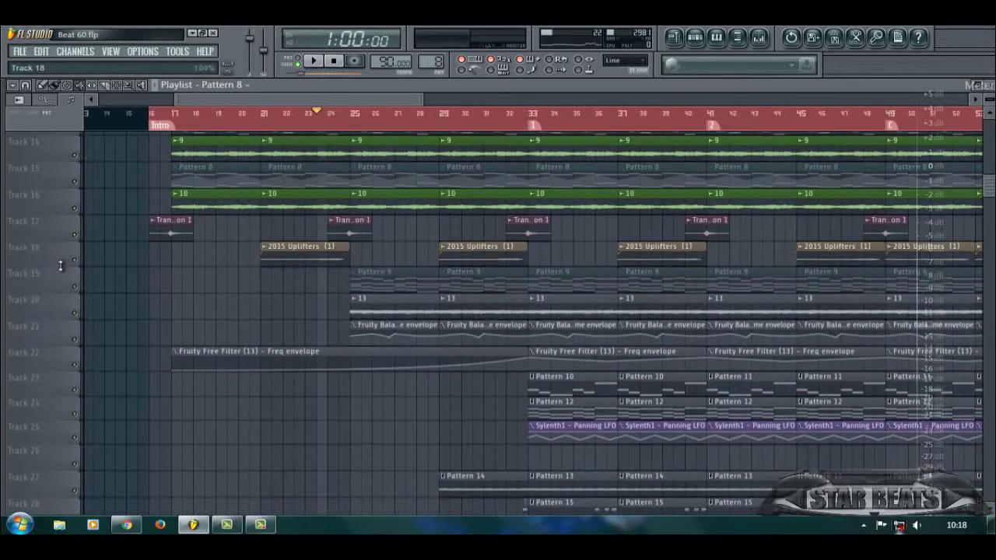
Play all the unmuted tracks from bar 25, then move the playback position to bar 29 and stop.
scroll(489, 320, "up", 2)
scroll(490, 321, "up", 1)
key("space")
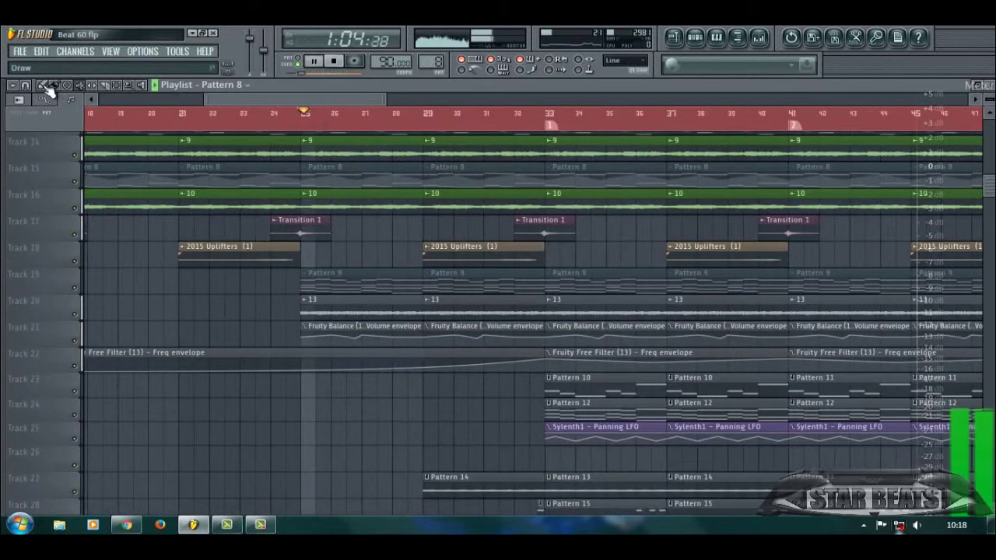
scroll(282, 438, "down", 6)
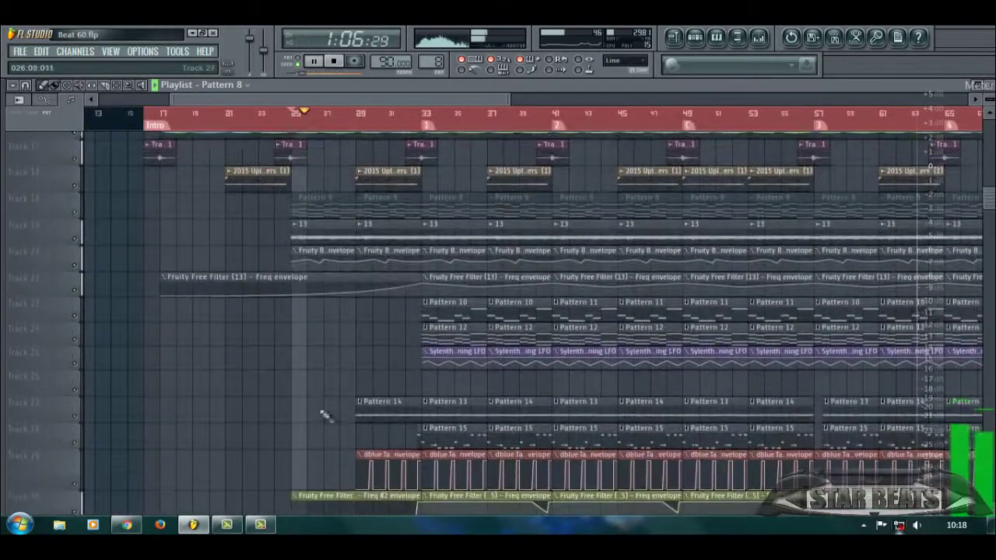
scroll(327, 414, "up", 4)
scroll(342, 429, "up", 3)
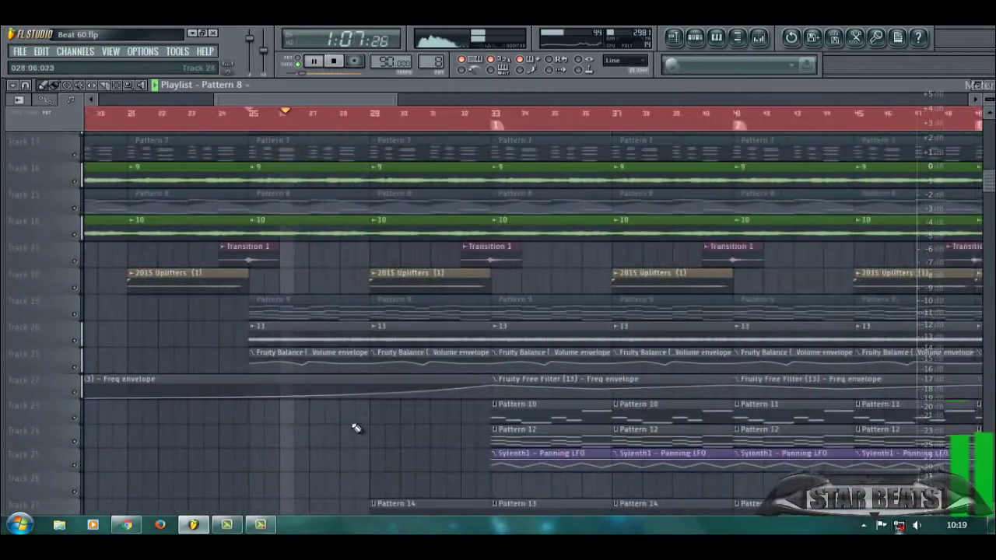
left_click(374, 116)
key("space")
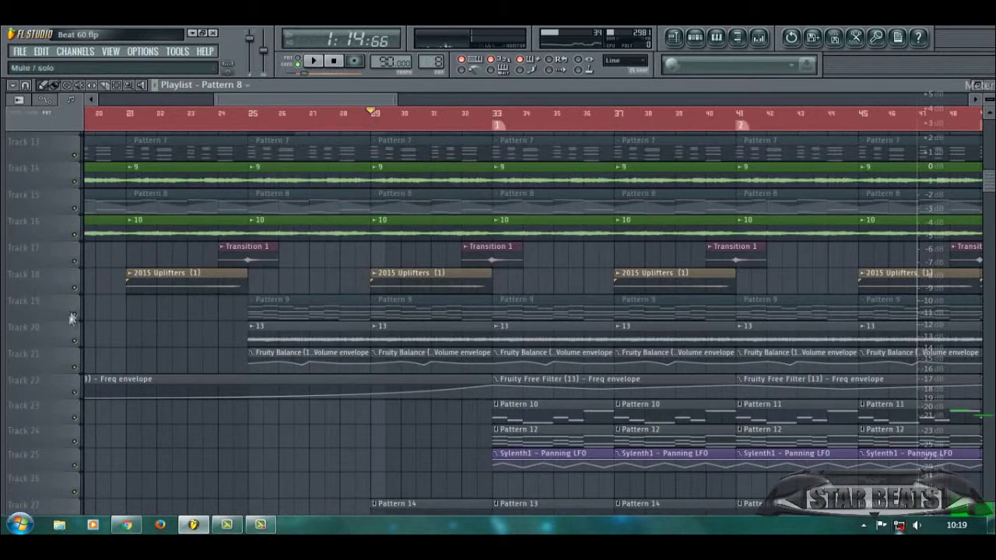
Solo Tracks 19 to 22 and play from bar 29 with the first two Pattern 9 clips unmuted in place of the 13 clips.
right_click(80, 343)
left_click(81, 368)
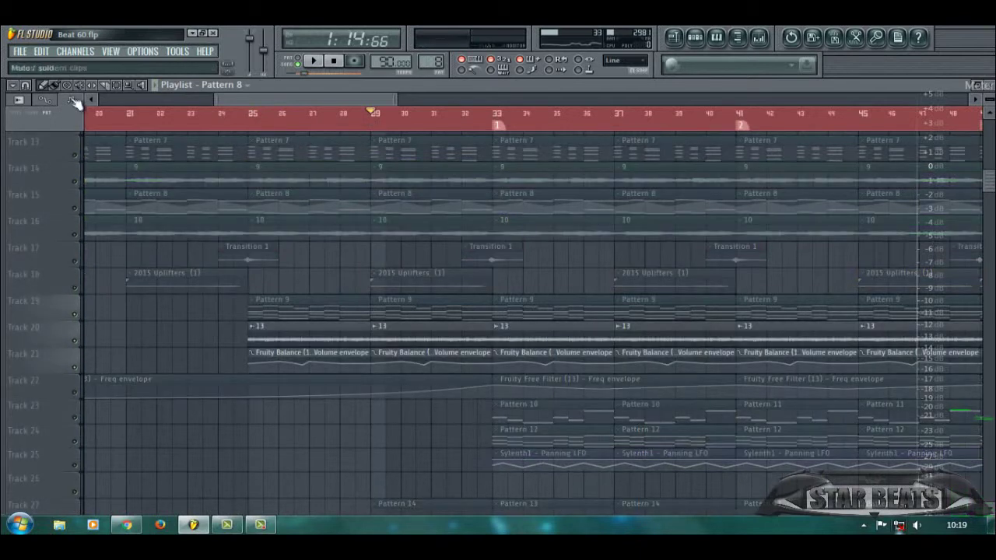
left_click(75, 392)
mouse_move(398, 330)
left_mouse_down()
mouse_move(356, 336)
mouse_move(412, 304)
left_mouse_up()
key("space")
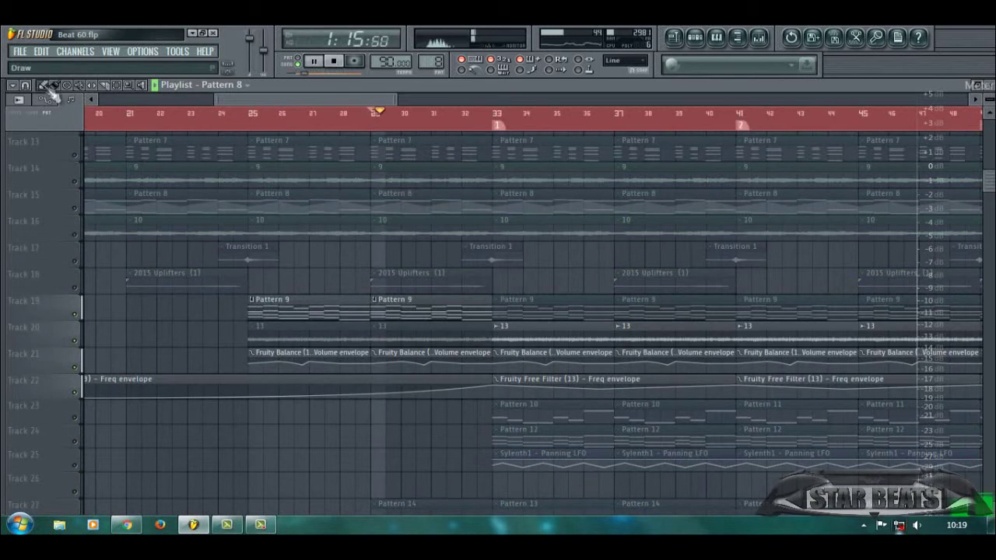
Open Pattern 9's Serum notes in the piano roll and select mixer track 13.
double_click(434, 306)
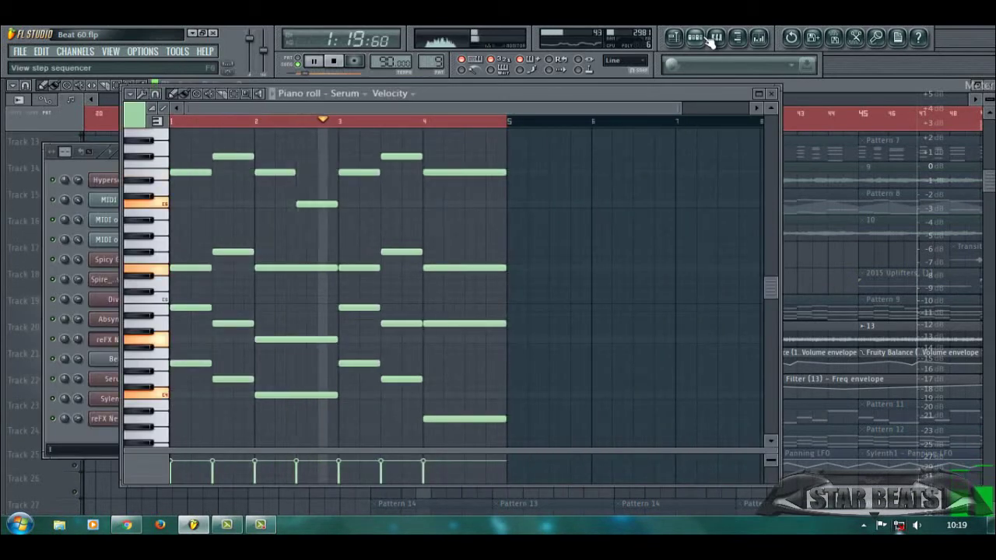
left_click(758, 38)
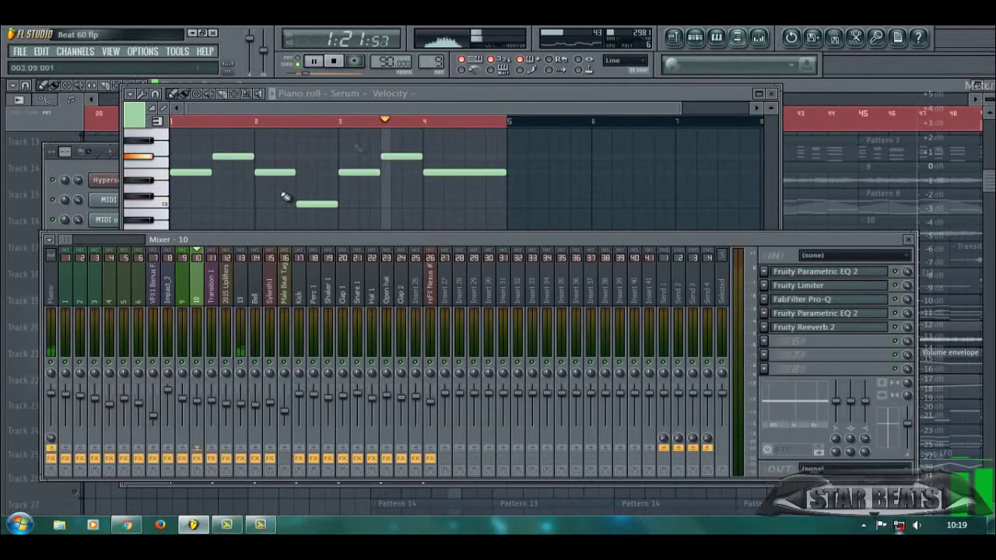
left_click(244, 297)
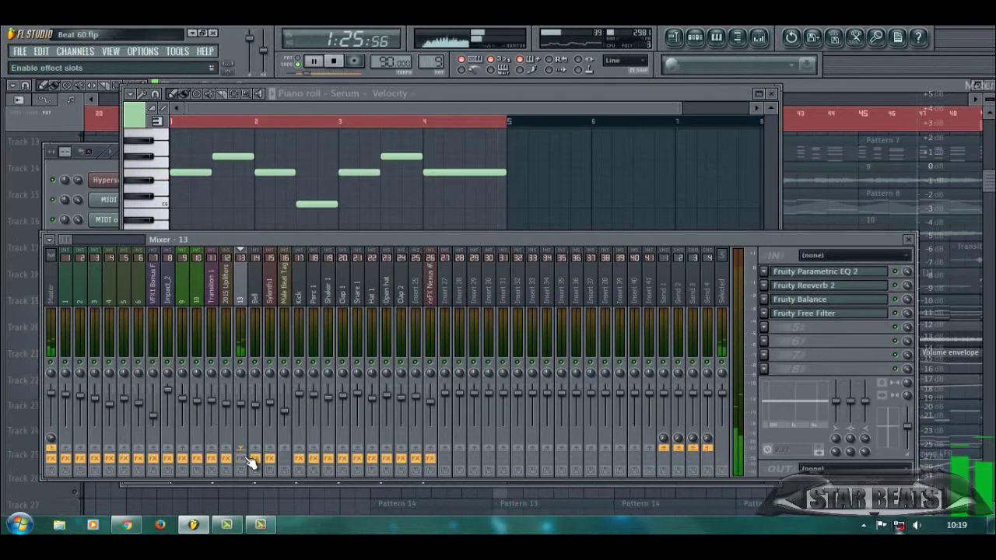
View mixer track 13's Fruity Parametric EQ 2, Fruity Balance and Fruity Free Filter settings one after another.
left_click(838, 272)
left_click(836, 274)
left_click(825, 299)
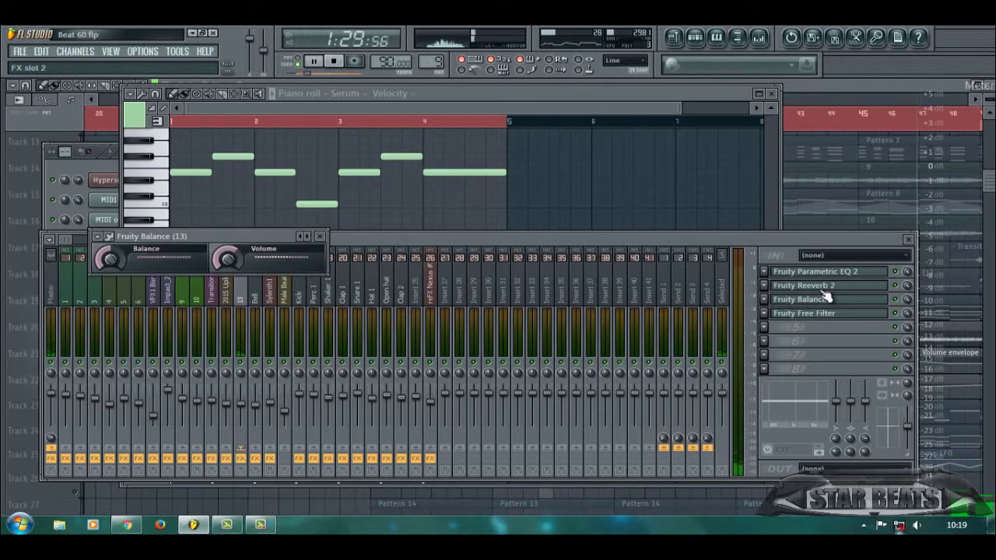
left_click(825, 298)
left_click(821, 314)
left_click(821, 313)
Back in the playlist, play from bar 29 with the first two Pattern 9 clips muted and the 13 clips unmuted instead.
left_click(674, 39)
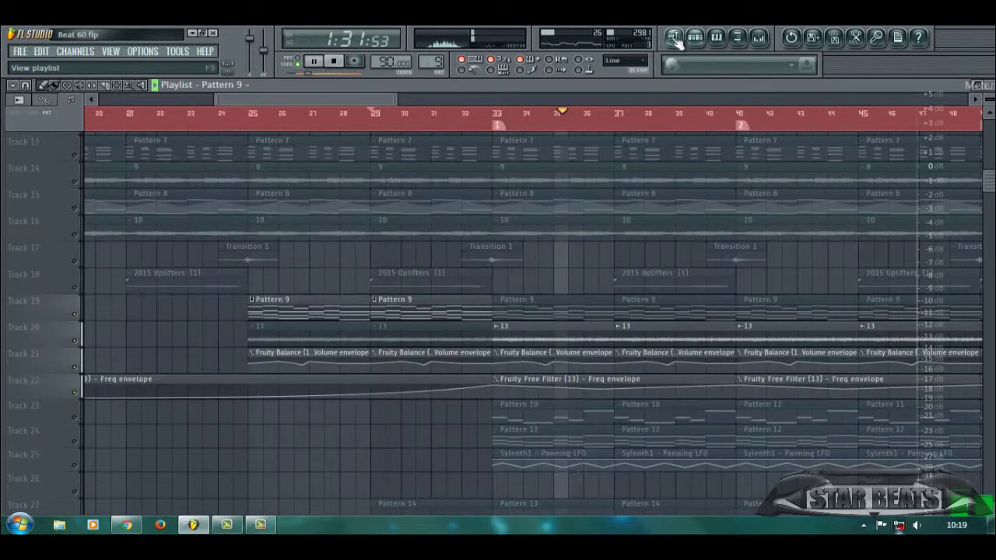
key("space")
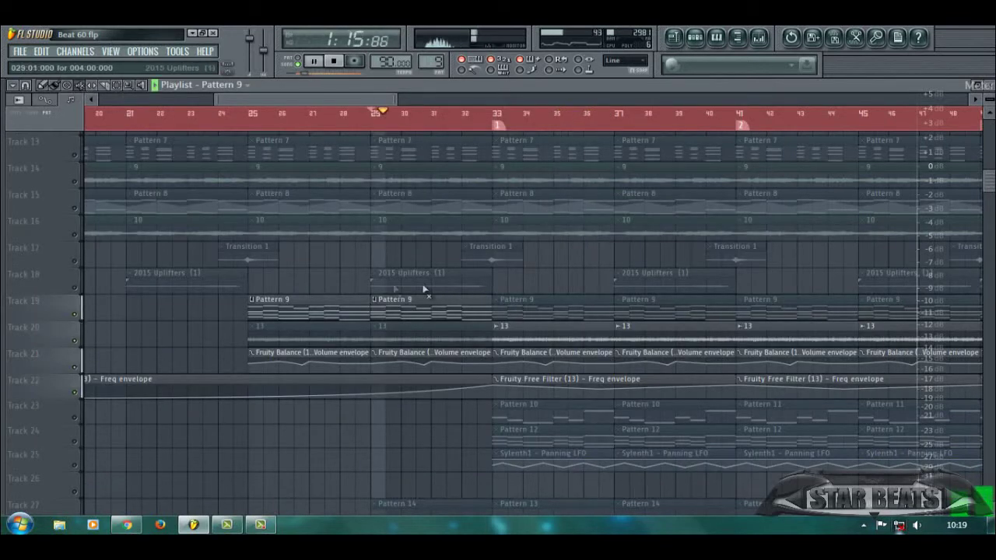
key("space")
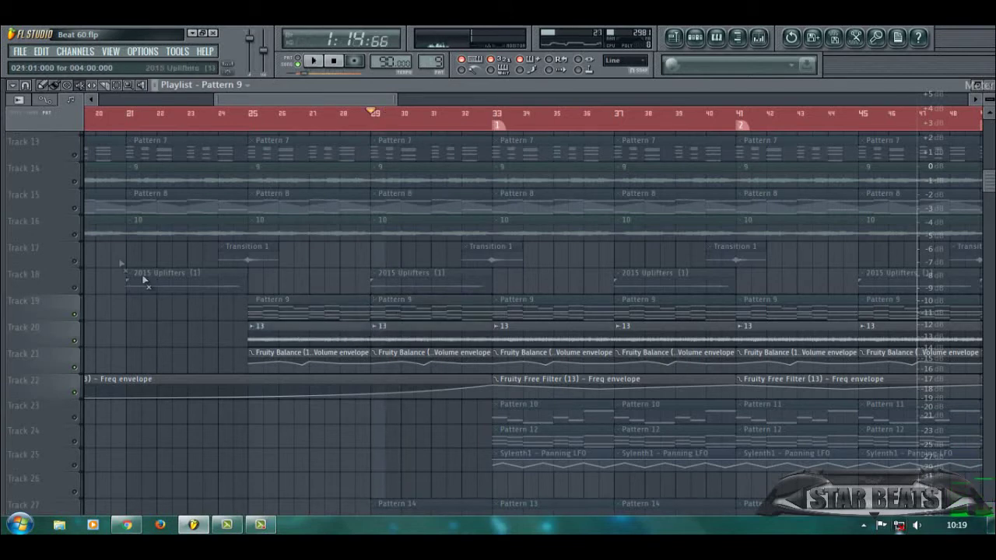
scroll(113, 320, "down", 2)
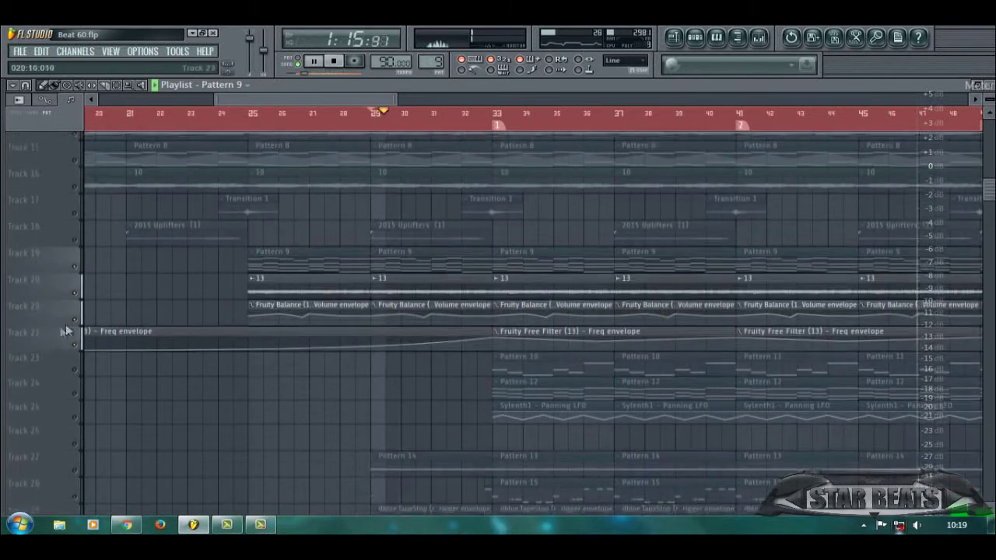
key("space")
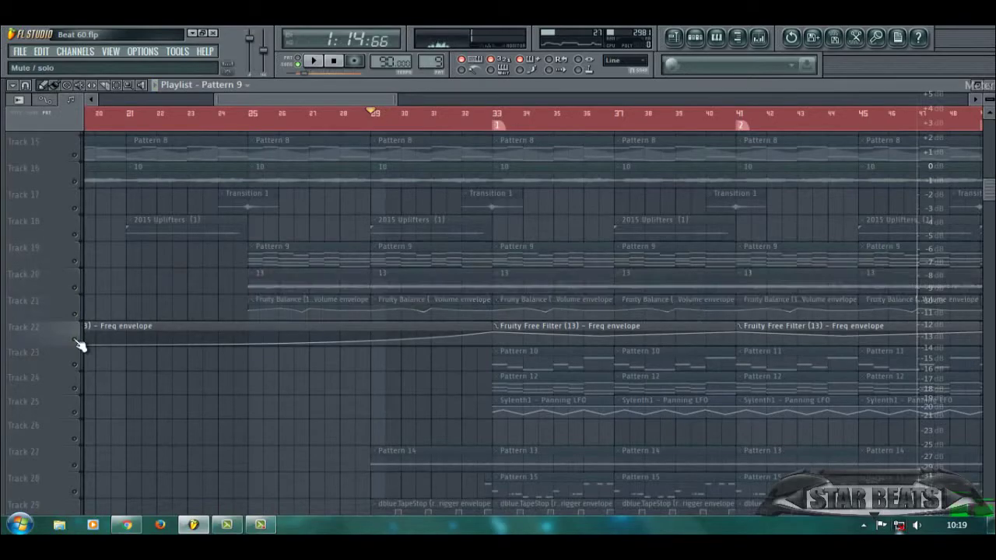
Take Tracks 19 to 22 out of solo and play all the unmuted tracks from bar 32.
key("space")
left_click(462, 125)
scroll(285, 291, "down", 4)
scroll(342, 320, "down", 2)
scroll(408, 333, "up", 4)
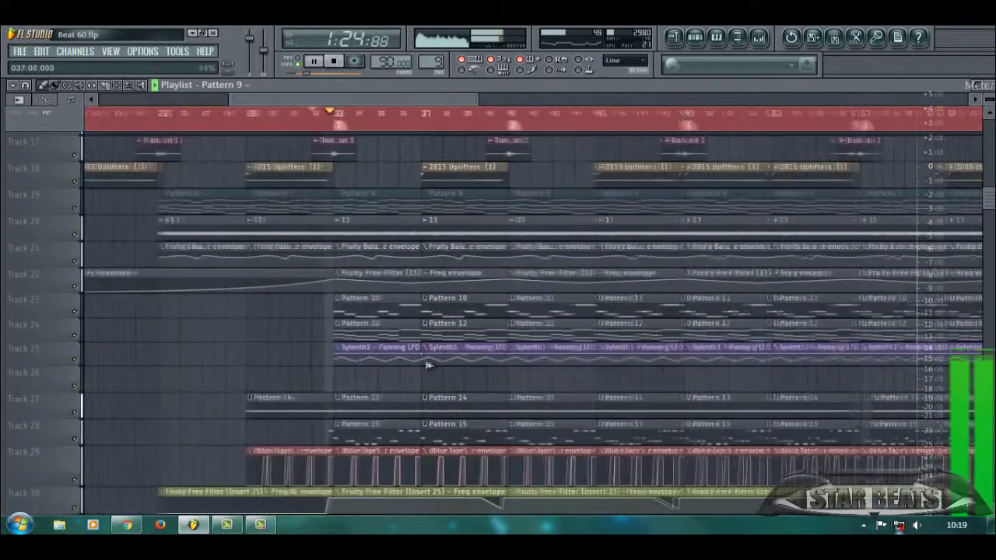
scroll(333, 350, "down", 2)
scroll(377, 345, "up", 1)
scroll(375, 342, "down", 1)
scroll(374, 341, "up", 1)
key("space")
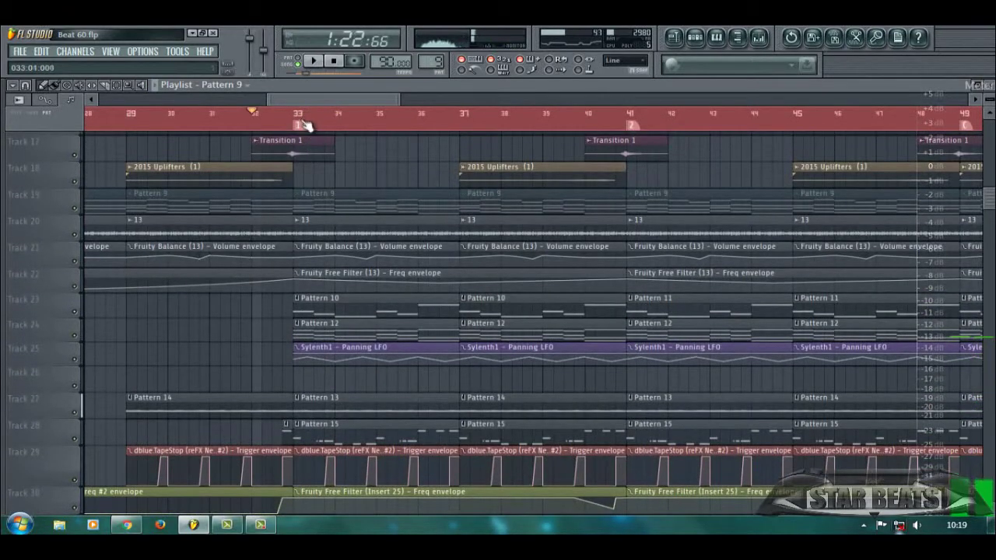
Solo Track 23, play it from bar 33 and open its Pattern 10 notes in the piano roll.
right_click(75, 311)
key("space")
double_click(356, 312)
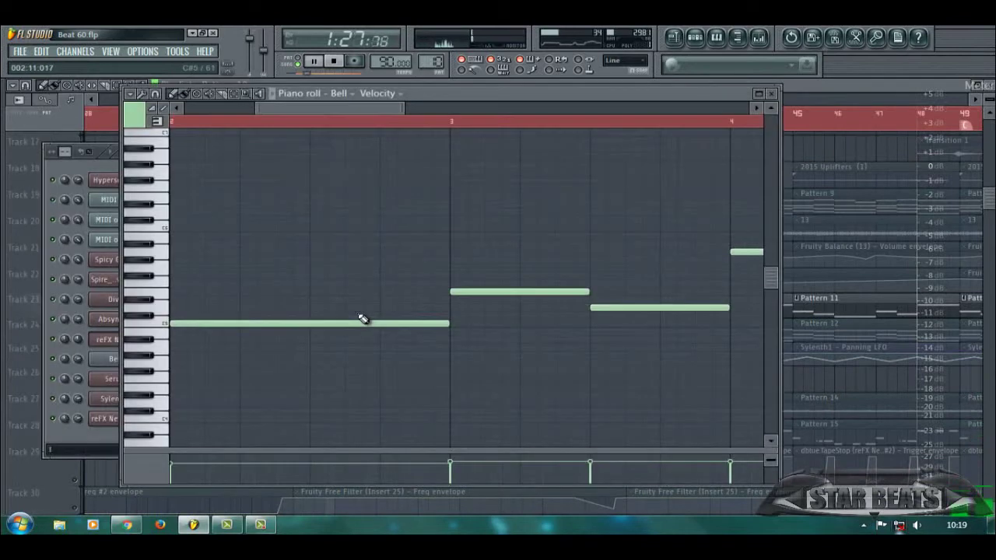
Show Pattern 10's channels, open the Bell channel's sample settings and stop playback.
left_click(696, 40)
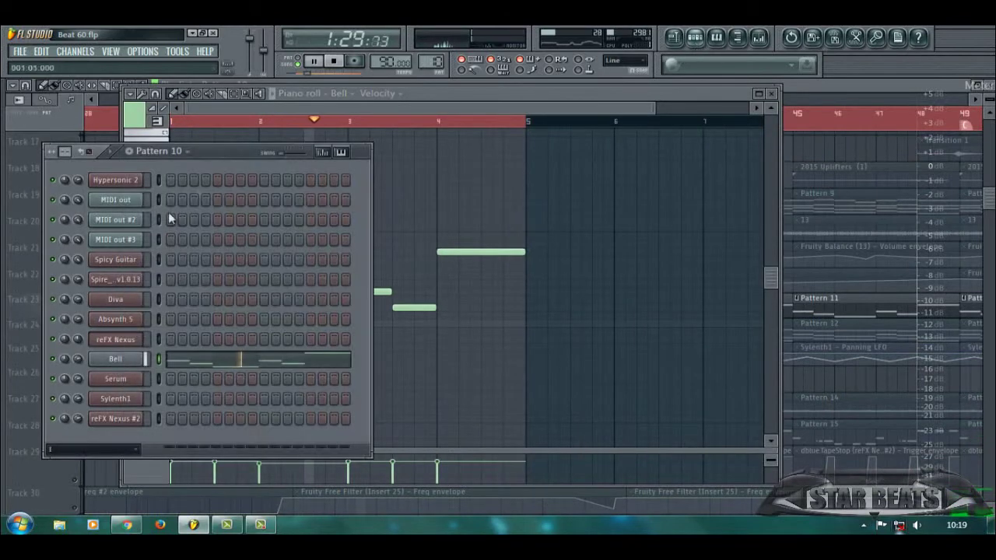
left_click(116, 360)
key("space")
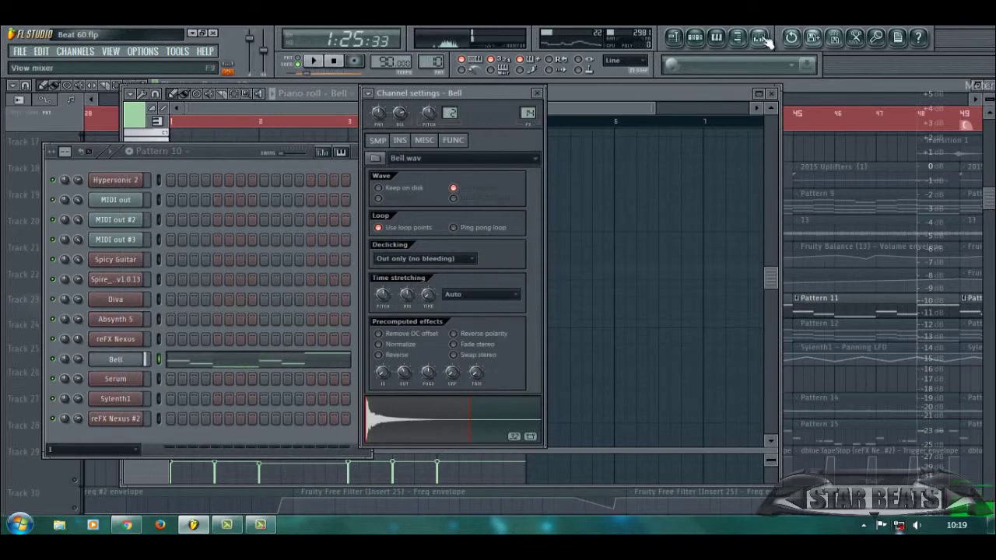
View the Fruity Parametric EQ 2 and Fruity Reeverb 2 on the Bell mixer track, finishing back in the playlist.
left_click(760, 38)
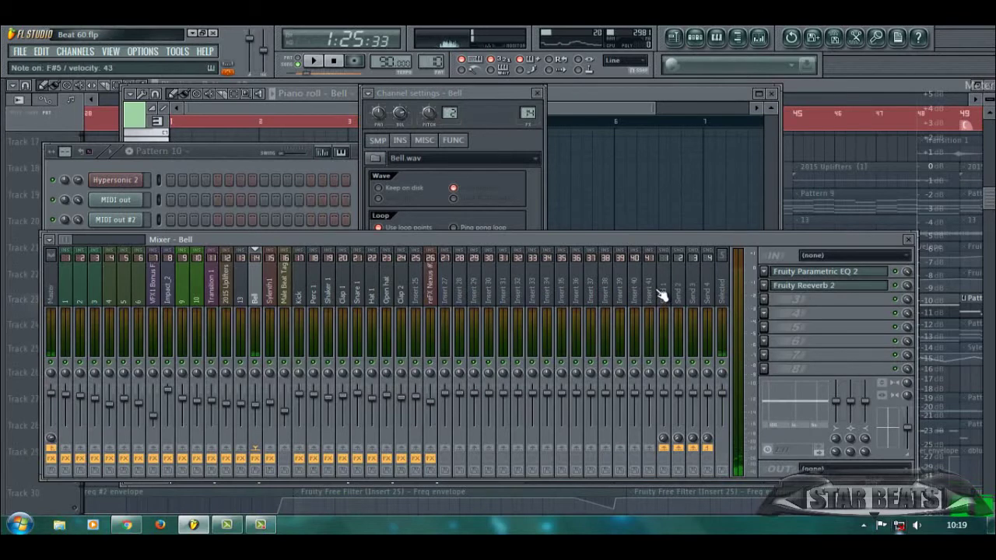
left_click(805, 274)
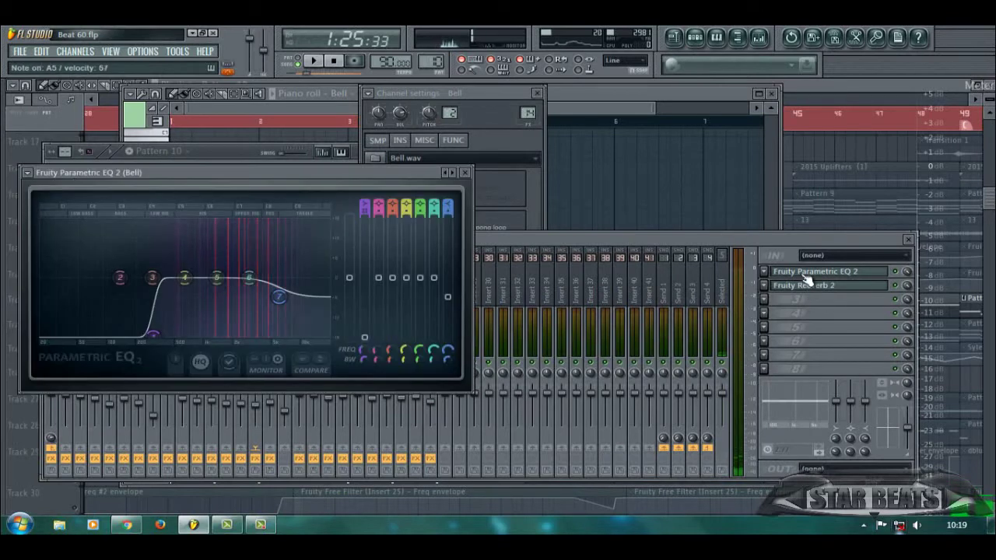
left_click(806, 276)
left_click(807, 283)
left_click(806, 283)
left_click(657, 121)
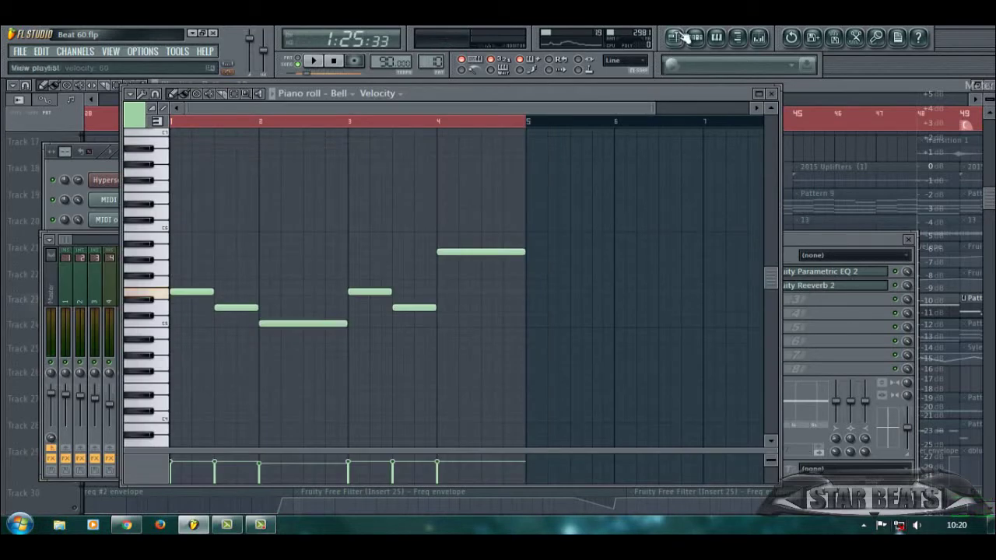
left_click(677, 37)
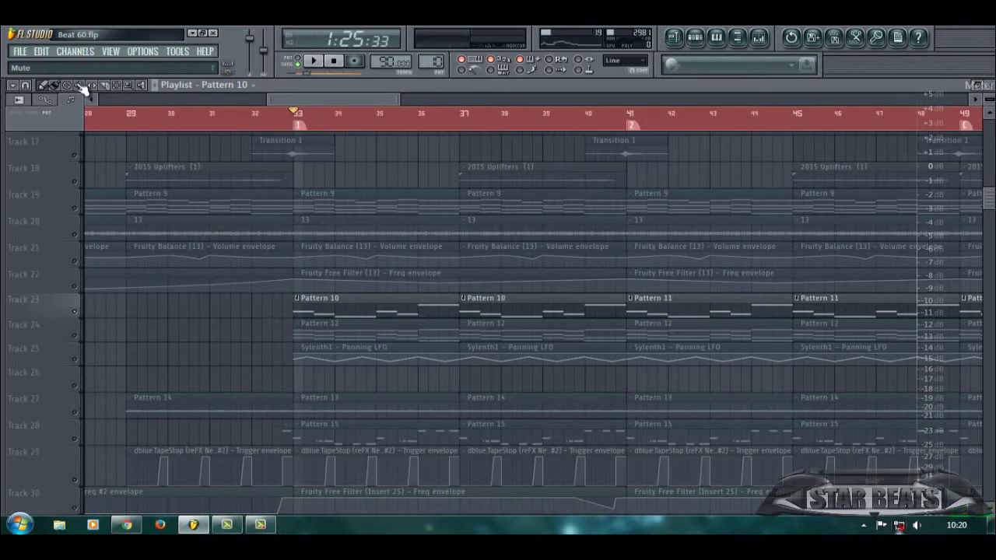
Replace the Track 23 solo with Track 24, play Pattern 12 from bar 33 and add Track 25's Sylenth1 panning LFO.
right_click(78, 337)
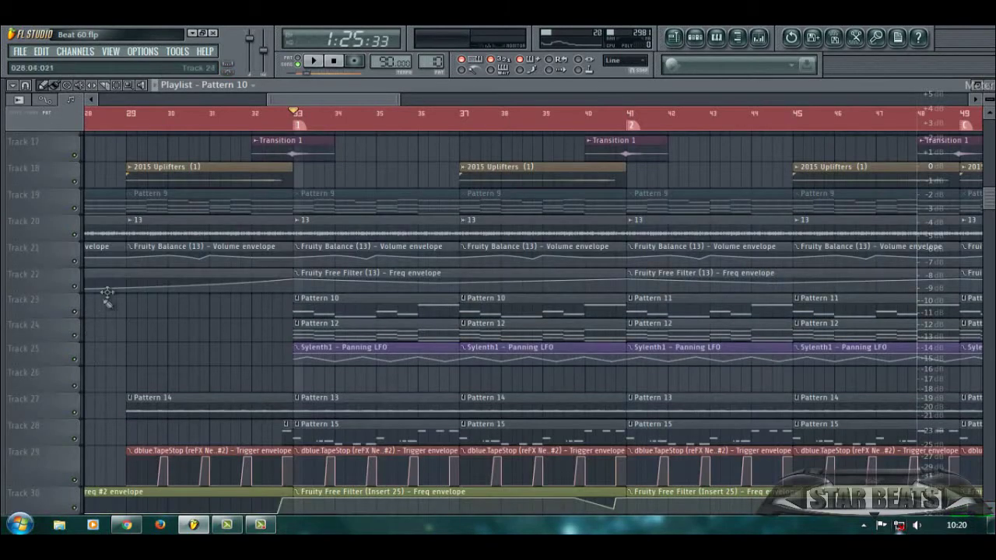
right_click(76, 337)
scroll(367, 283, "down", 3)
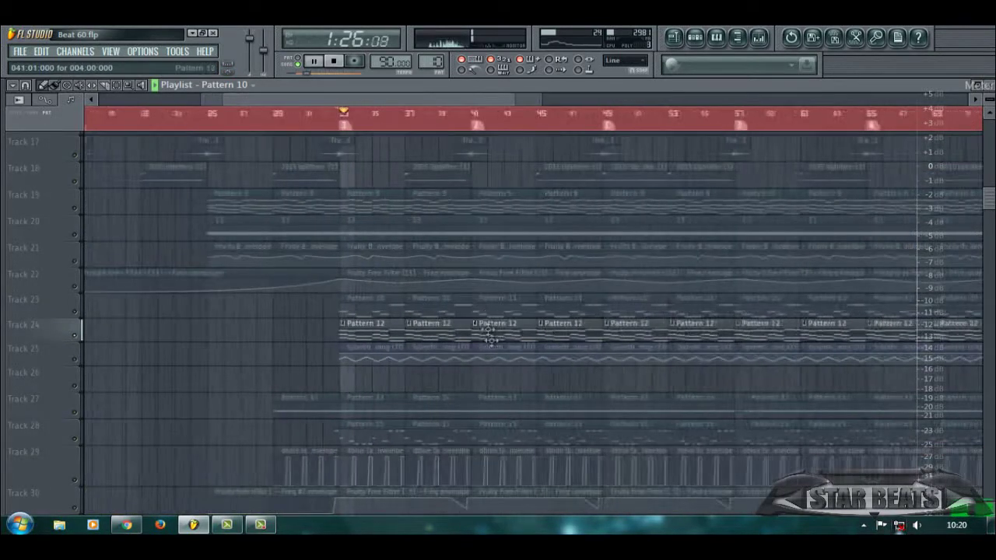
scroll(496, 319, "up", 3)
left_click(170, 330)
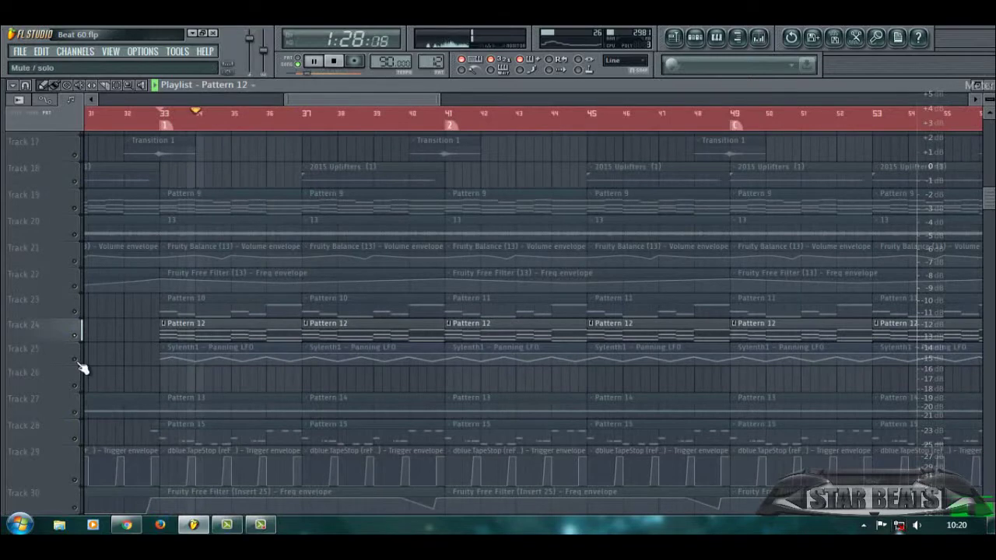
right_click(77, 363)
Show Pattern 12's channels and view the Sylenth1 plugin, closing it again to return to the playlist.
left_click(694, 37)
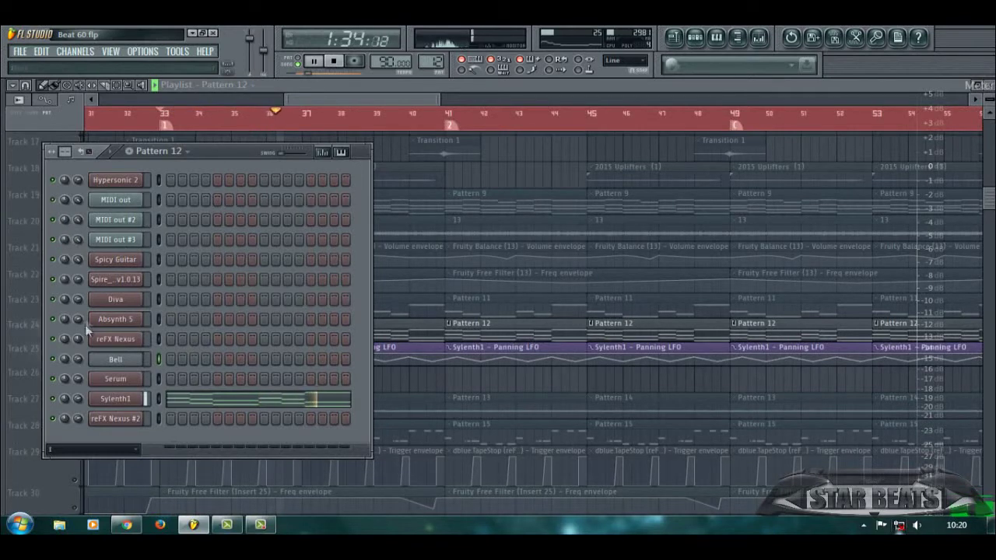
left_click(116, 398)
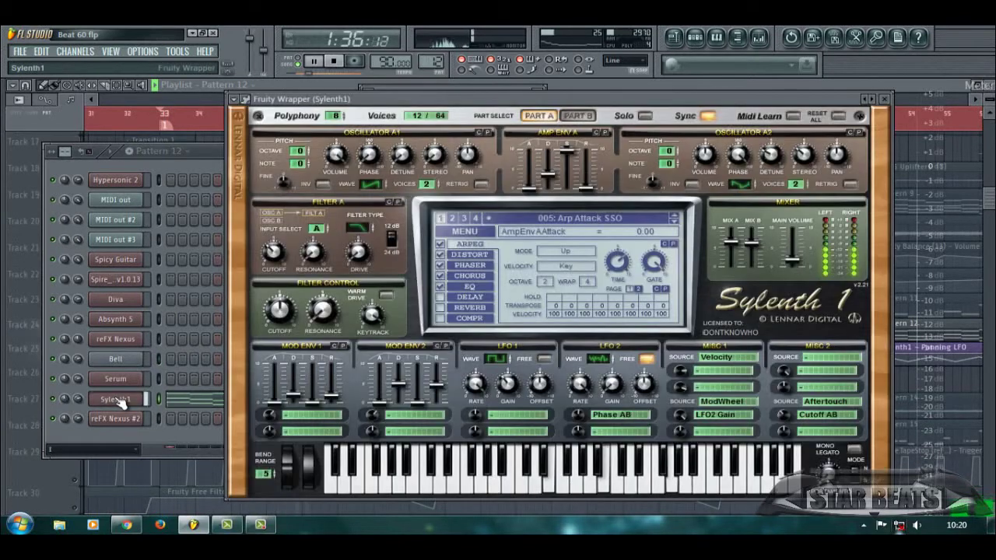
left_click(116, 399)
left_click(335, 93)
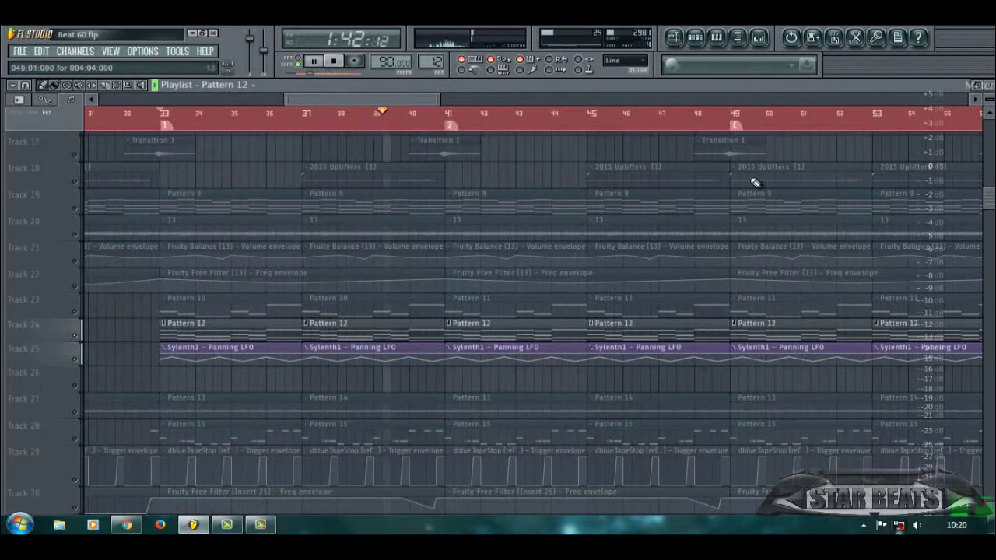
View the effects in the first two slots of the selected mixer track, then stop playback in the playlist.
left_click(758, 37)
left_click(824, 272)
left_click(825, 285)
left_click(825, 286)
left_click(332, 95)
key("space")
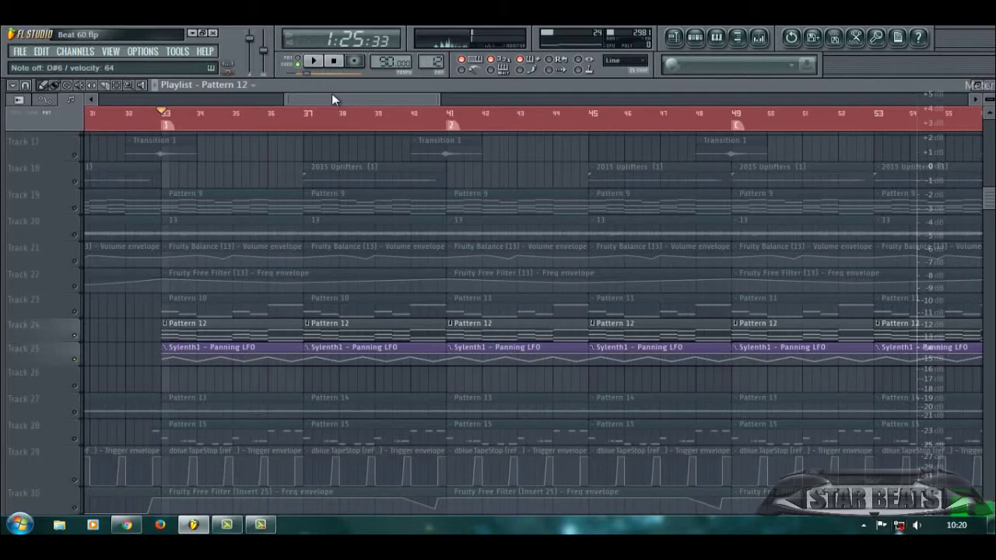
Take Tracks 24 and 25 out of solo, then solo Track 27 and play it briefly from bar 33.
scroll(77, 369, "down", 5)
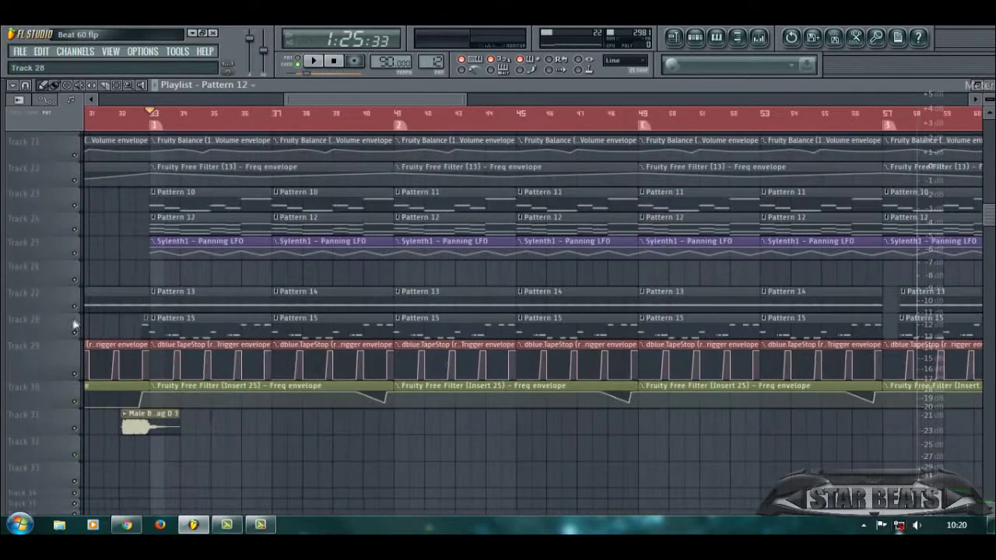
right_click(75, 316)
left_click(71, 309)
right_click(75, 307)
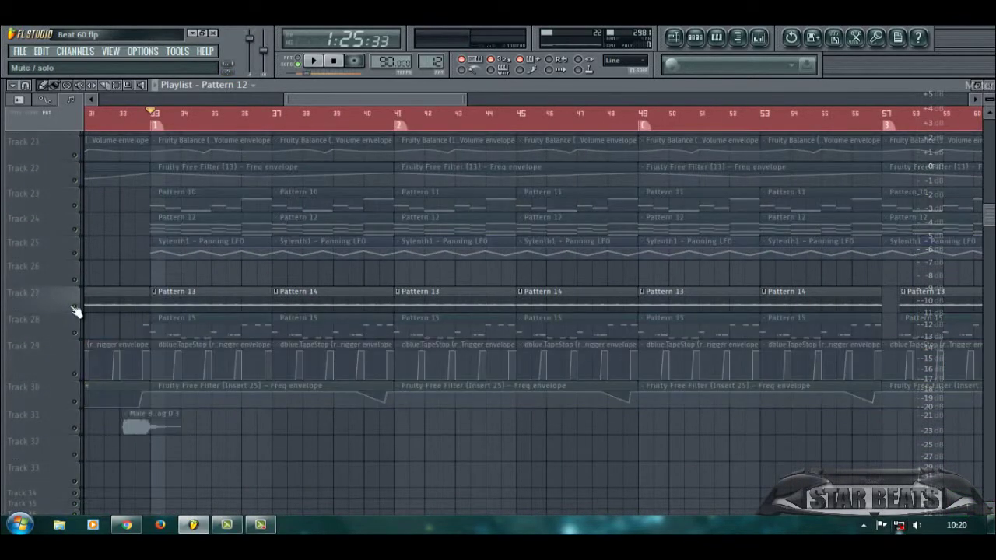
key("space")
scroll(75, 308, "down", 2)
key("space")
scroll(77, 310, "down", 5)
scroll(311, 339, "up", 4)
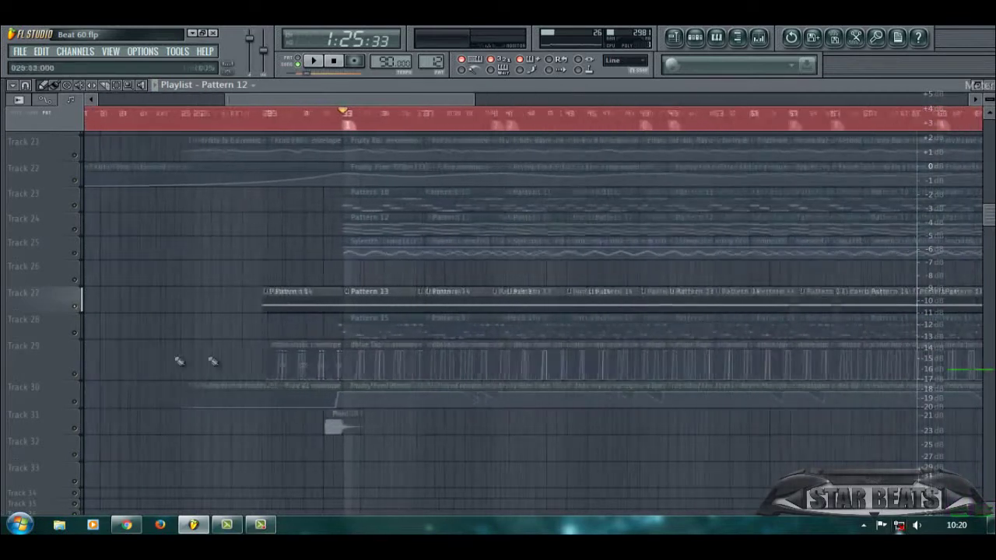
Add Tracks 29 and 30 to the soloed Track 27, play from bar 33 and select the Pattern 13 clip.
left_click(75, 374)
left_click(74, 402)
key("space")
scroll(335, 360, "up", 3)
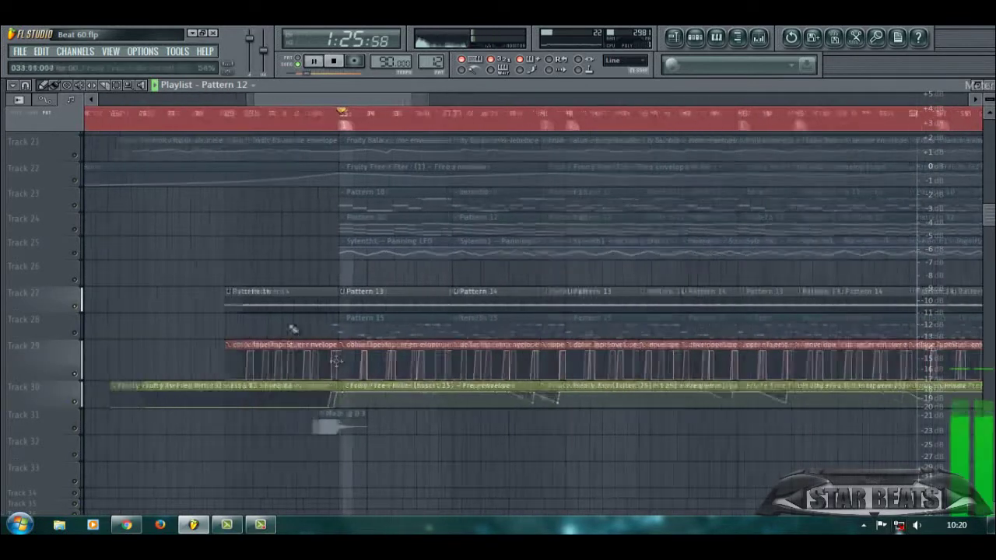
left_click(382, 308)
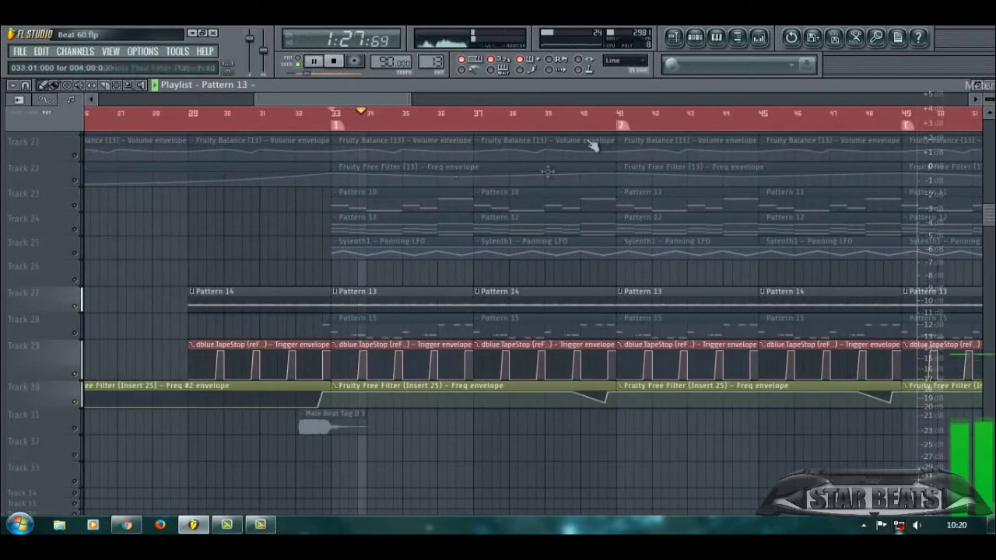
Stop playback and go through the sample settings of Pattern 13's drum channels, including Perc 1, Clap 1, Open hat and Clap 2.
key("F6")
key("space")
left_click(120, 180)
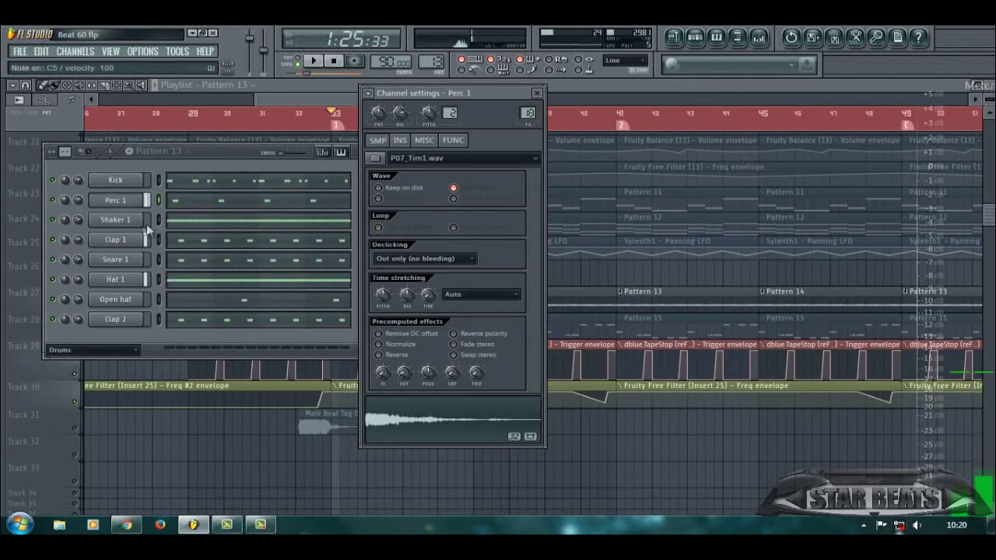
left_click(115, 219)
left_click_drag(253, 151, 248, 151)
left_click(109, 240)
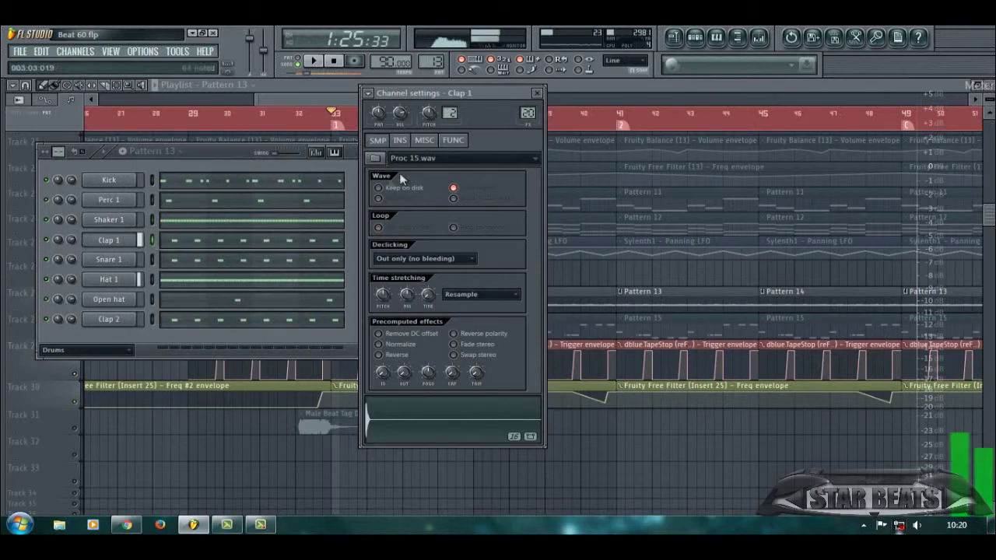
left_click(121, 280)
left_click(115, 298)
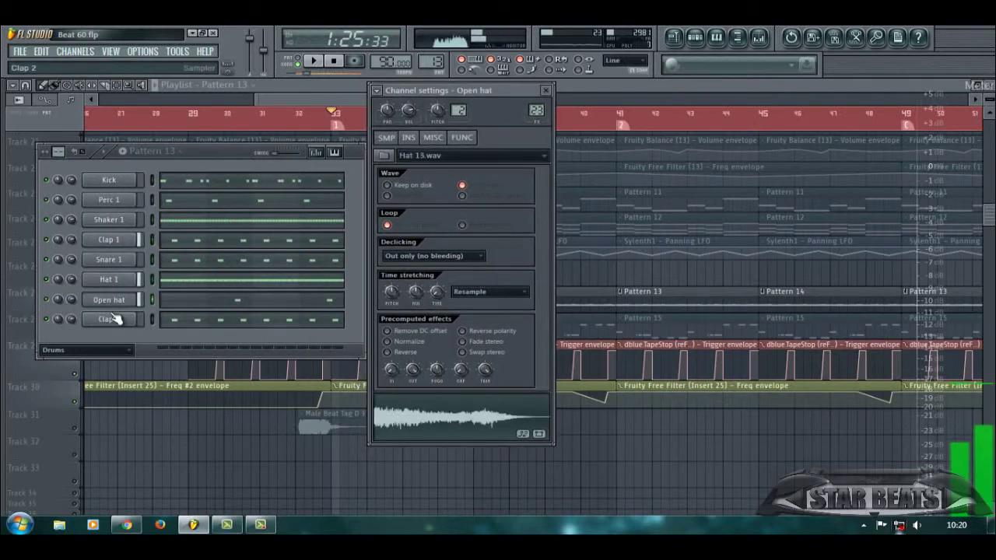
left_click(115, 319)
Play the soloed tracks from bar 33 and go through the mixer's drum tracks from Clap 2 back to Kick.
left_click(284, 106)
key("space")
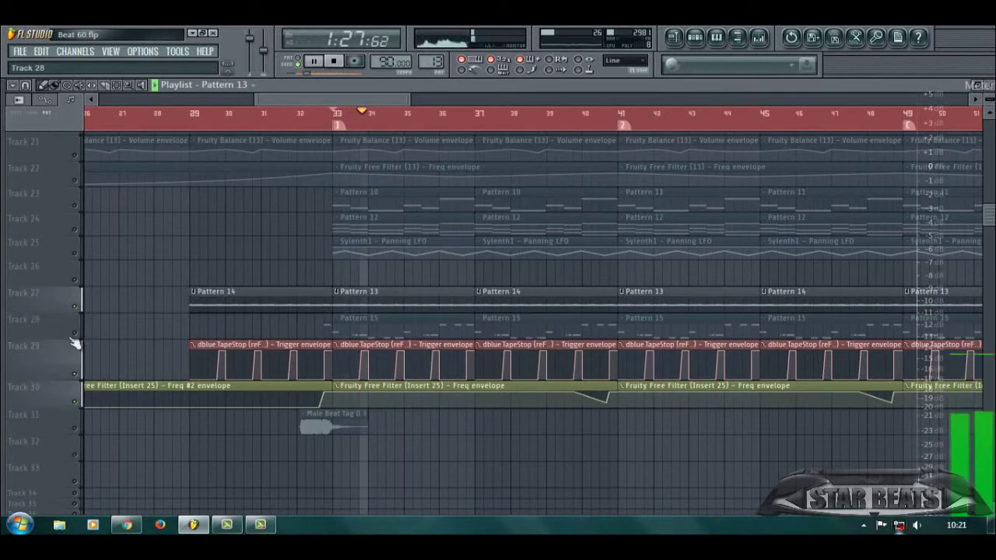
left_click(760, 39)
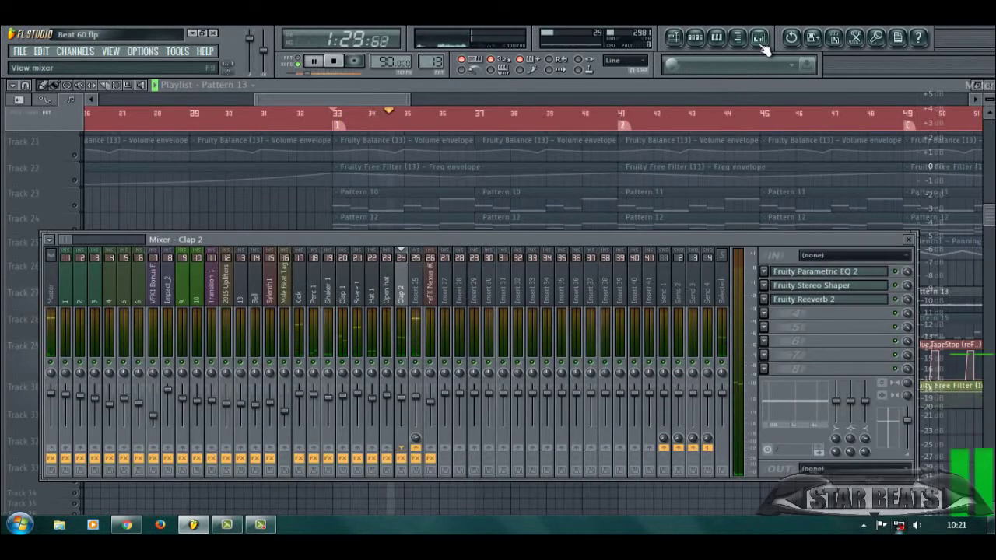
key("Right")
key("Left")
key("Left")
key("Left")
key("Left")
key("Left")
key("Left")
key("Left")
key("Left")
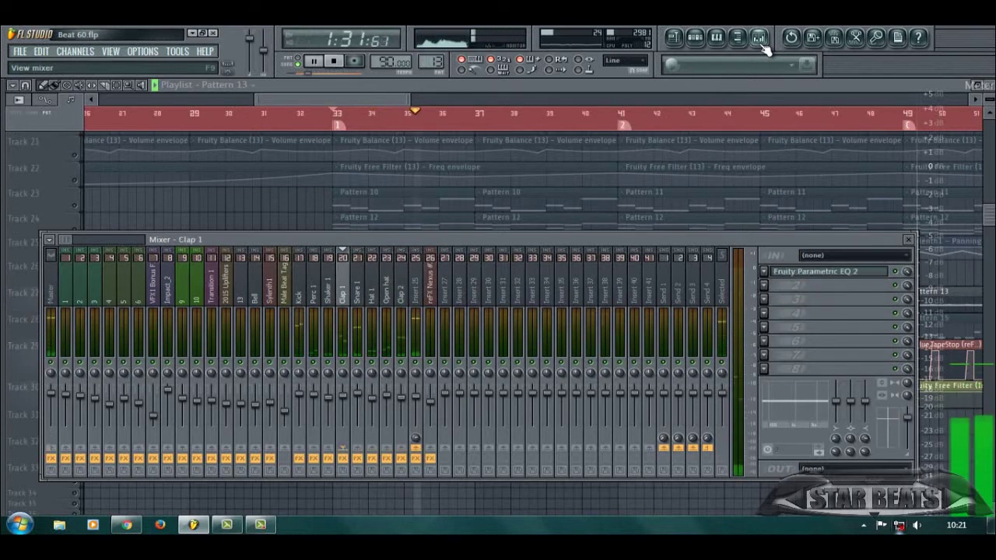
left_click(763, 45)
key("space")
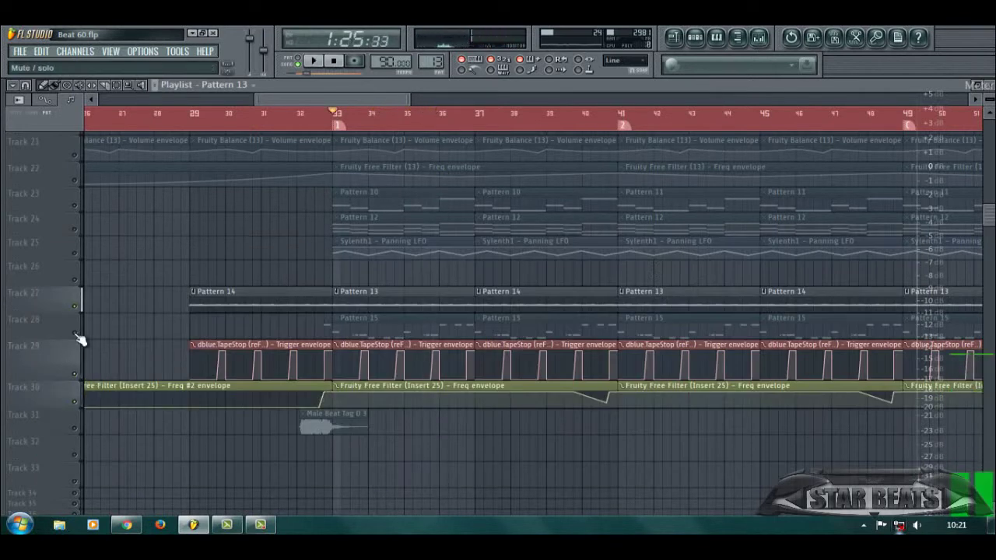
Solo Track 28 and, during playback, view Pattern 15's notes and its reFX Nexus #2 channel plugin.
right_click(77, 333)
double_click(316, 334)
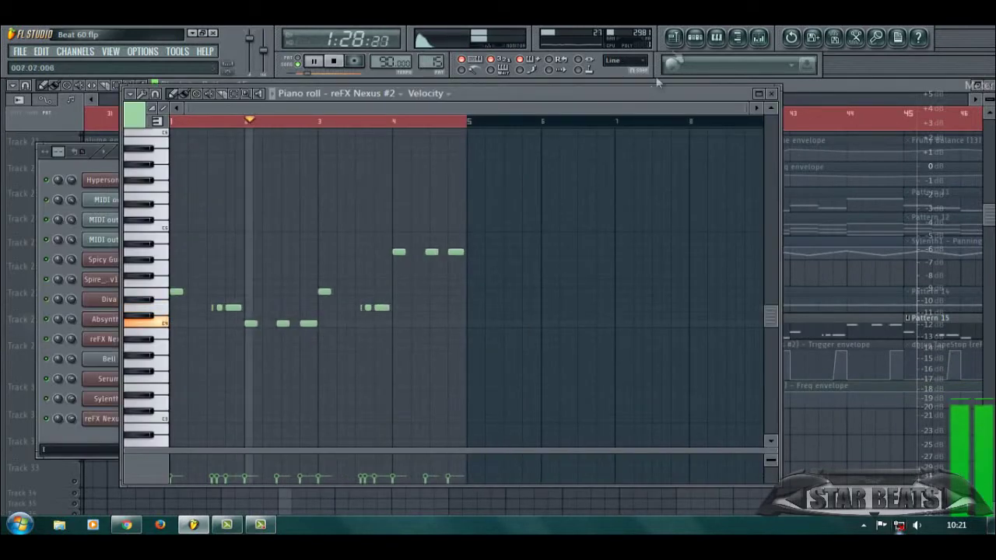
left_click(694, 37)
left_click(117, 420)
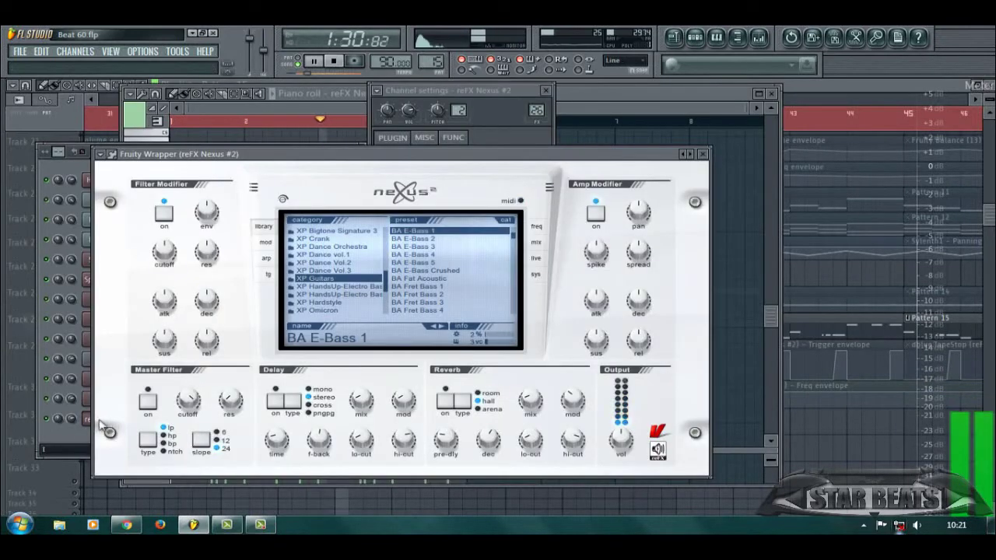
left_click(91, 423)
left_click(91, 424)
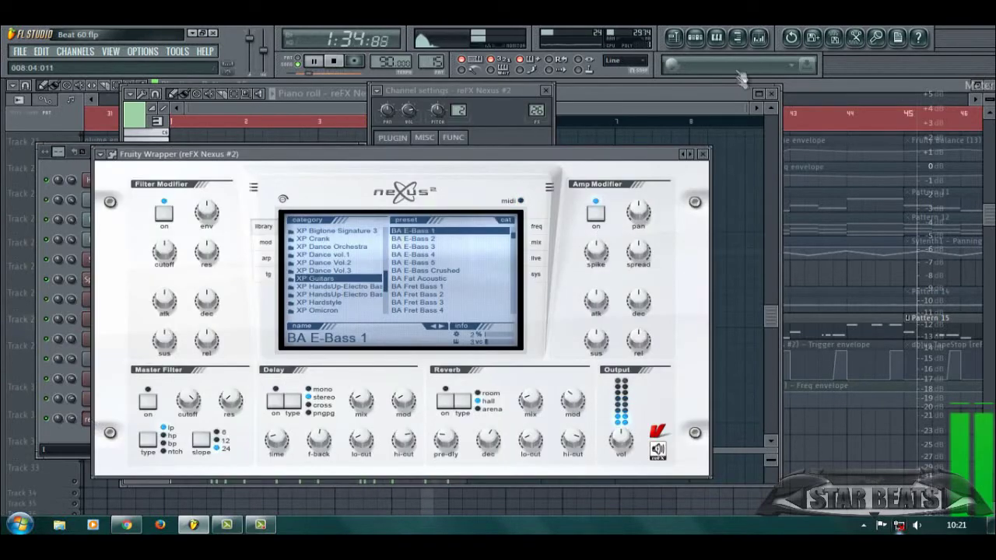
View the Maserati B72 Mono and Fruity Parametric EQ 2 effects on the reFX Nexus #2 mixer track.
left_click(759, 38)
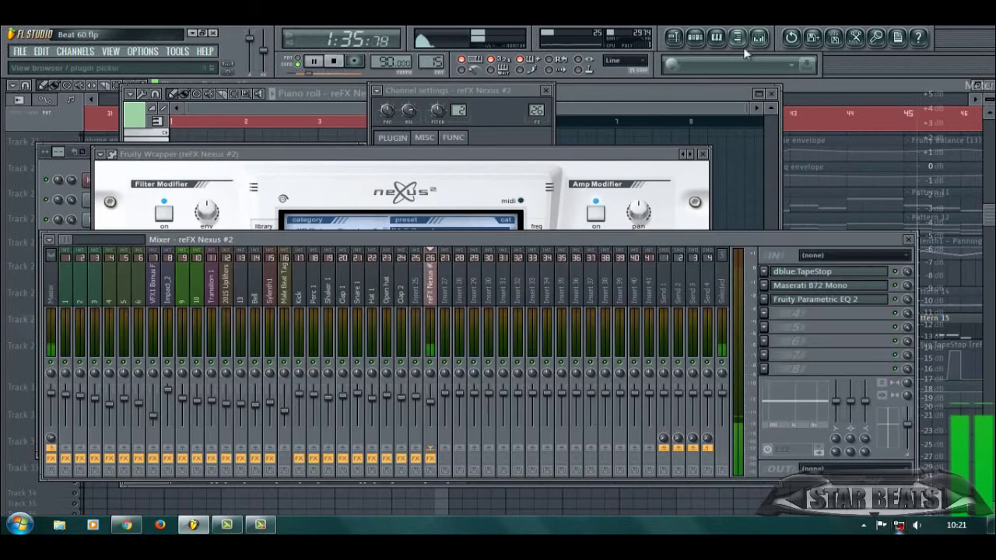
left_click(817, 286)
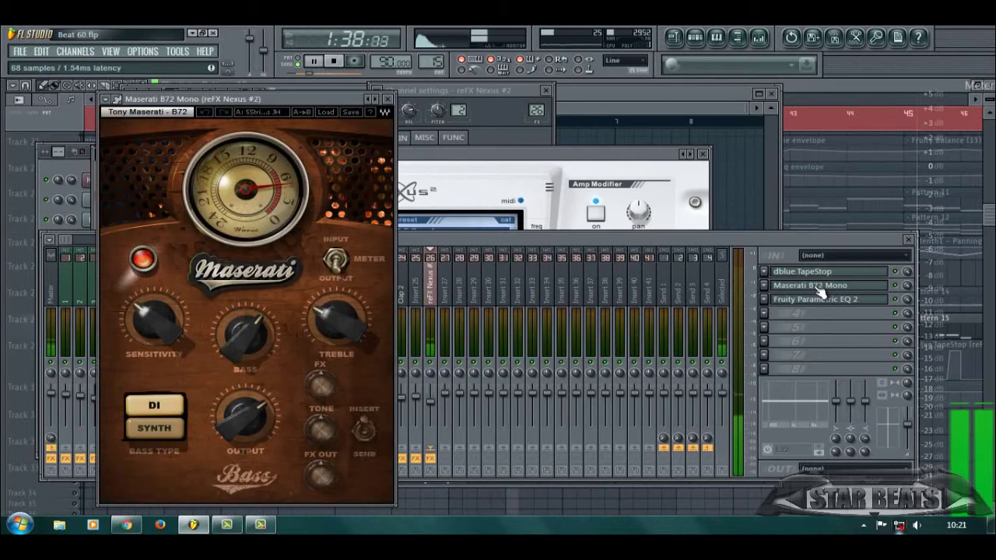
left_click(816, 287)
left_click(820, 301)
left_click(820, 301)
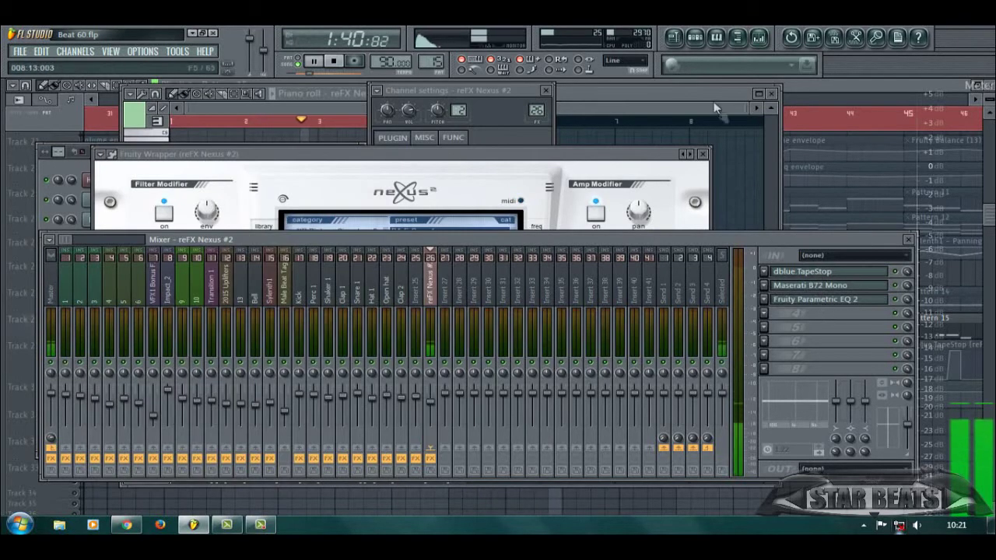
Return to the playlist, add Tracks 29 and 30 to the soloed Track 28, and play from bar 33.
left_click(679, 36)
key("space")
left_click(76, 375)
left_click(76, 403)
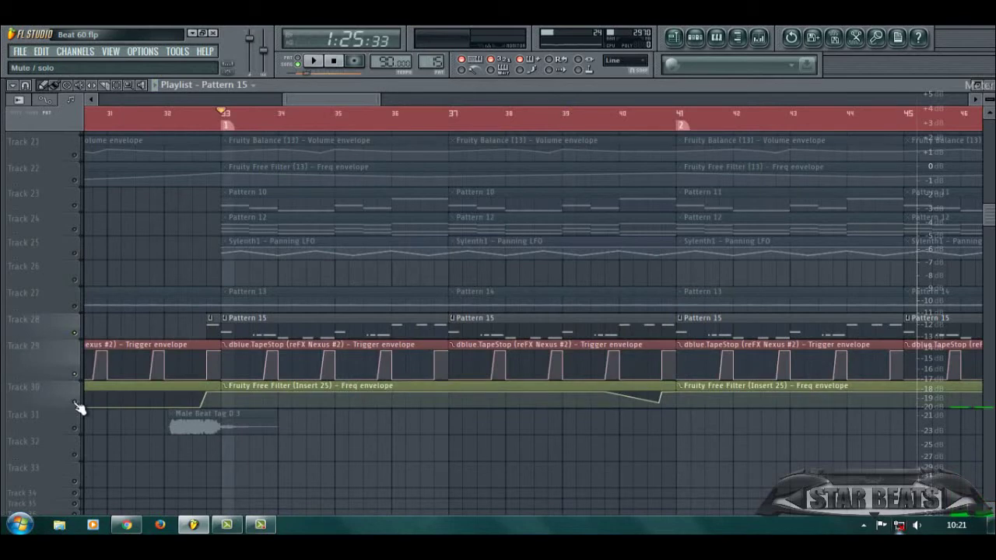
key("space")
scroll(275, 344, "up", 3)
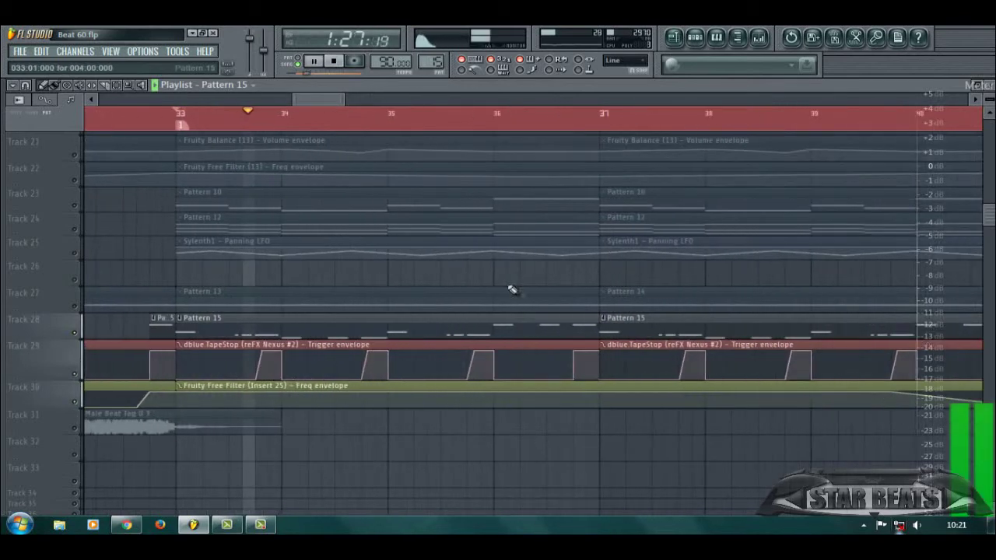
View the dblue TapeStop settings on the reFX Nexus #2 mixer track alongside its trigger envelope in the playlist.
left_click(763, 38)
left_click(818, 276)
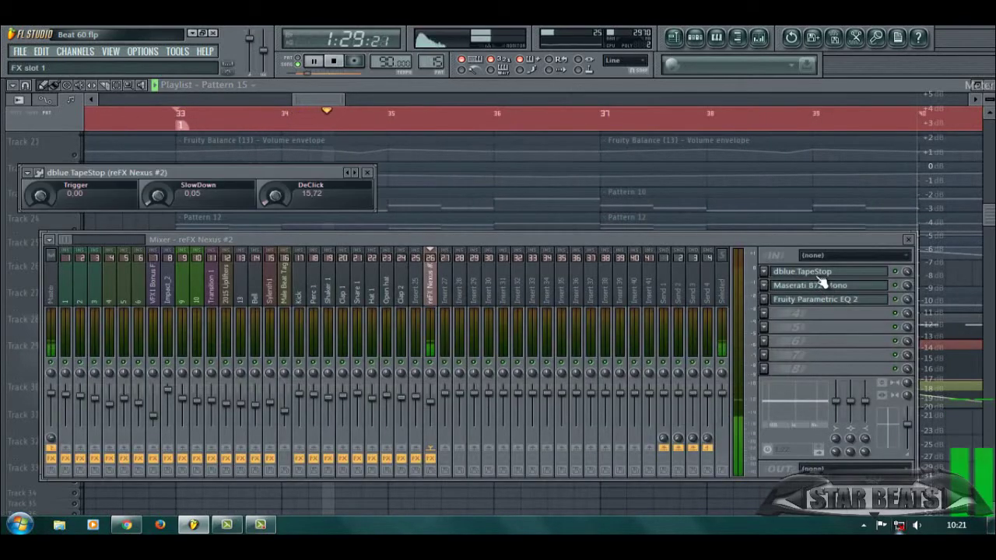
left_click_drag(293, 169, 409, 205)
left_click(916, 248)
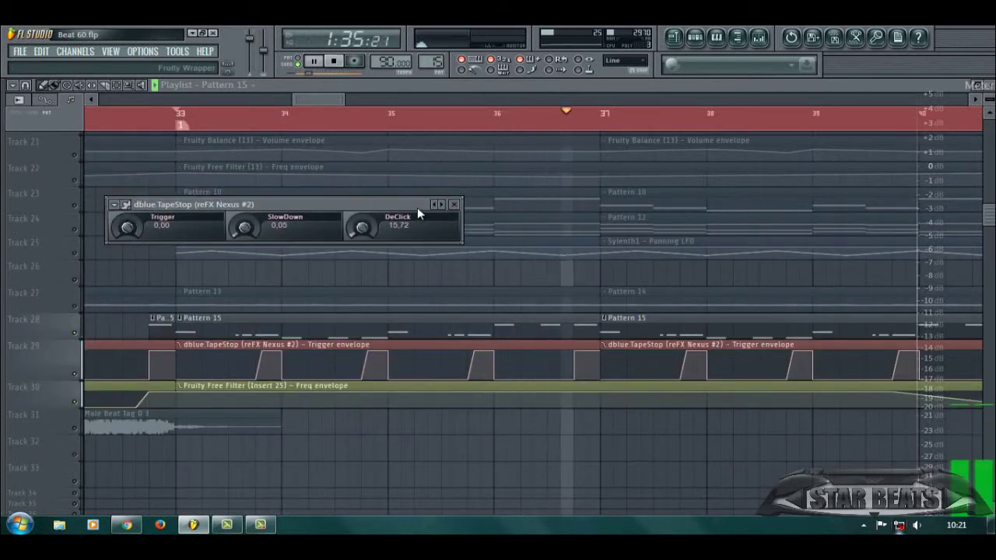
left_click(454, 204)
scroll(333, 328, "down", 3)
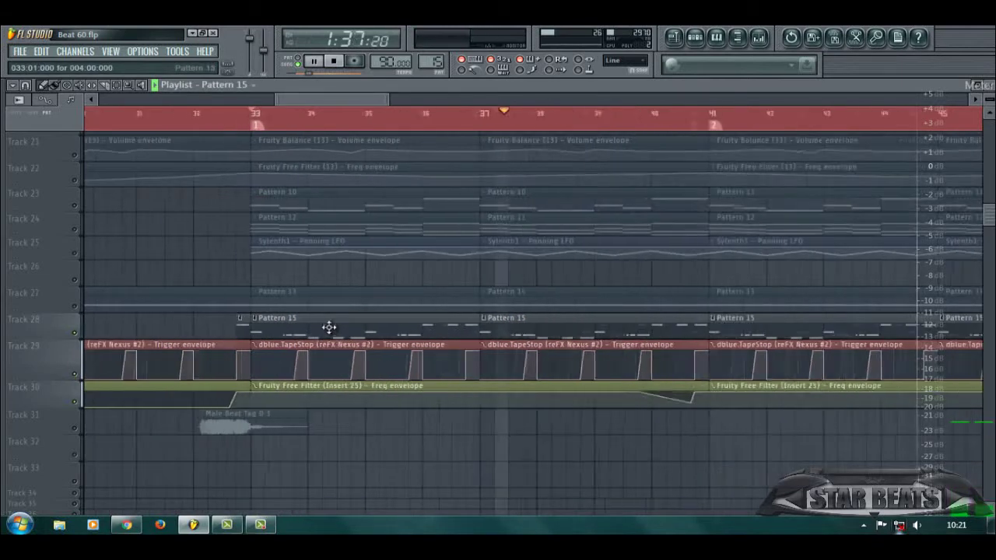
scroll(329, 327, "down", 1)
Add Track 31 with the Male Beat Tag clip to the audible tracks and play briefly from bar 33.
key("space")
left_click(75, 428)
key("space")
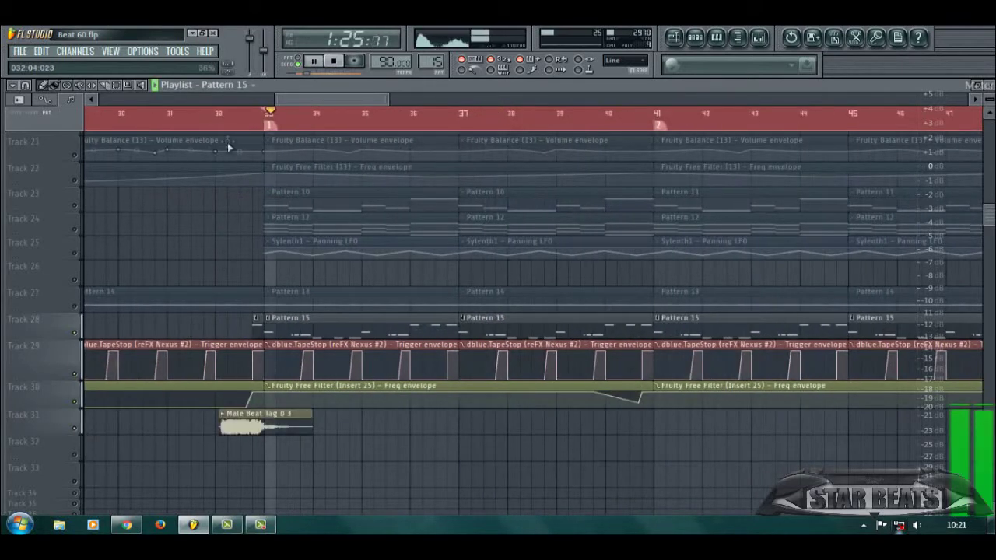
scroll(257, 128, "down", 2)
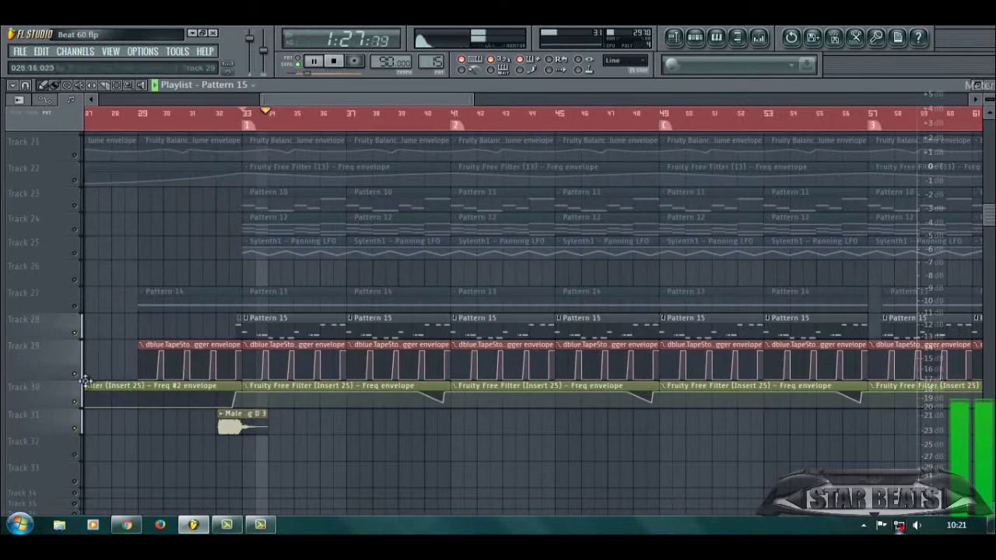
scroll(87, 377, "down", 1)
key("space")
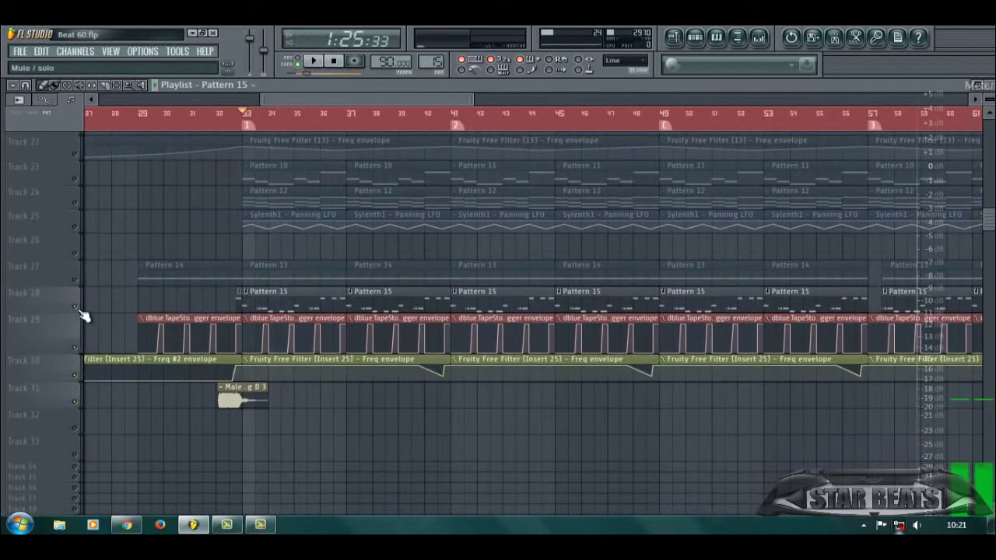
Take Track 28 out of solo so all playlist tracks are active, then select the Master track in the mixer.
right_click(77, 309)
right_click(77, 309)
scroll(86, 137, "down", 2)
scroll(285, 320, "down", 1)
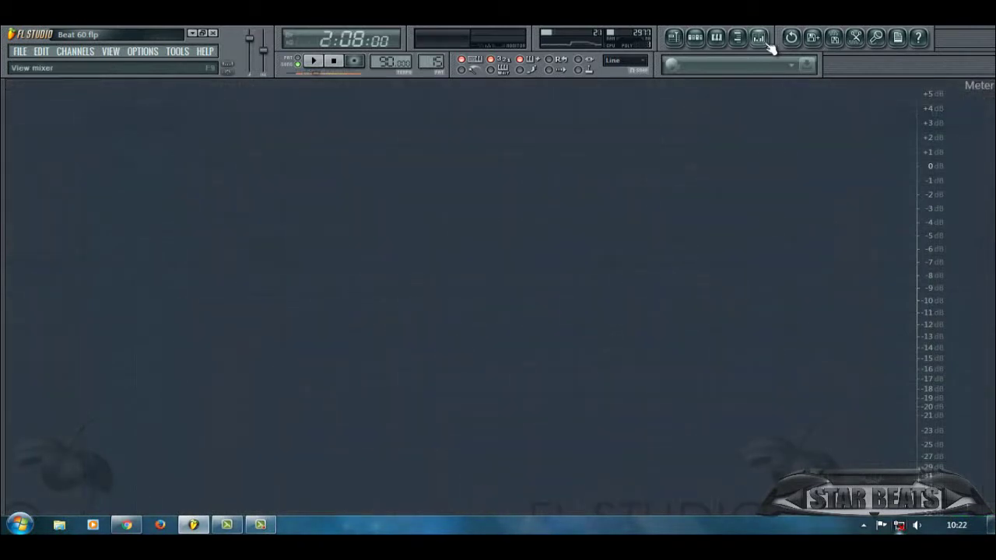
left_click(767, 43)
left_click(51, 277)
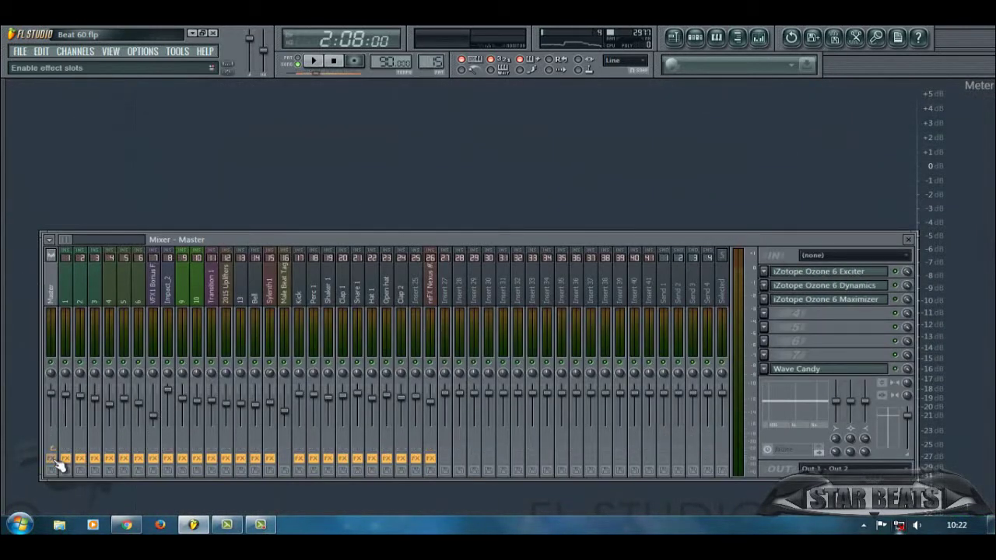
Play the full arrangement in the playlist from the marker at bar 49.
left_click(674, 37)
key("space")
scroll(424, 346, "down", 5)
scroll(427, 350, "up", 2)
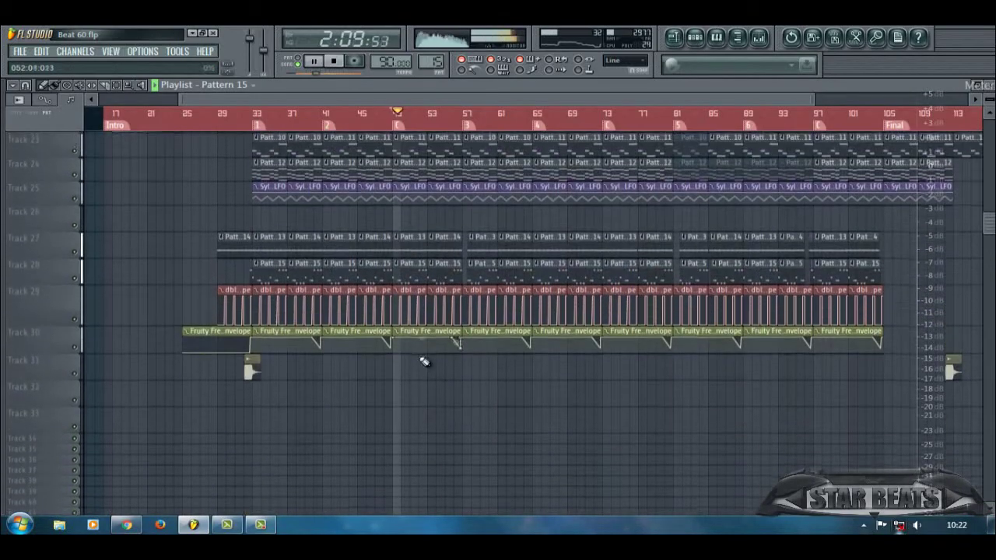
View the iZotope Ozone 6 Exciter settings on the Master track without loading a preset.
left_click(674, 38)
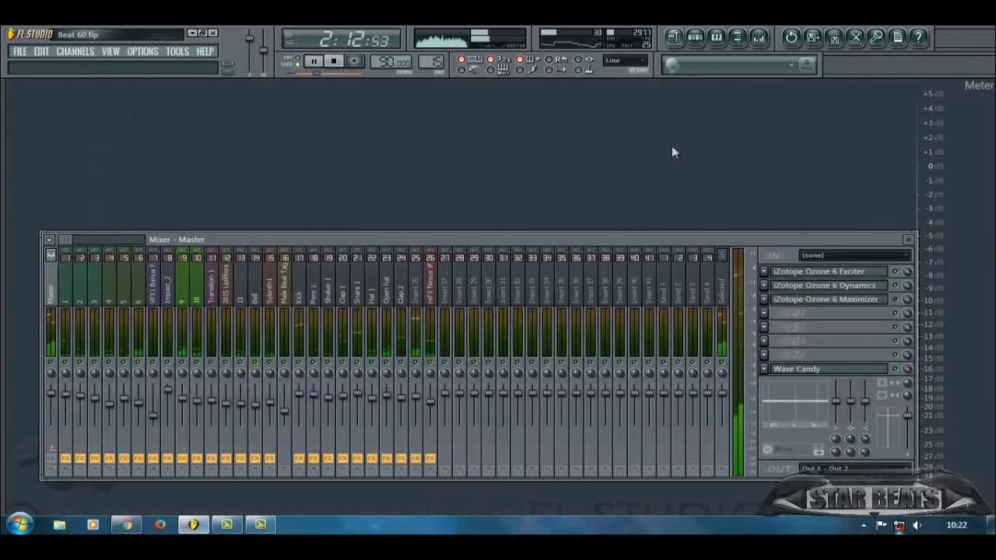
left_click(811, 274)
left_click(578, 393)
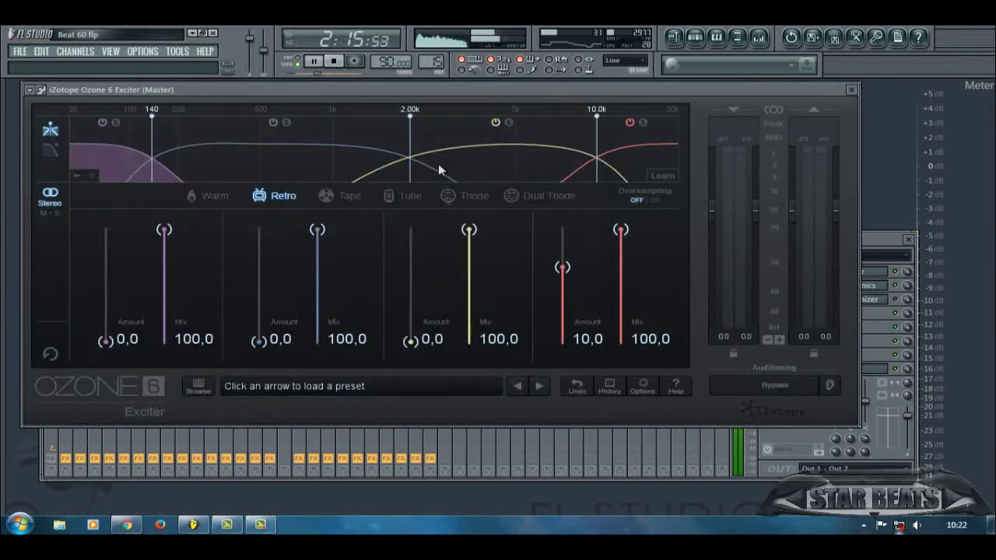
left_click_drag(413, 91, 433, 102)
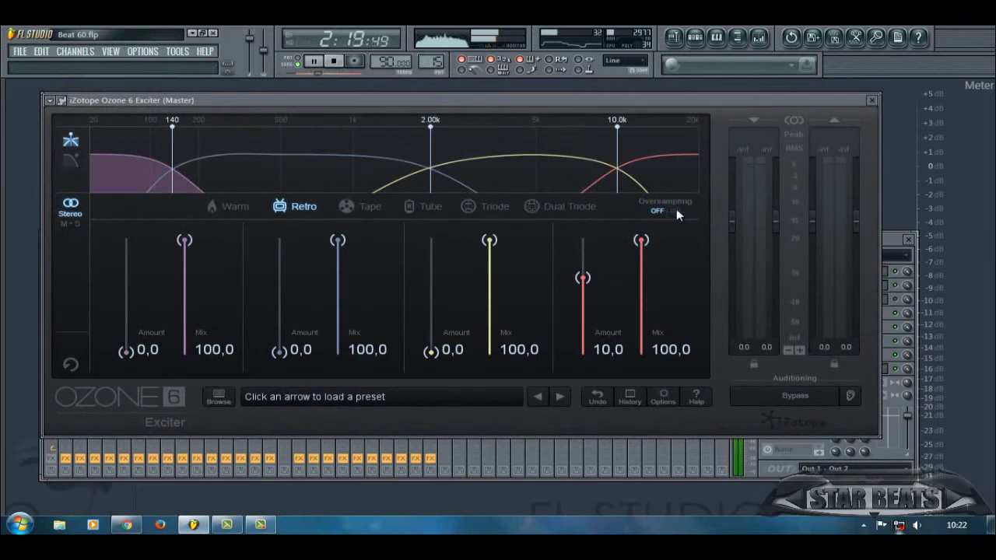
left_click(872, 100)
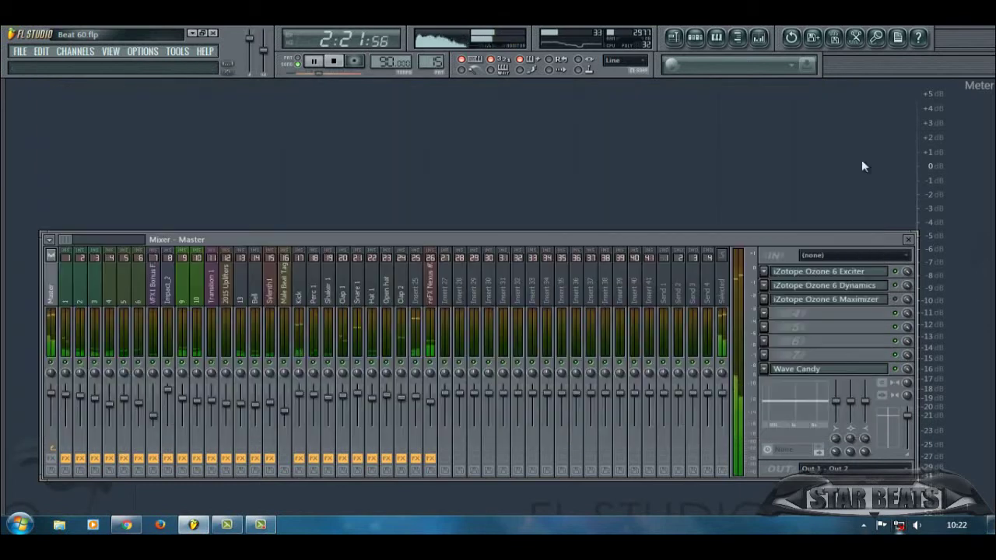
Go through the four bands of iZotope Ozone 6 Dynamics on the Master track, dismissing its preset manager.
left_click(851, 285)
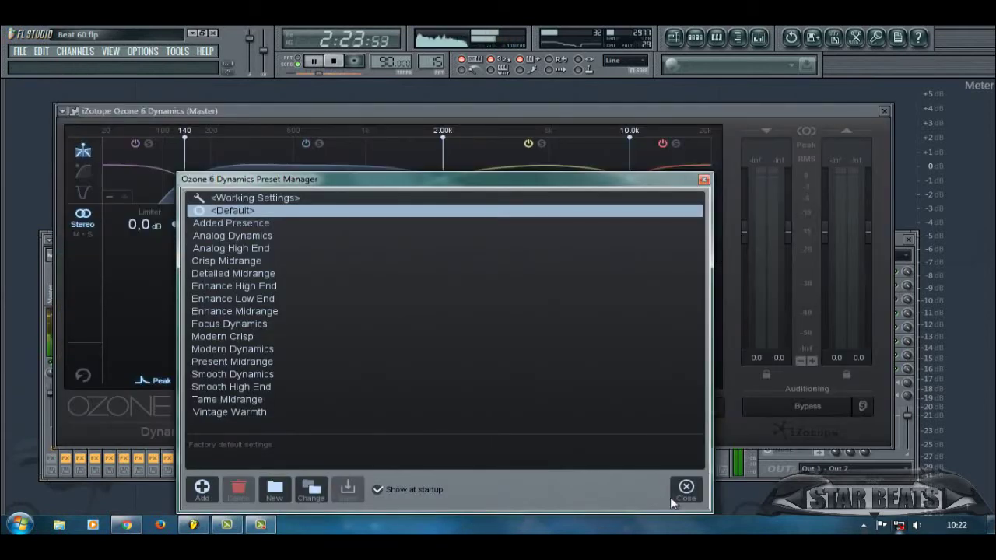
left_click(677, 490)
left_click(145, 189)
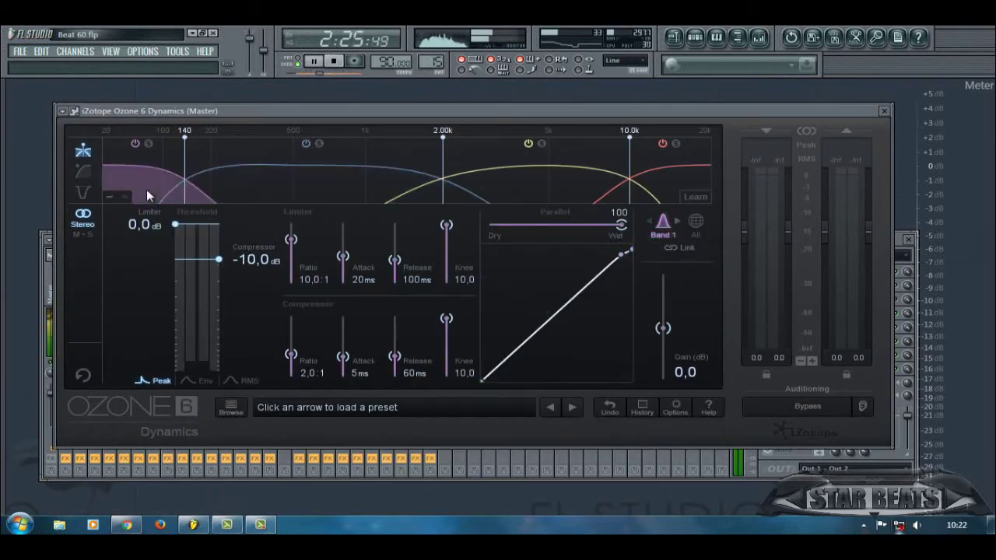
left_click(330, 185)
left_click(513, 204)
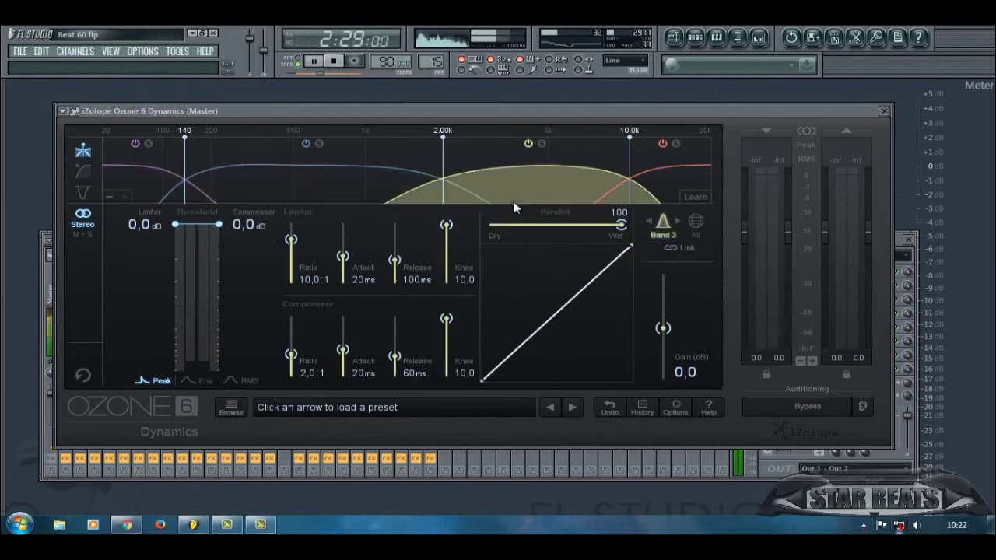
left_click(654, 191)
left_click(884, 111)
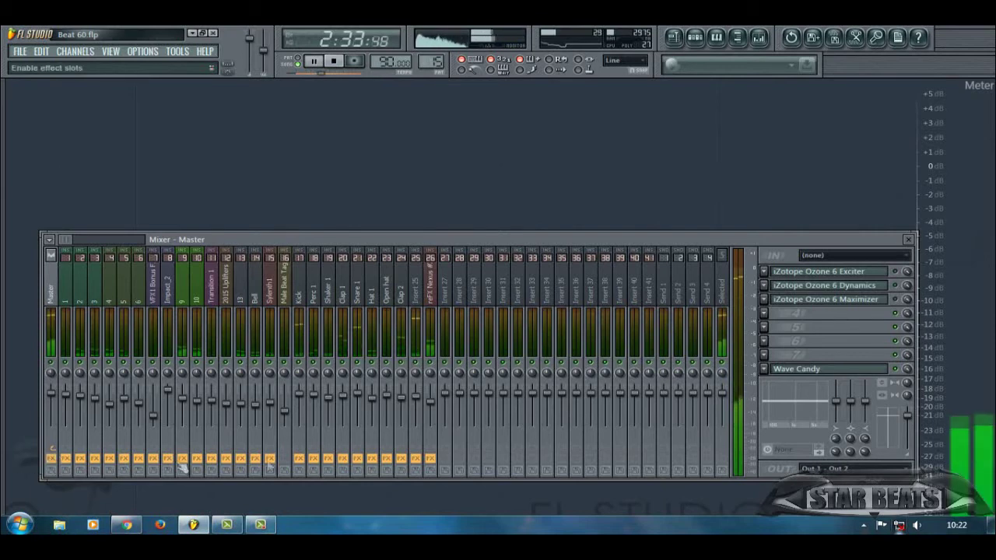
Check Wave Candy on the Master track, shift the mixer window clear of the level meter, and restart playback from bar 49.
left_click(864, 369)
left_click(865, 370)
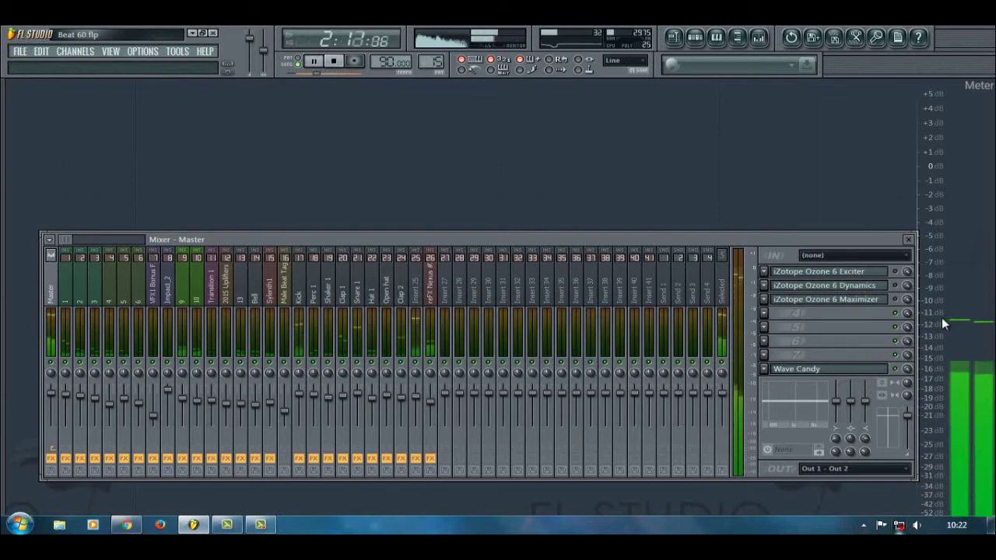
left_click_drag(770, 239, 739, 224)
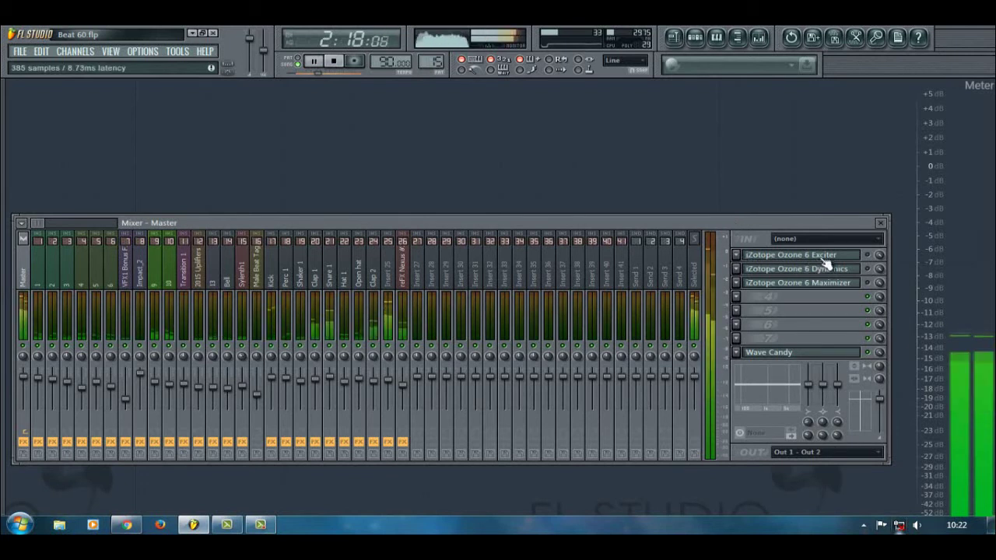
key("space")
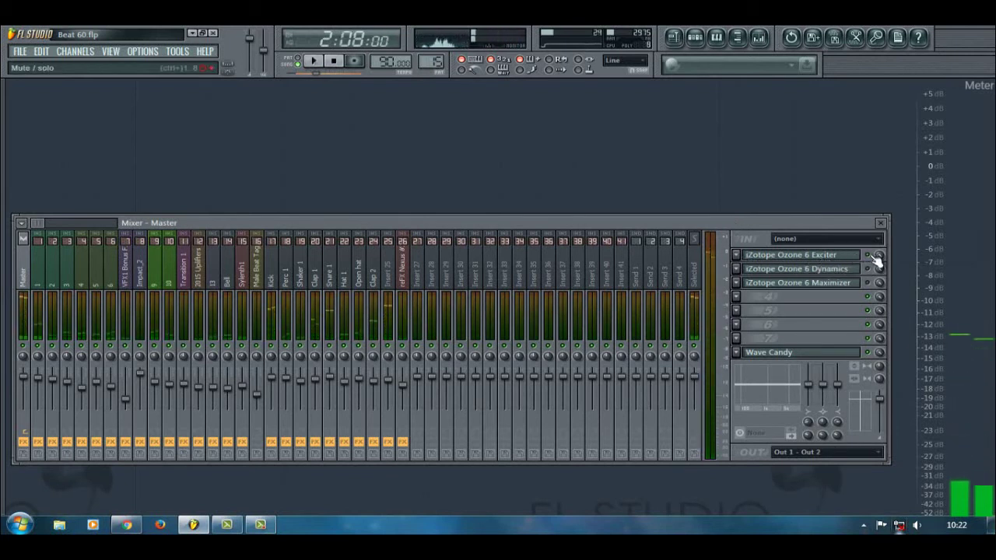
key("space")
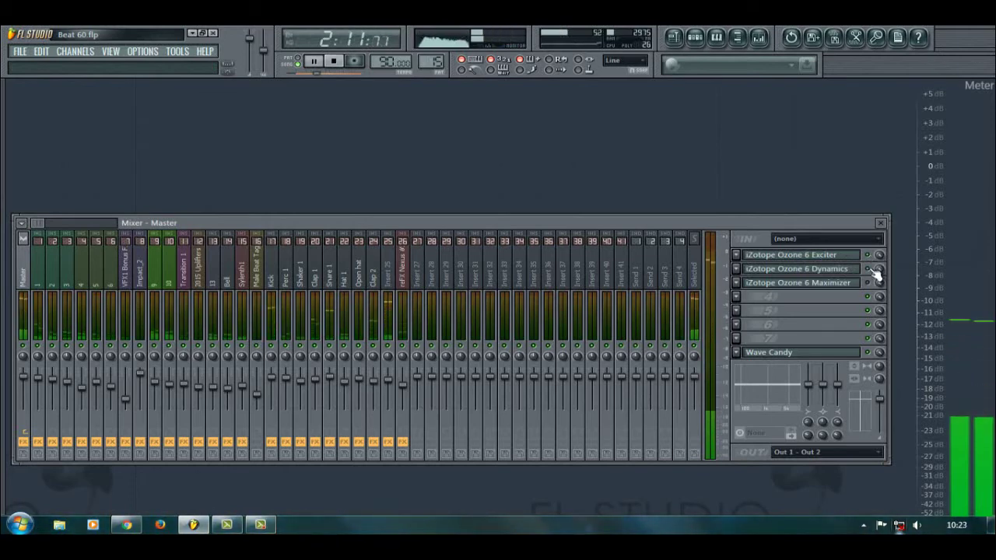
Examine the lower and upper band settings of iZotope Ozone 6 Dynamics during playback, without loading a preset.
left_click(831, 270)
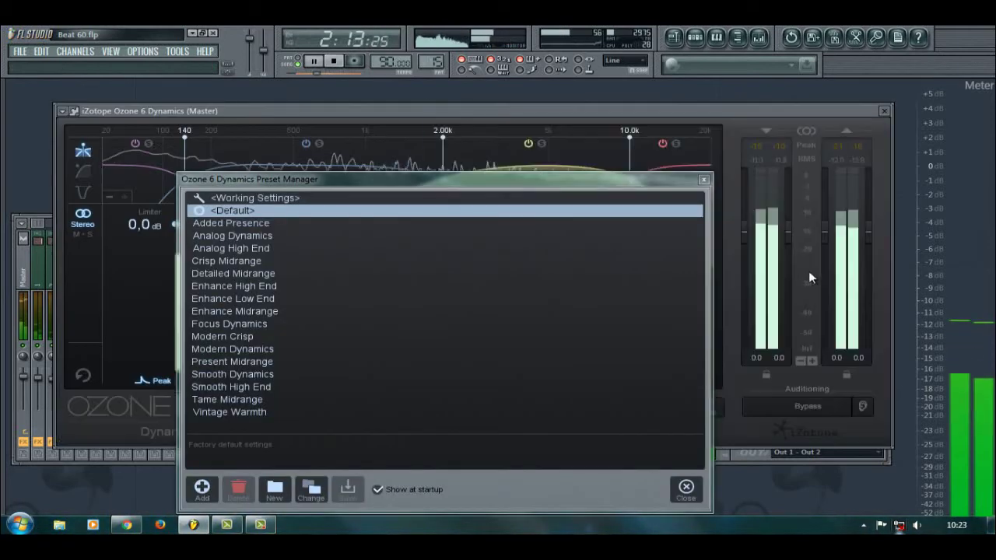
left_click(685, 484)
left_click(254, 187)
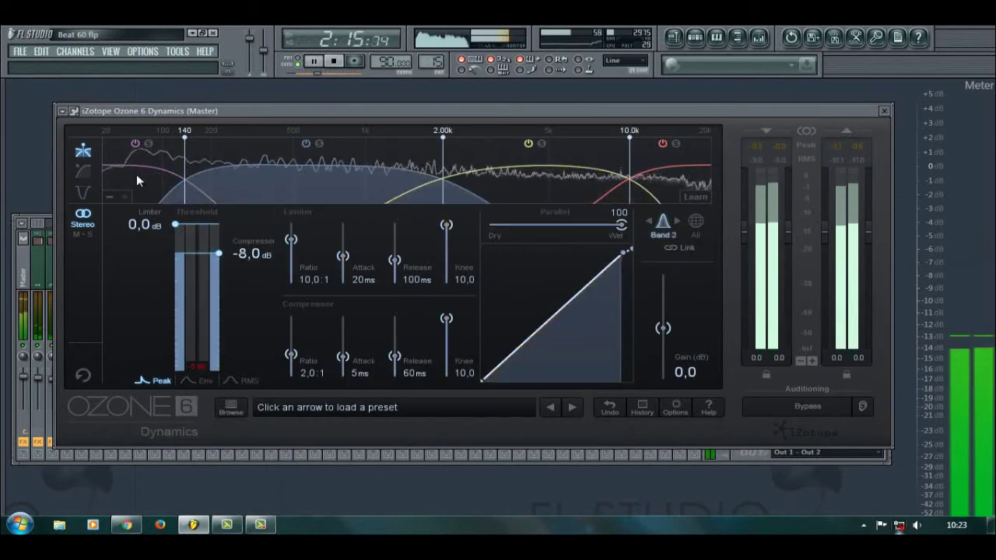
left_click(137, 178)
left_click(284, 186)
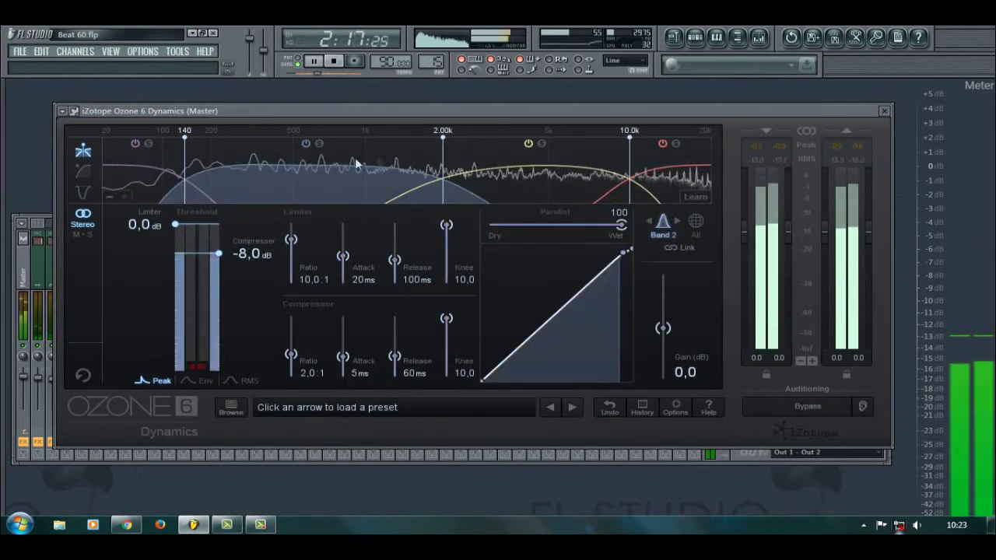
left_click(552, 179)
left_click(885, 112)
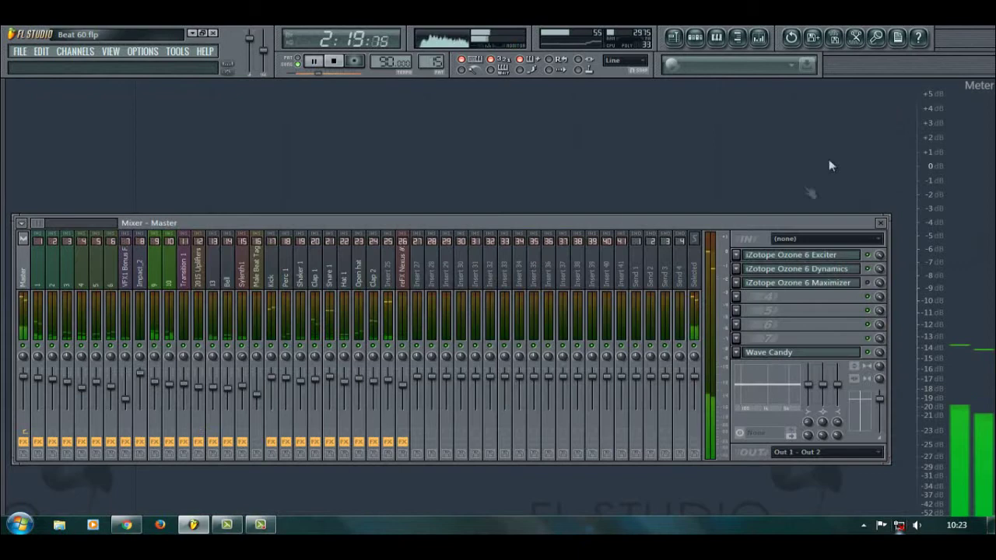
Inspect the iZotope Ozone 6 Maximizer settings on the Master track with playback stopped, and replay the beat with the effect enabled.
left_click(867, 282)
key("space")
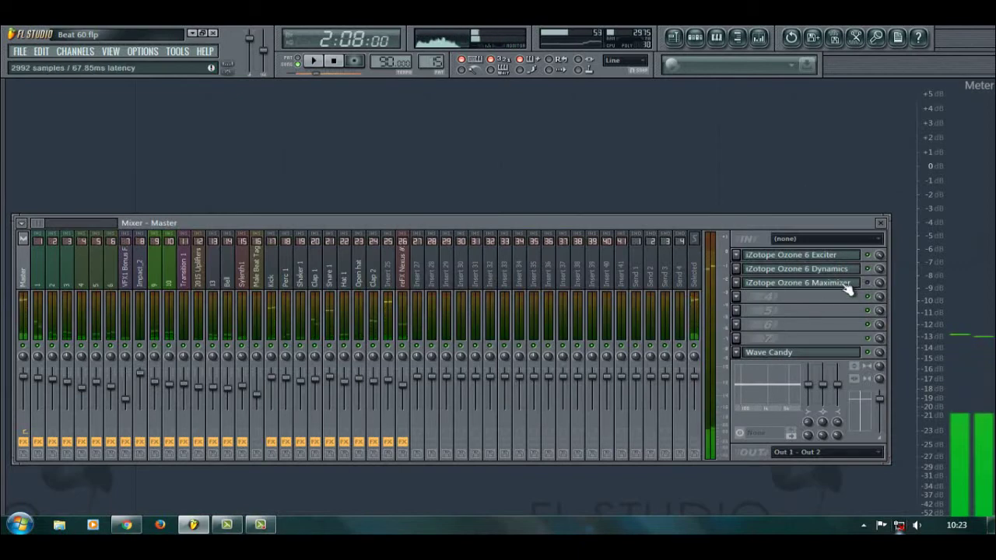
left_click(845, 284)
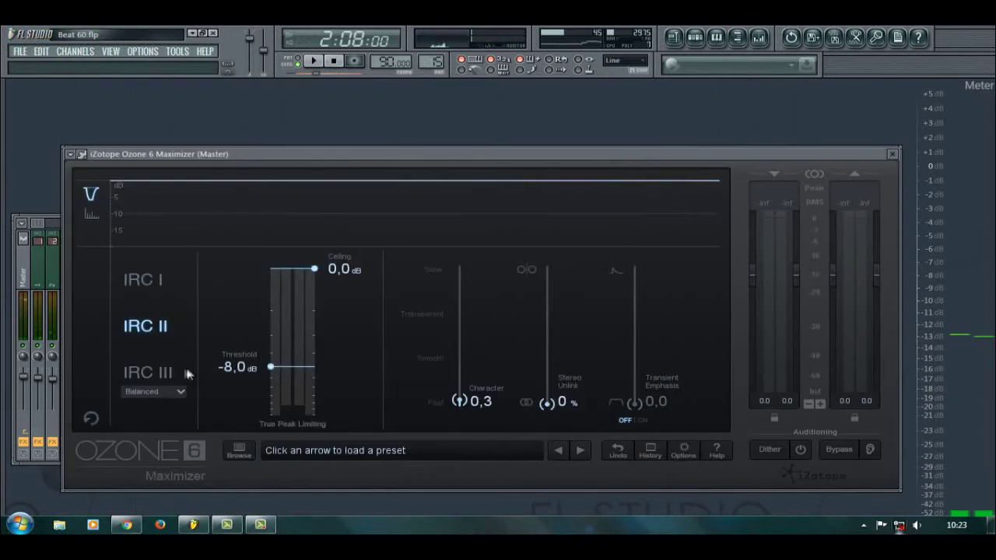
left_click(893, 156)
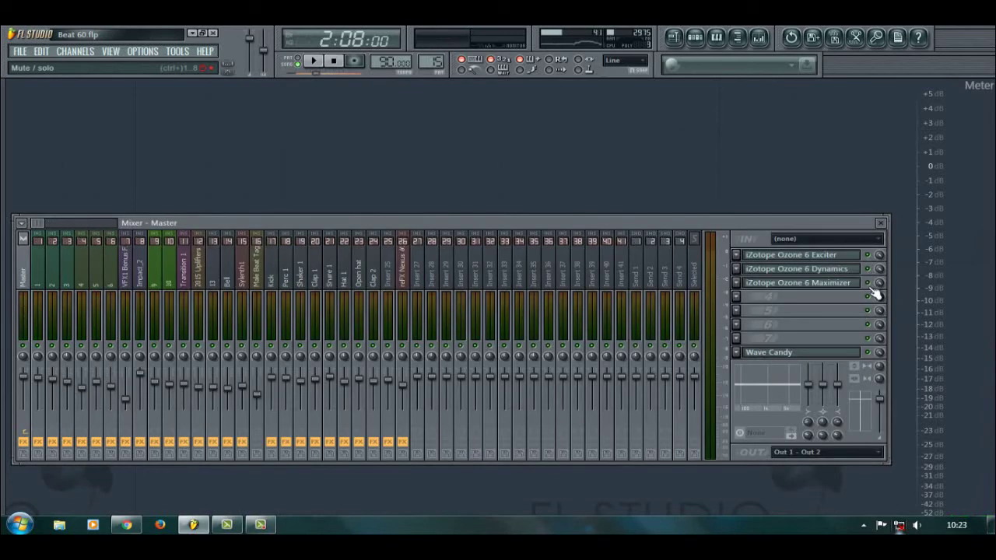
key("space")
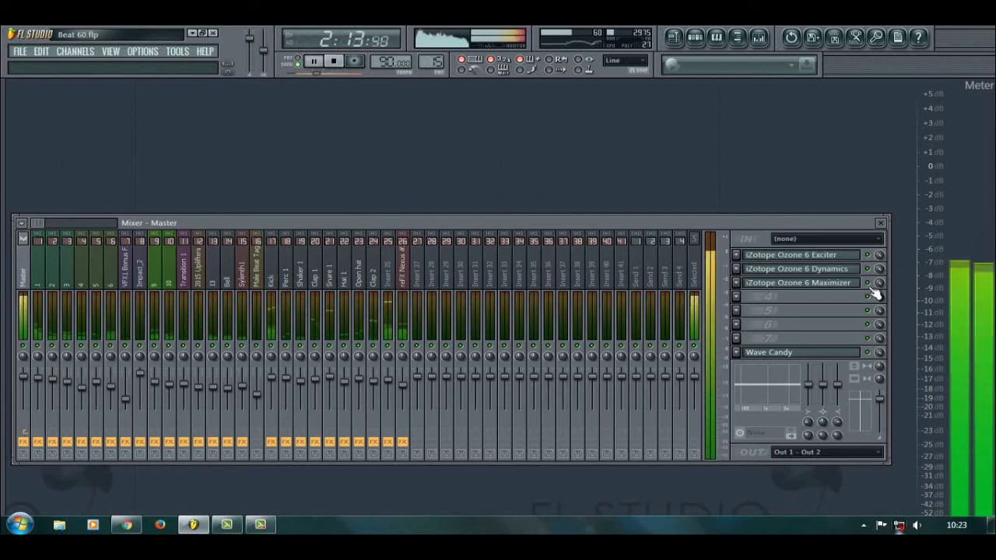
Restart playback from bar 49 and bring up the playlist from Track 1 to follow the arrangement.
left_click(673, 37)
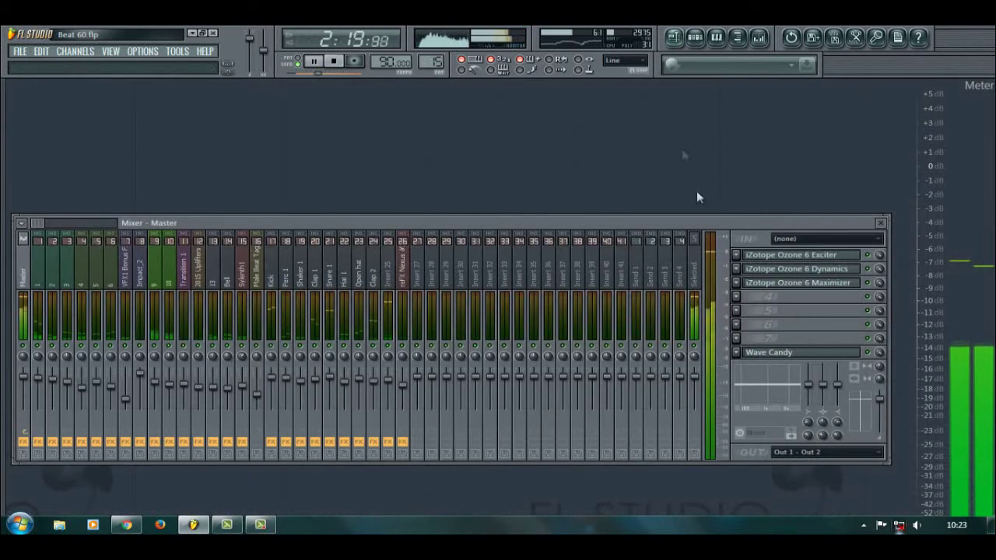
key("space")
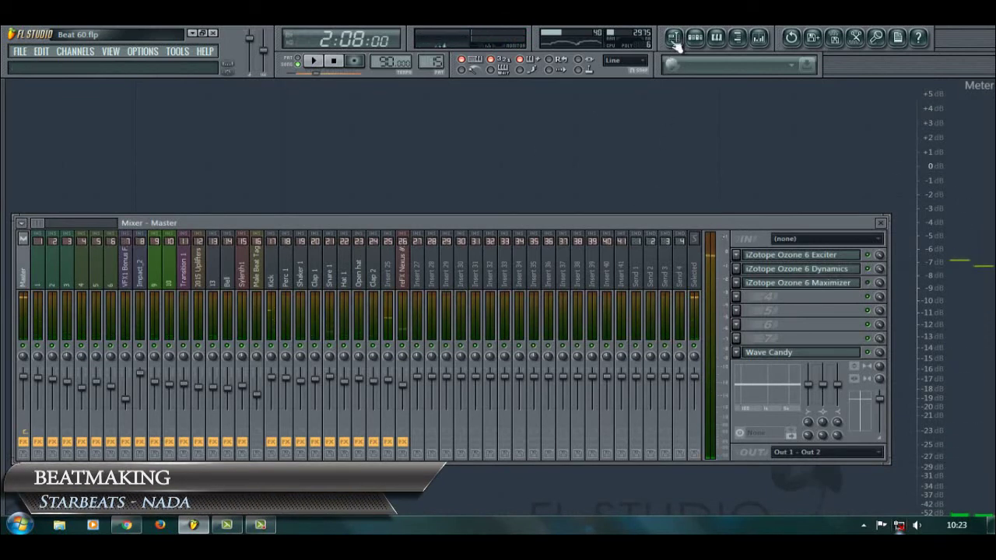
key("space")
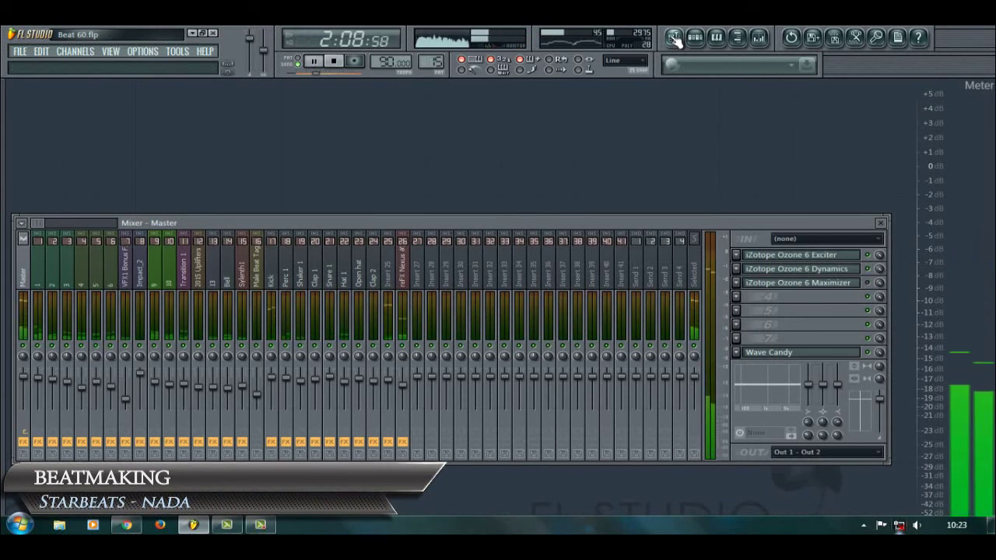
left_click(675, 41)
scroll(584, 379, "up", 3)
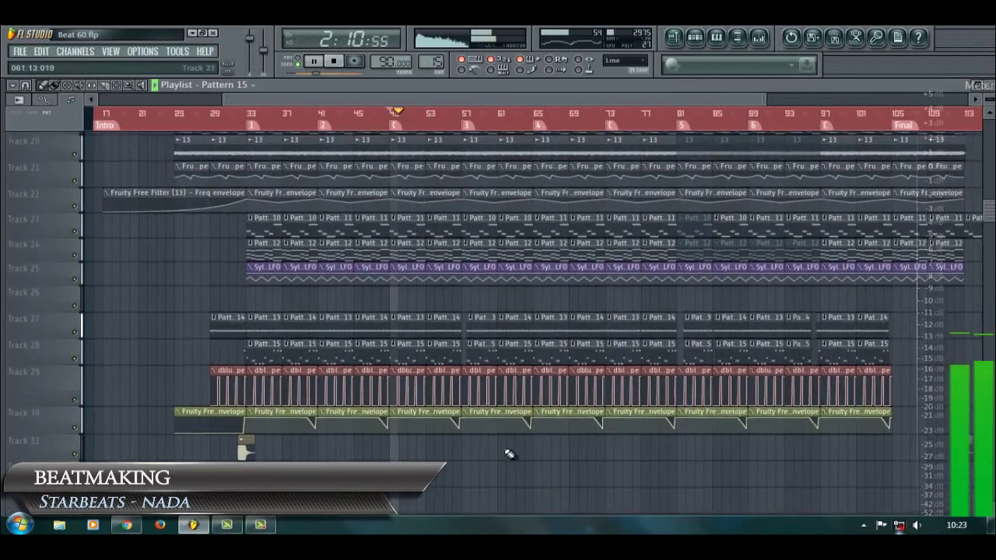
scroll(509, 454, "up", 3)
scroll(402, 330, "up", 6)
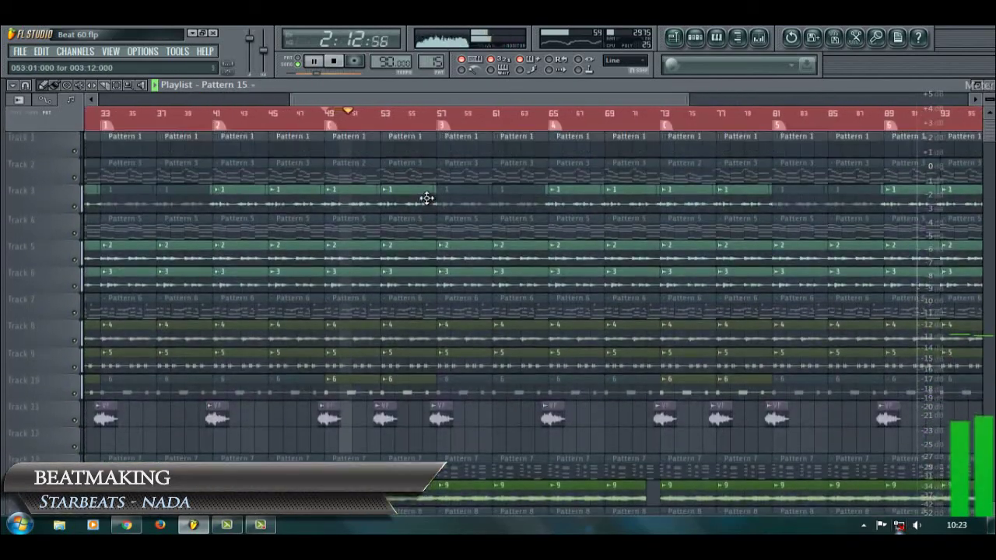